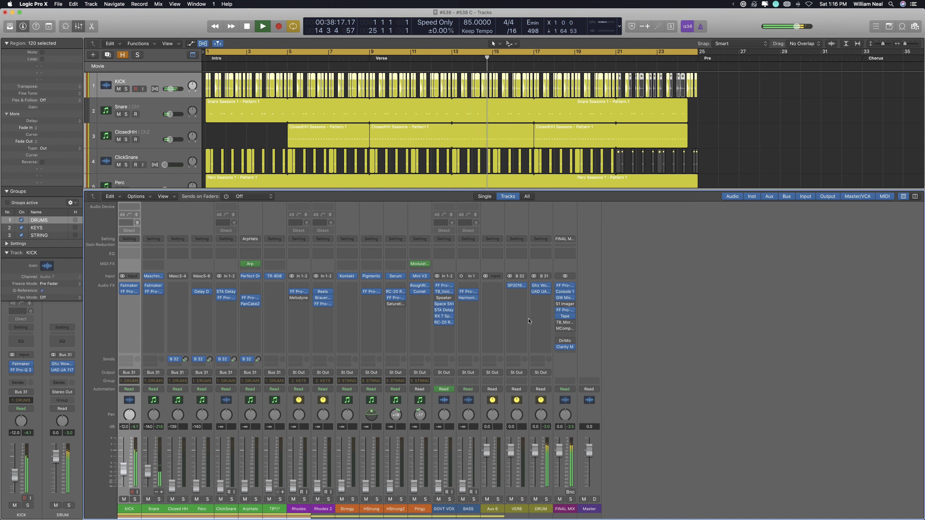
Fine-tune the output level of the UAD UA 1176LN Legacy compressor on the DRUM bus, then close it
mouse_move(543, 294)
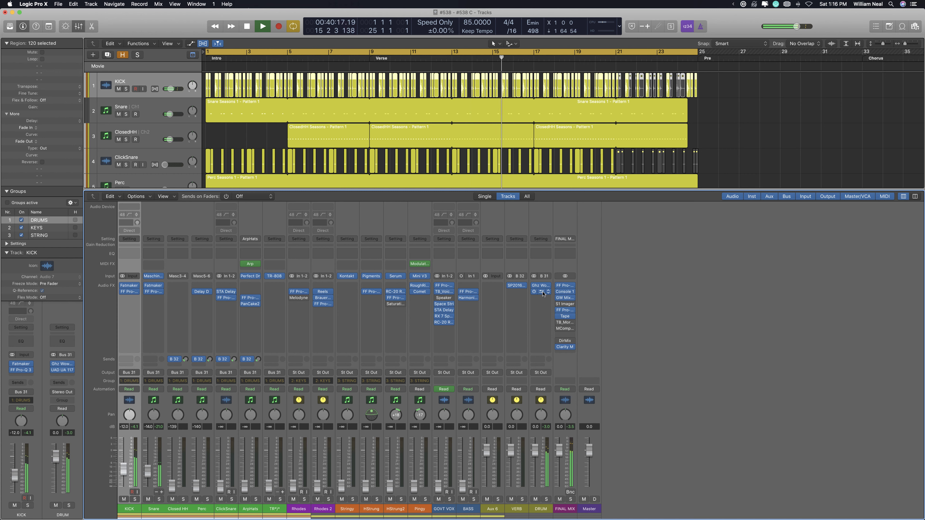
left_click(543, 293)
left_click_drag(480, 218, 515, 260)
left_click_drag(418, 318, 418, 320)
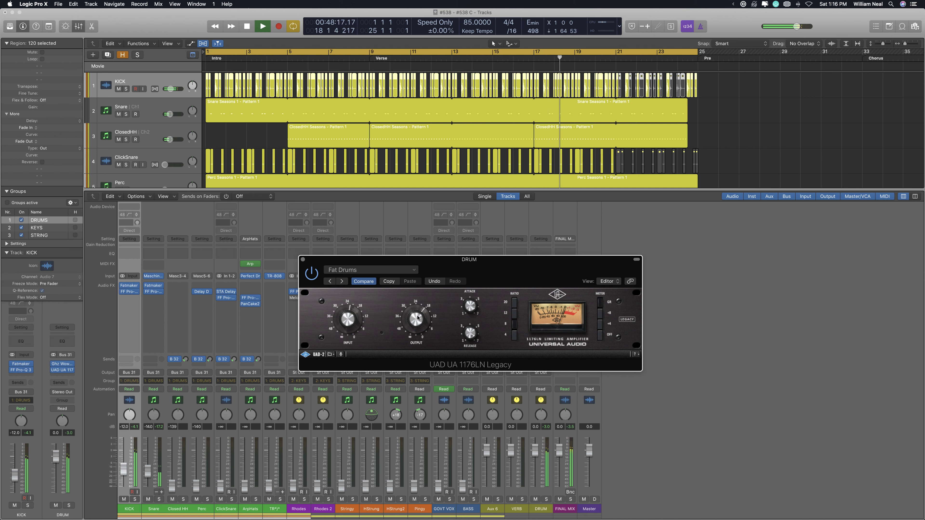
left_click(302, 259)
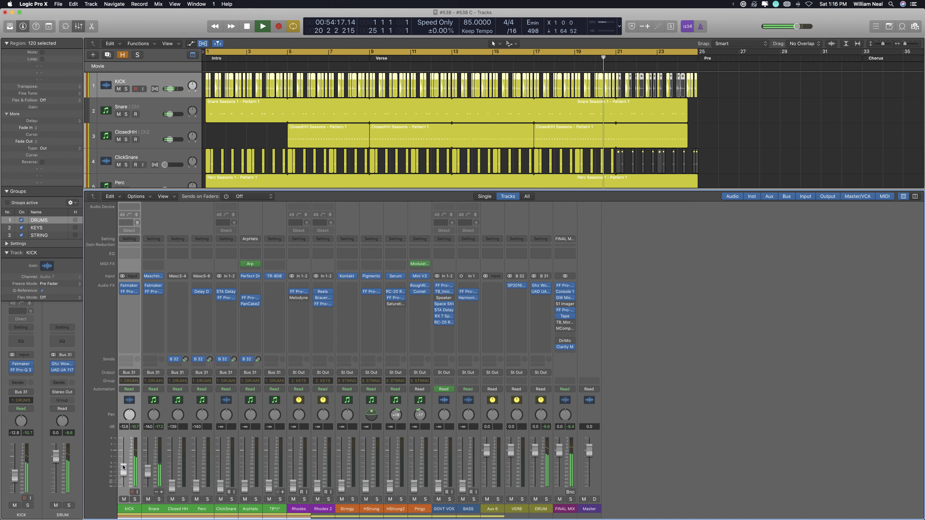
Set the channel faders to about -12.4 dB for KICK, -13.2 dB for Snare, -7.4 dB for Closed HH and -17.0 dB for Perc
left_click_drag(123, 465, 123, 468)
left_click_drag(172, 484, 174, 470)
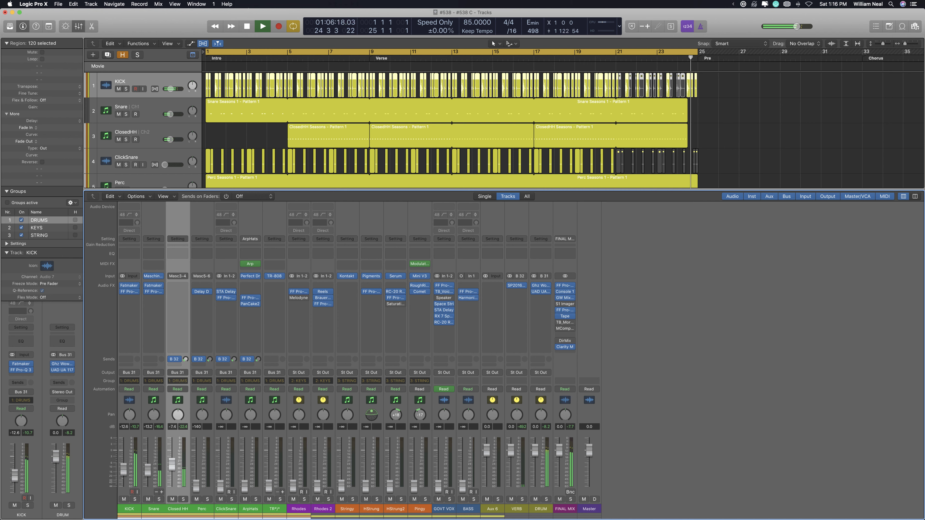
left_click_drag(203, 488, 203, 476)
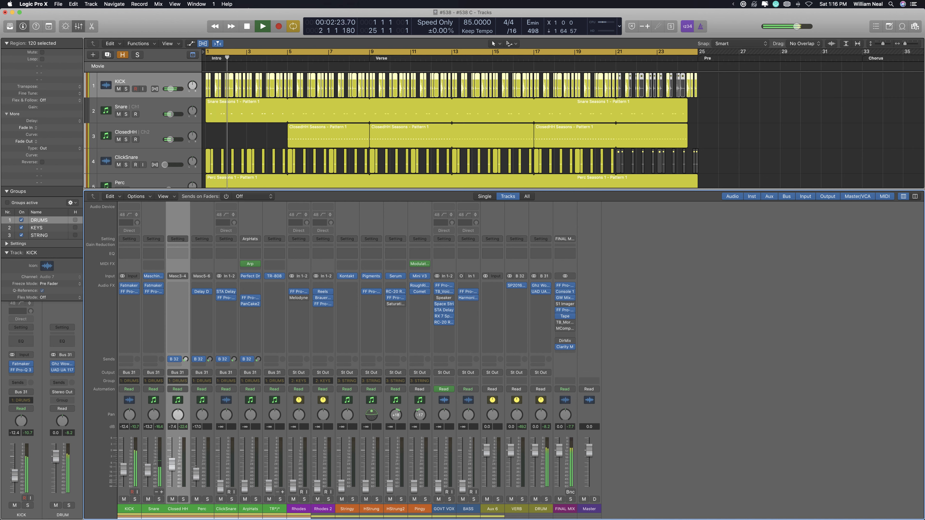
Raise the Closed HH fader to about -5.4 dB
scroll(371, 133, "down", 10)
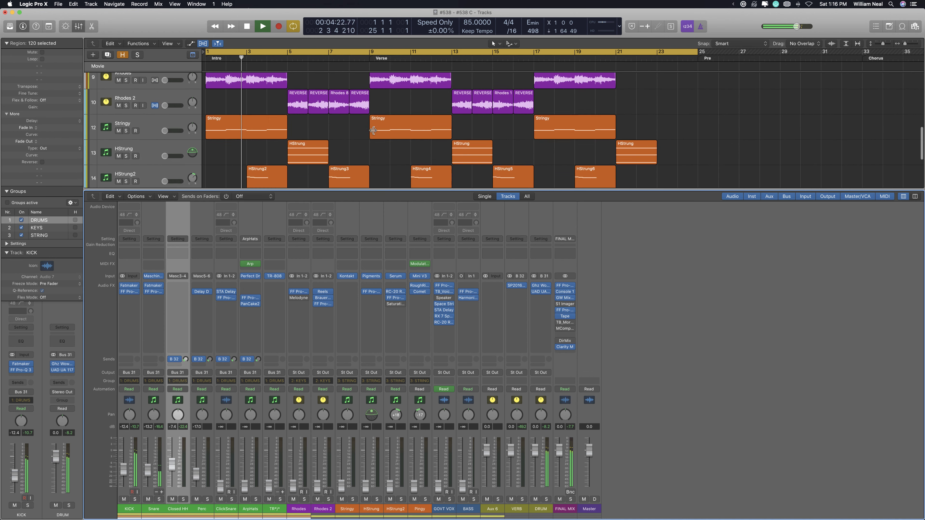
scroll(371, 133, "up", 6)
scroll(371, 133, "up", 3)
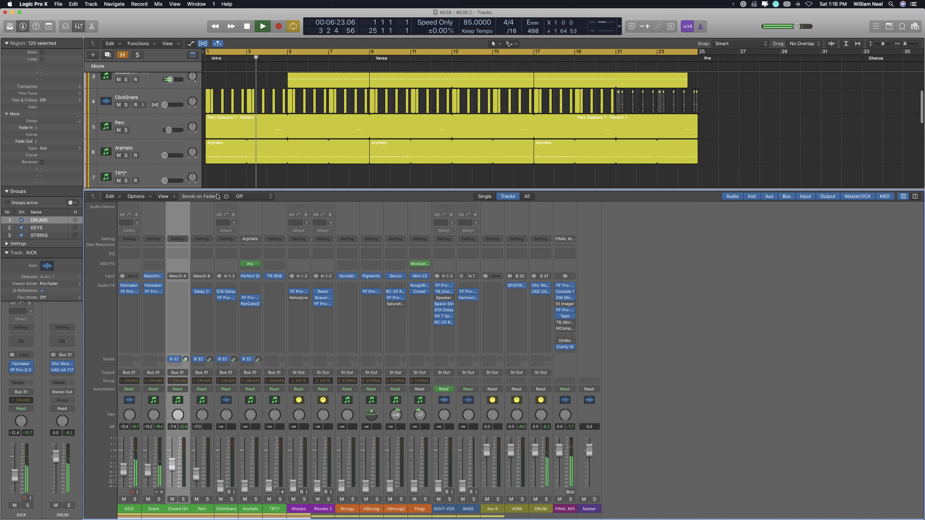
left_click_drag(172, 465, 172, 462)
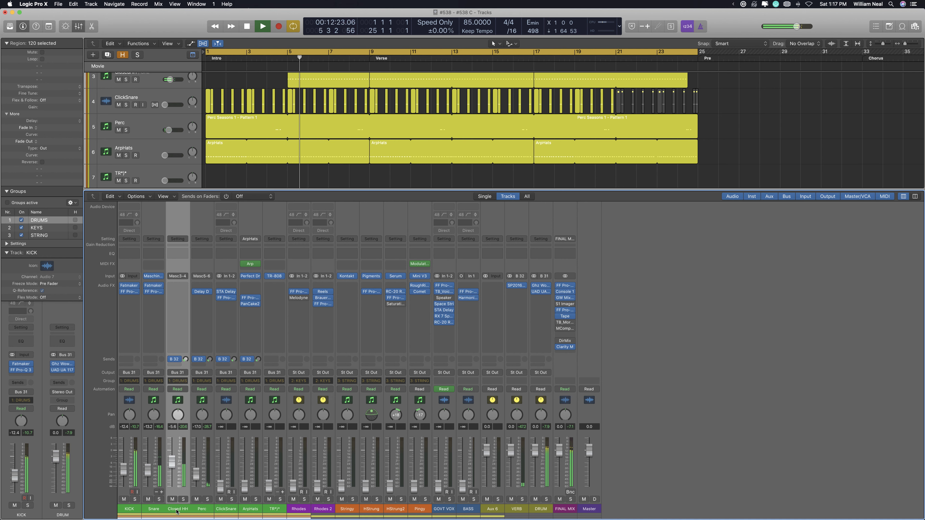
Raise the Perc fader to about -9.0 dB, replaying the song from just before the Verse
left_click(203, 510)
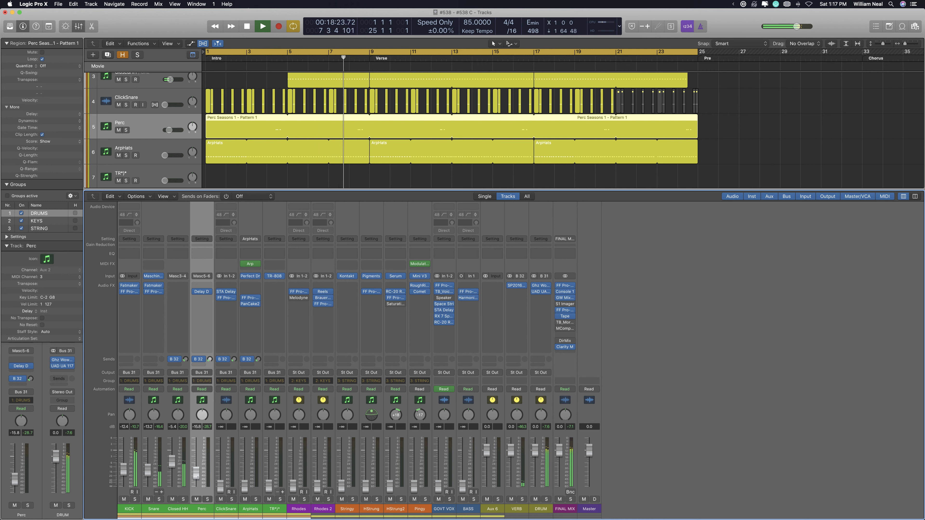
left_click_drag(197, 477, 198, 473)
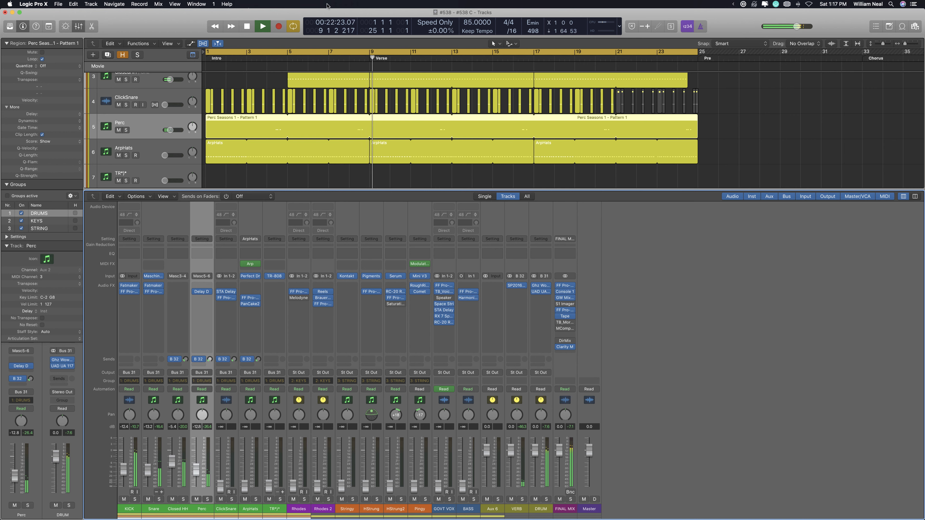
left_click(351, 62)
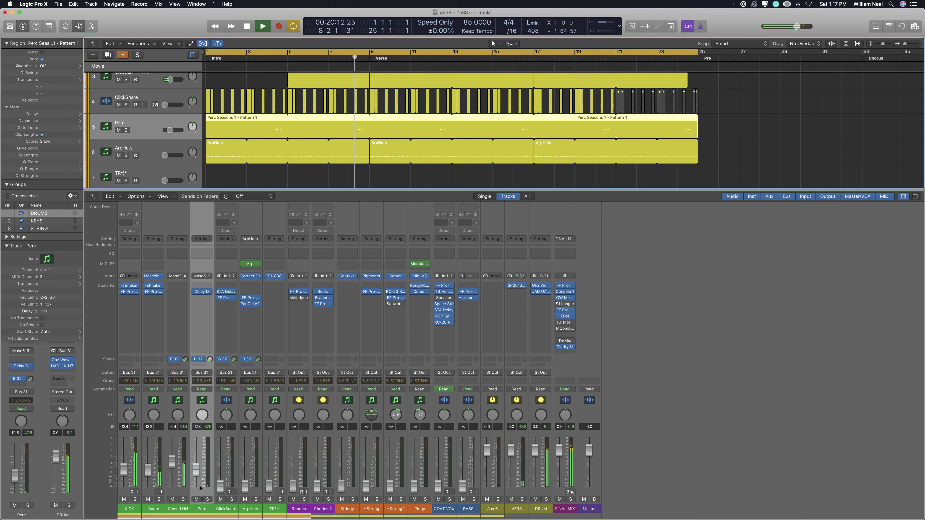
left_click_drag(197, 487, 197, 478)
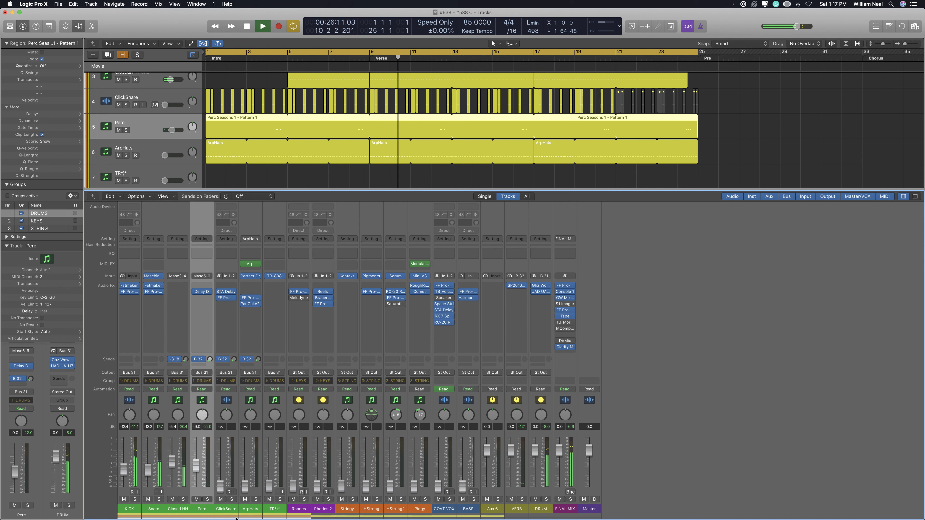
Bring in ClickSnare at about -13.6 dB and raise the KICK fader to about -11.4 dB
left_click(220, 486)
left_click_drag(220, 486, 220, 471)
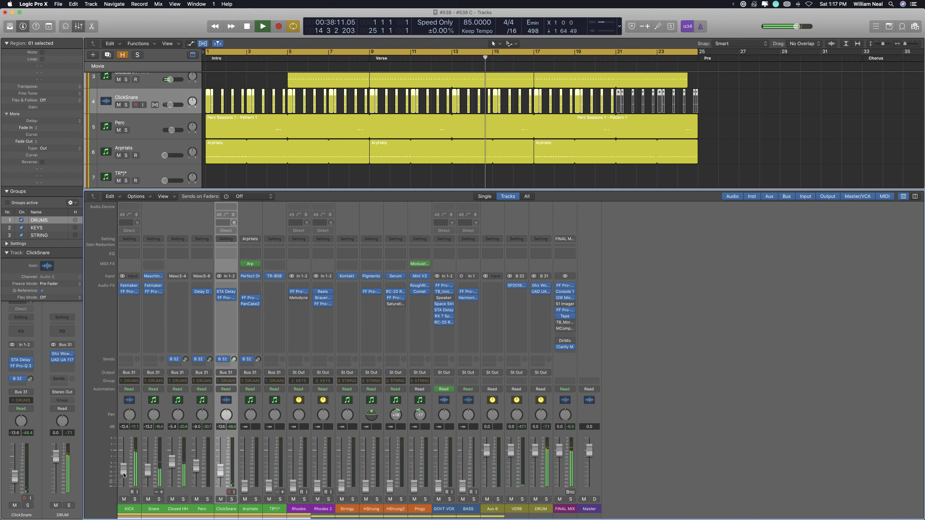
left_click_drag(124, 470, 124, 468)
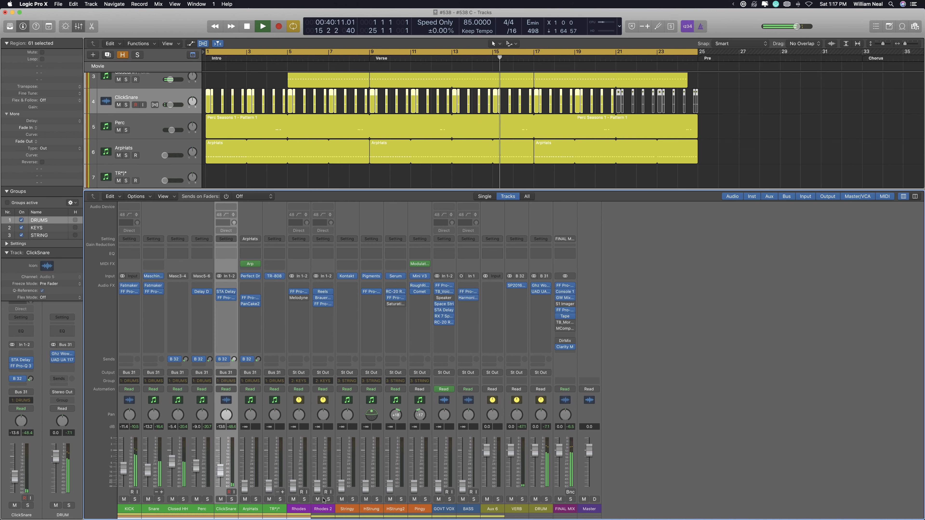
Reactivate the mixer groups and raise the drum group's faders together, bringing KICK to about -9.8 dB
left_click(468, 509)
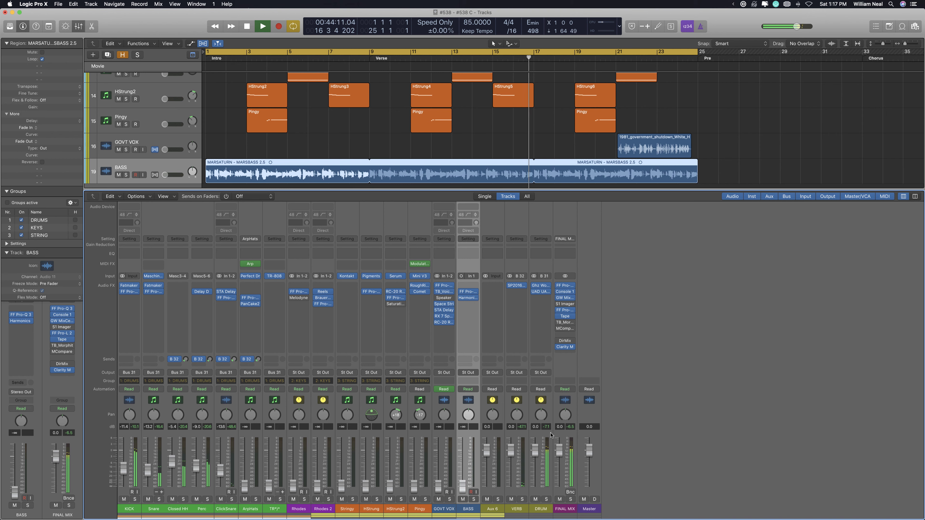
left_click(129, 509)
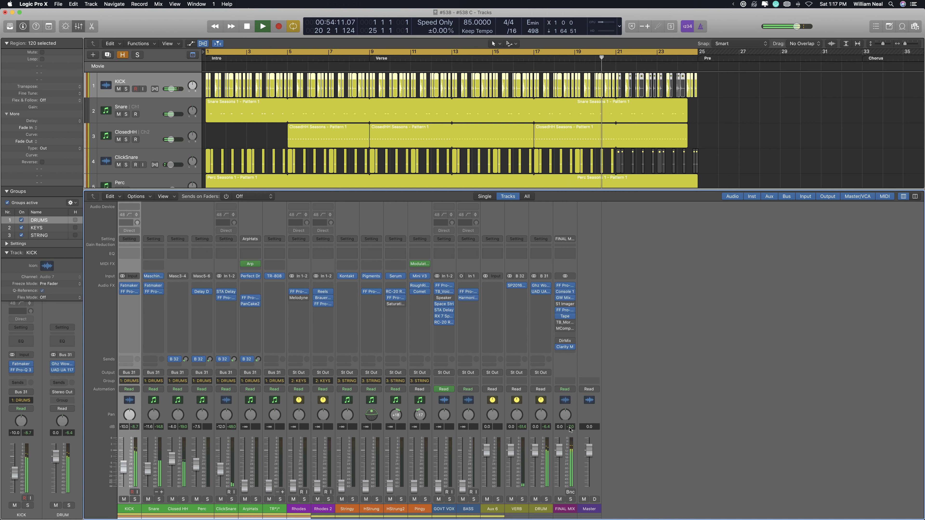
left_click_drag(124, 468, 123, 466)
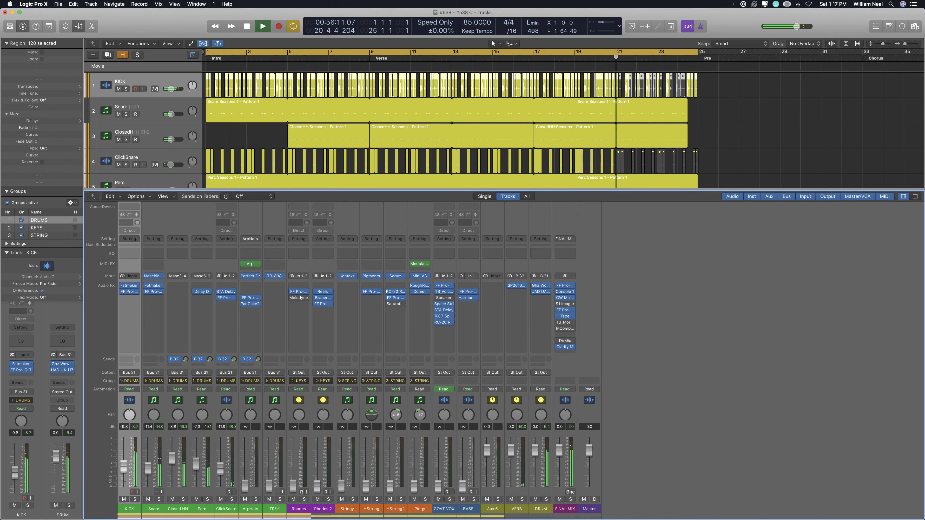
Bring the BASS fader up to about -14.8 dB and open the FF Pro-Q 3 equalizer on that channel
left_click(461, 510)
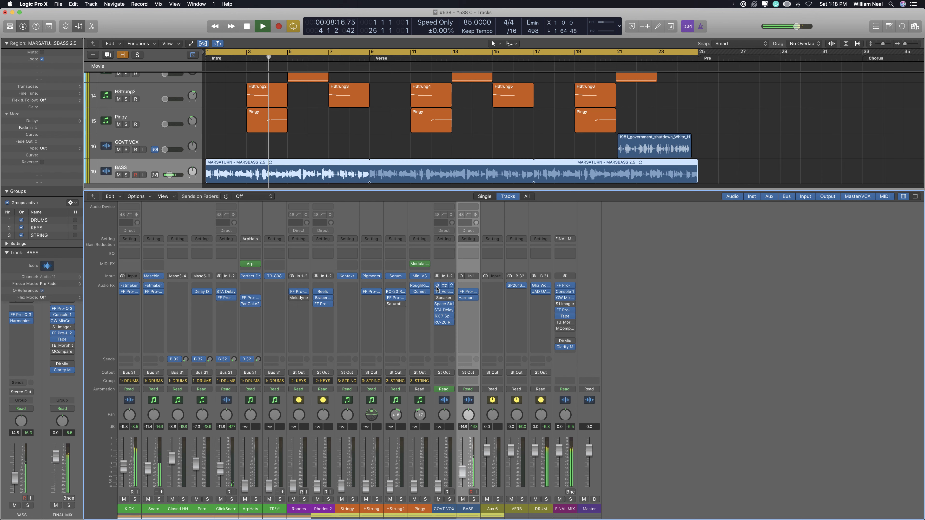
left_click(474, 292)
left_click(468, 289)
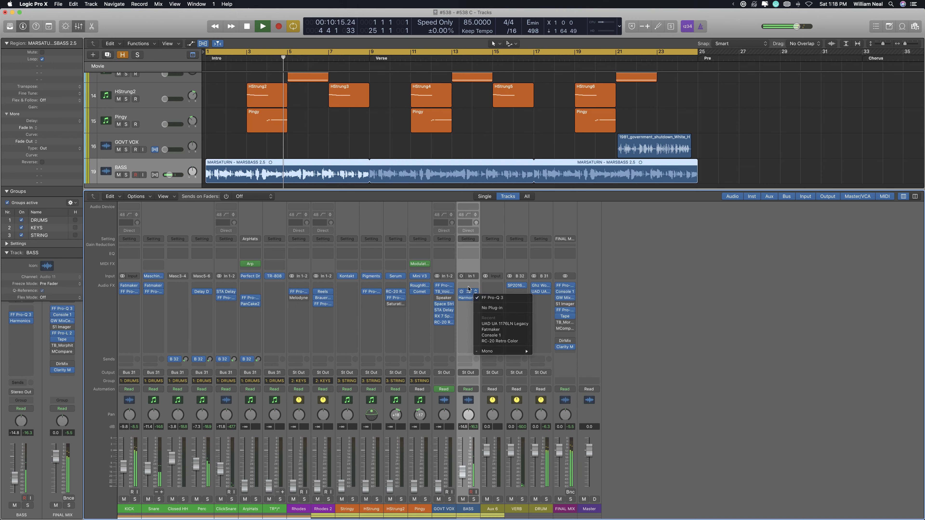
left_click(468, 291)
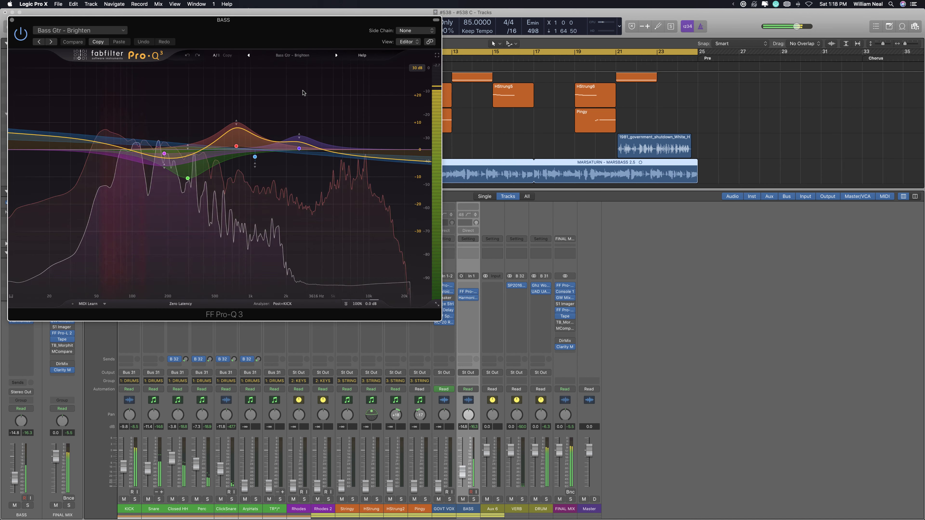
left_click_drag(253, 34, 673, 155)
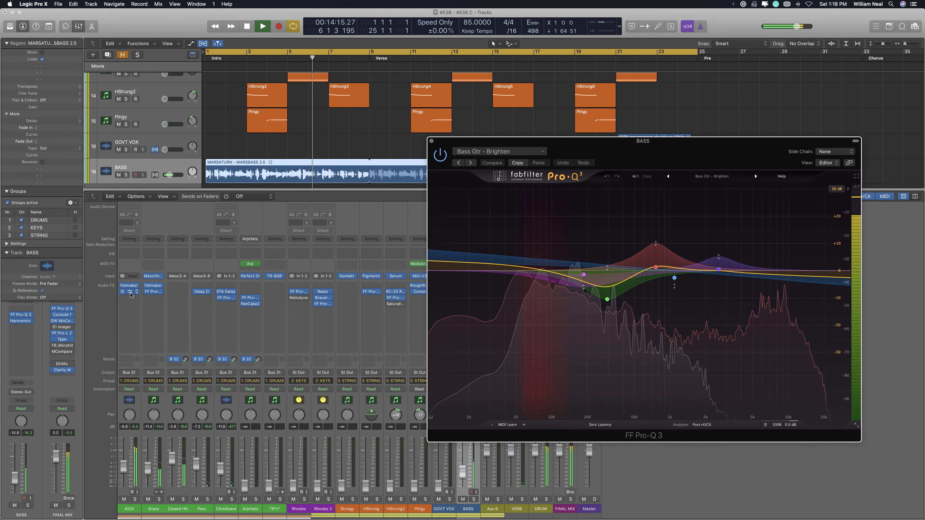
Open the KICK channel's FF Pro-Q 3 and arrange it side by side with the bass equalizer
left_click(129, 292)
left_click_drag(602, 139, 665, 119)
left_click_drag(364, 20, 378, 127)
left_click_drag(648, 131, 623, 132)
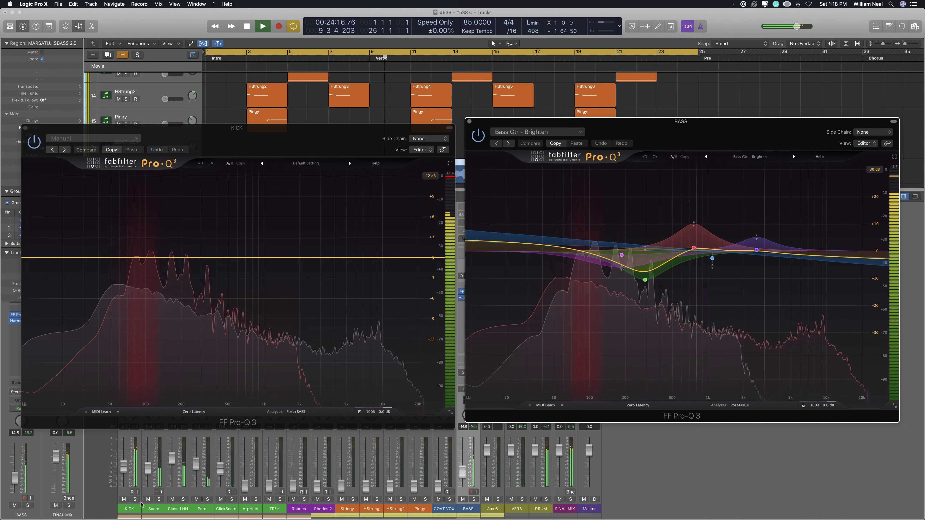
Hide the plug-in windows, turn off the mixer groups, and solo the KICK and BASS channels
key("v")
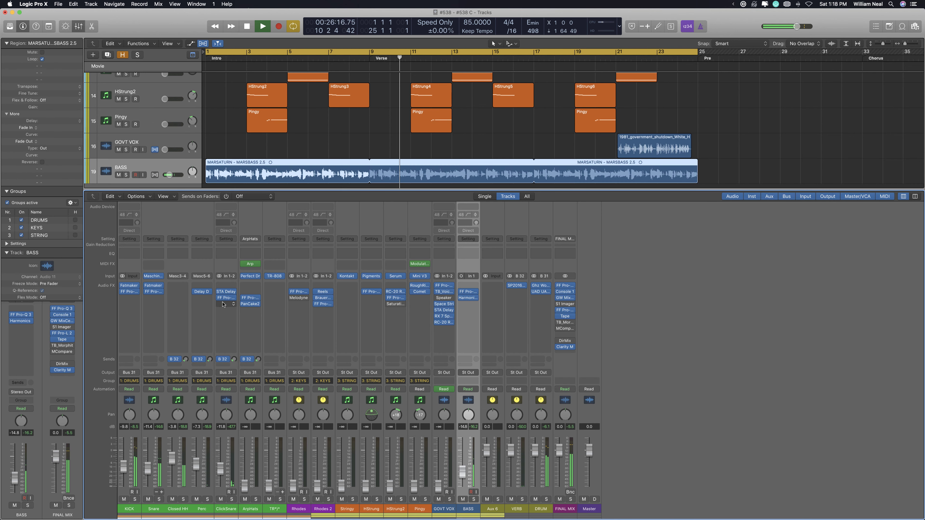
key("shift+g")
left_click(129, 509)
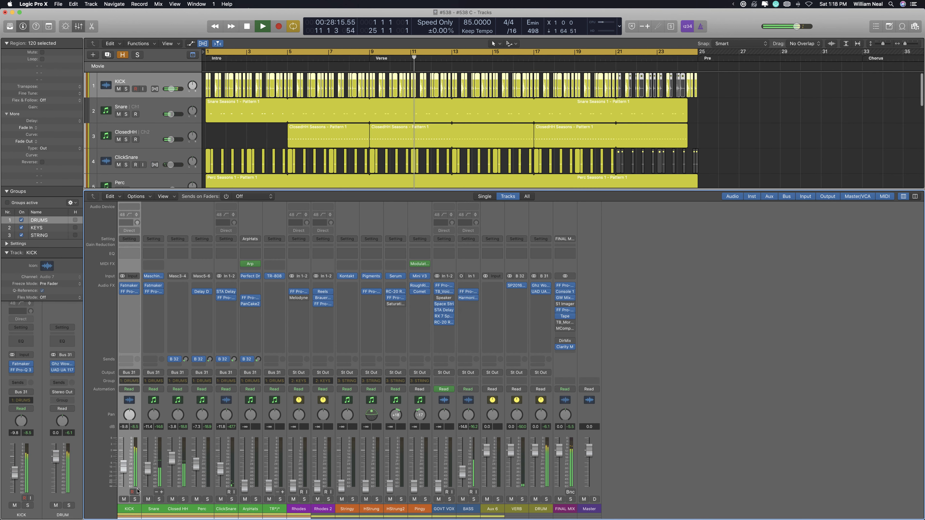
left_click(135, 499)
left_click(473, 499)
left_click(470, 509)
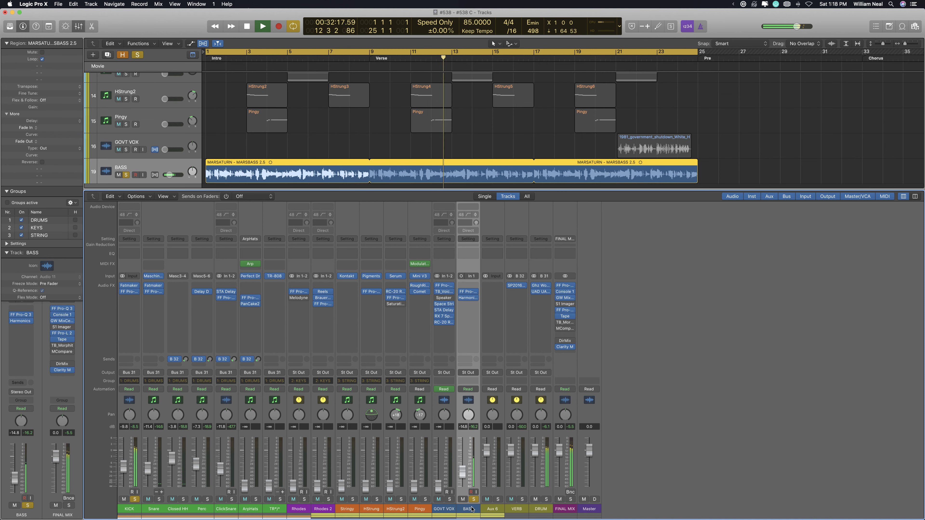
Show the plug-in windows again and space the kick and bass equalizers apart for comparison
key("v")
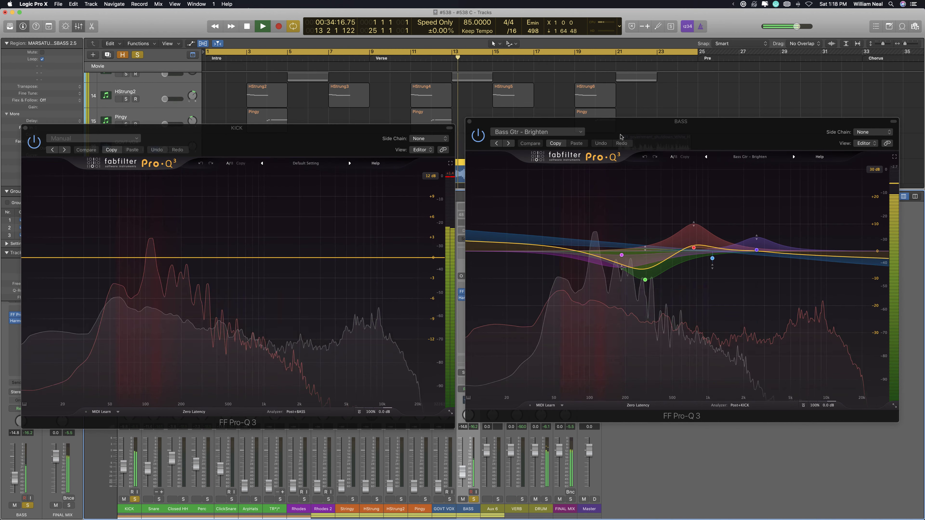
left_click_drag(640, 124, 661, 123)
left_click_drag(294, 139, 313, 130)
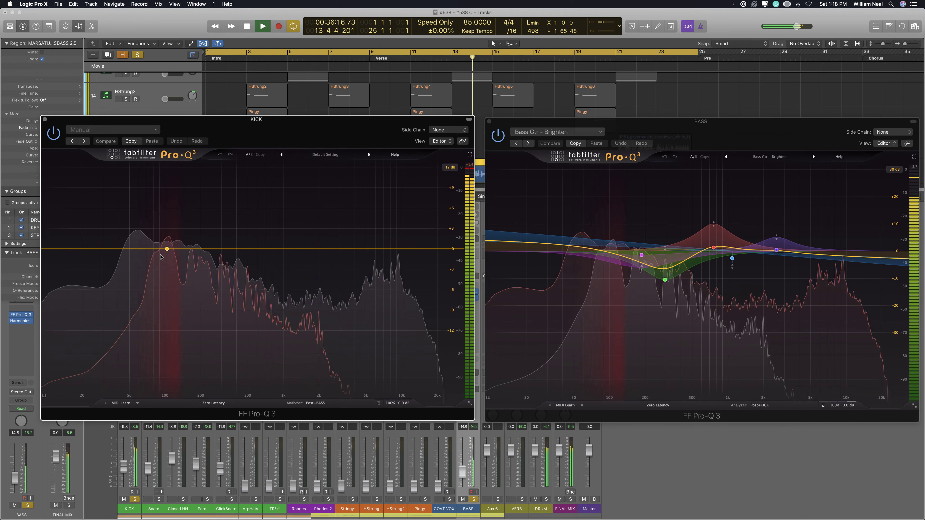
Unsolo the bass and add a 12 dB/oct Low Cut band to the kick equalizer at just above 34 Hz
left_click(474, 499)
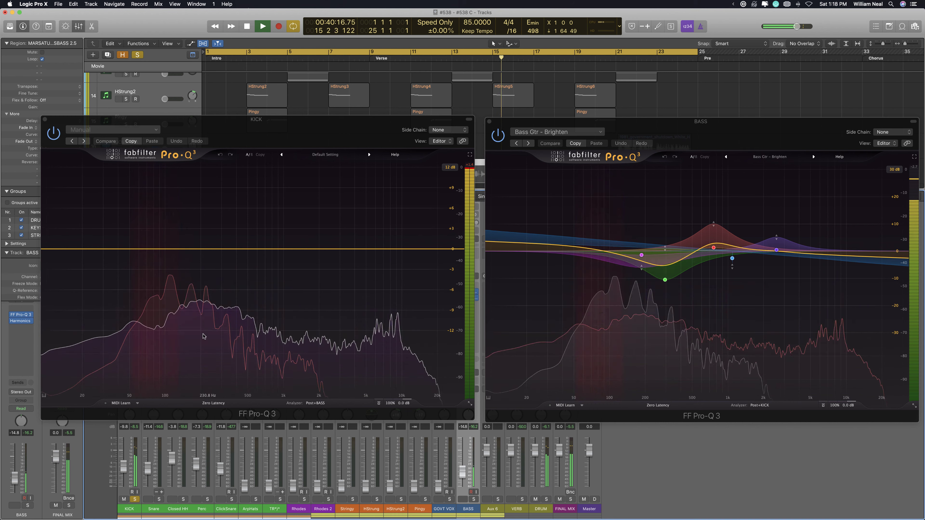
left_click(119, 250)
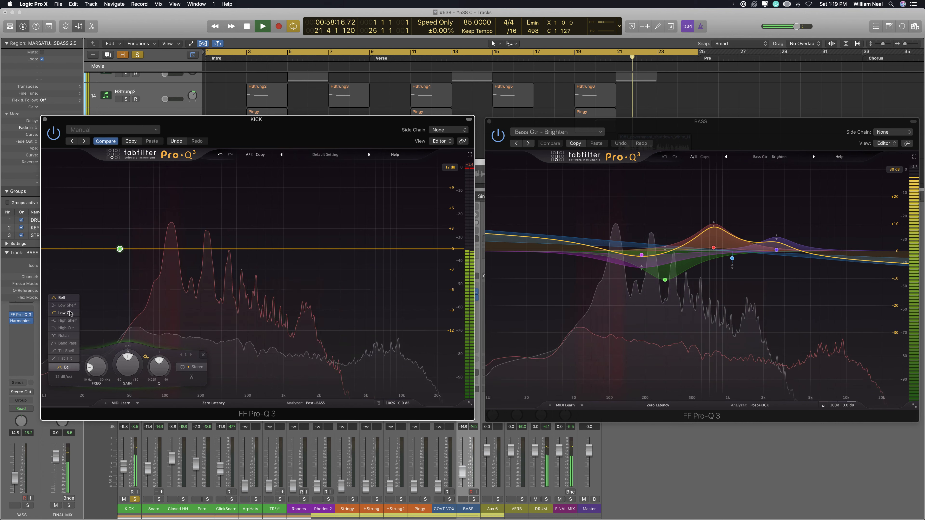
left_click(70, 313)
left_click_drag(122, 254, 133, 231)
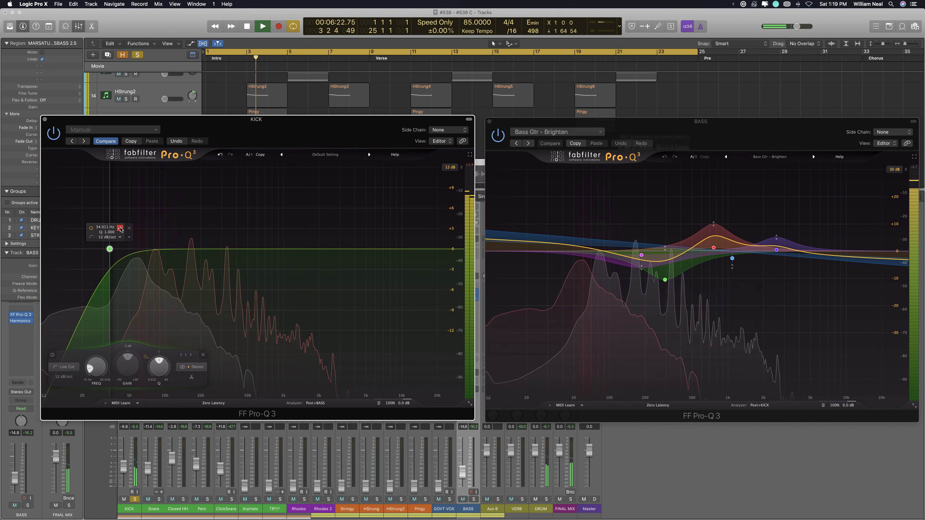
left_click_drag(120, 229, 124, 229)
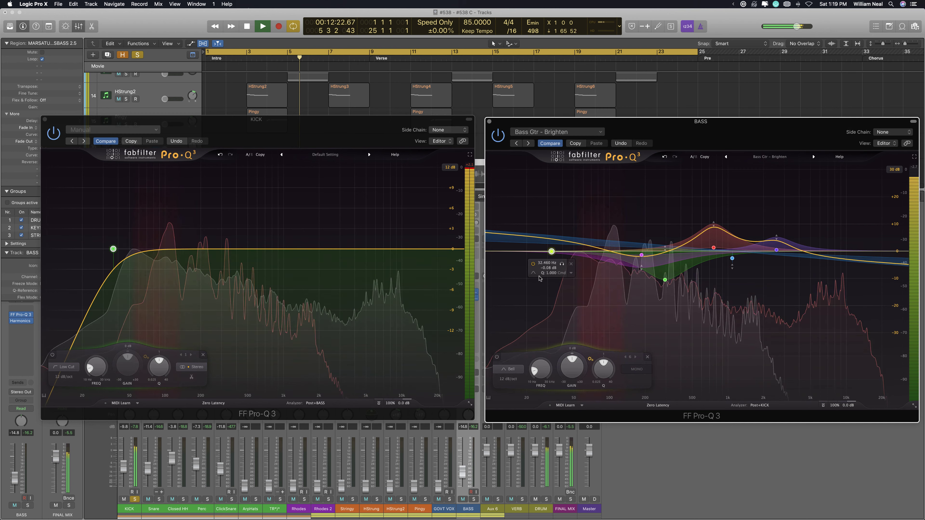
Turn the bass equalizer's lowest band into a Low Cut, solo the bass again, and raise the cutoff to about 61 Hz
left_click(549, 280)
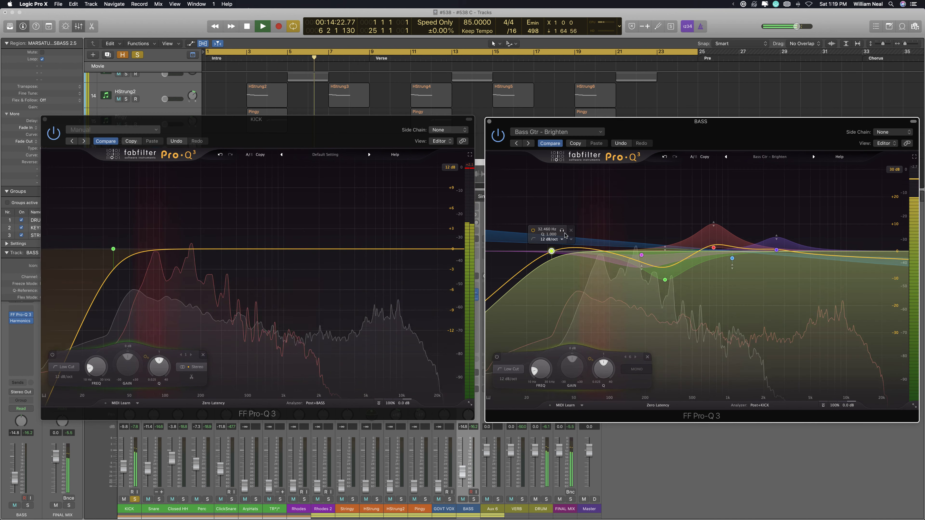
left_click_drag(551, 251, 566, 251)
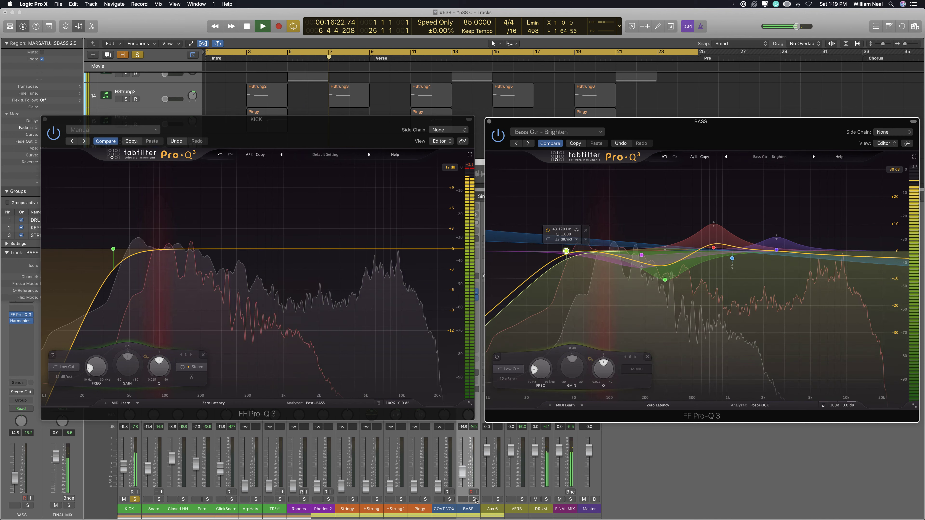
left_click(474, 499)
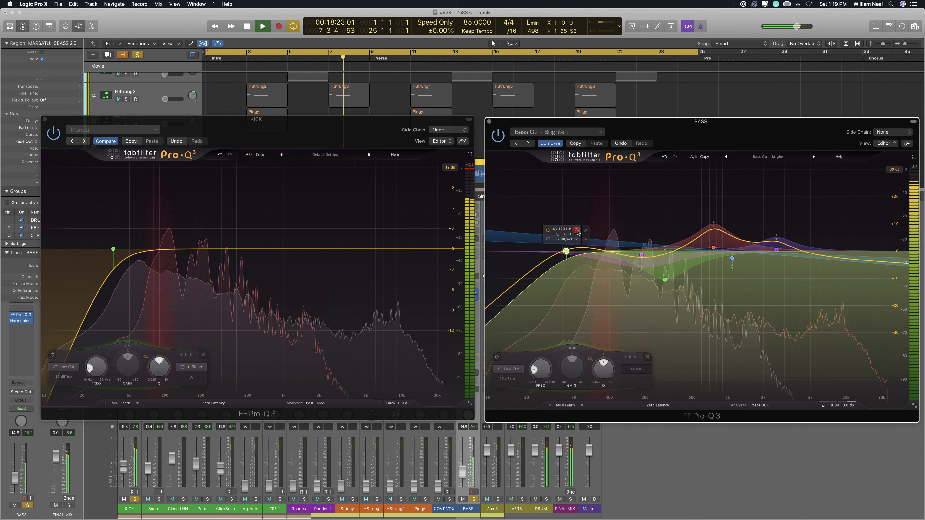
left_click_drag(577, 231, 595, 230)
Set the bass Low Cut's slope to 36 dB/oct and raise its cutoff to about 84 Hz while auditioning the band
left_click(565, 240)
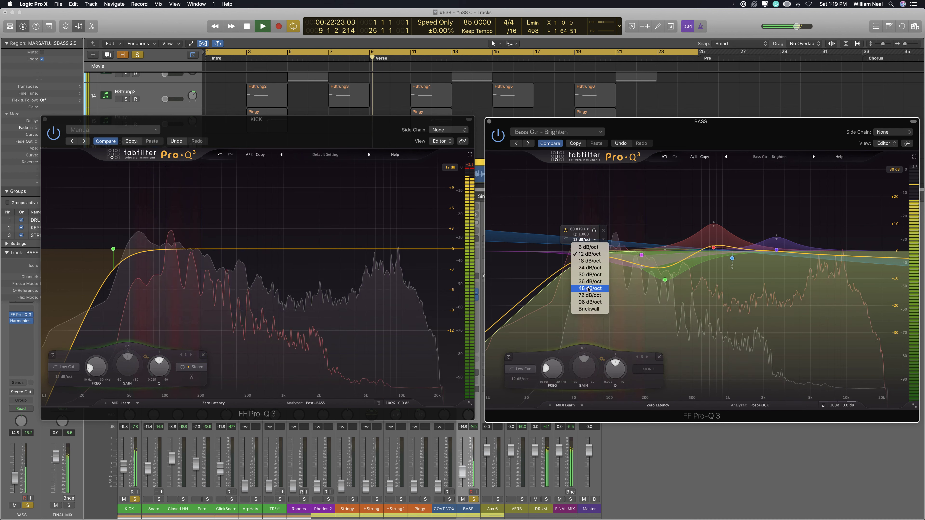
left_click(590, 281)
left_click(593, 230)
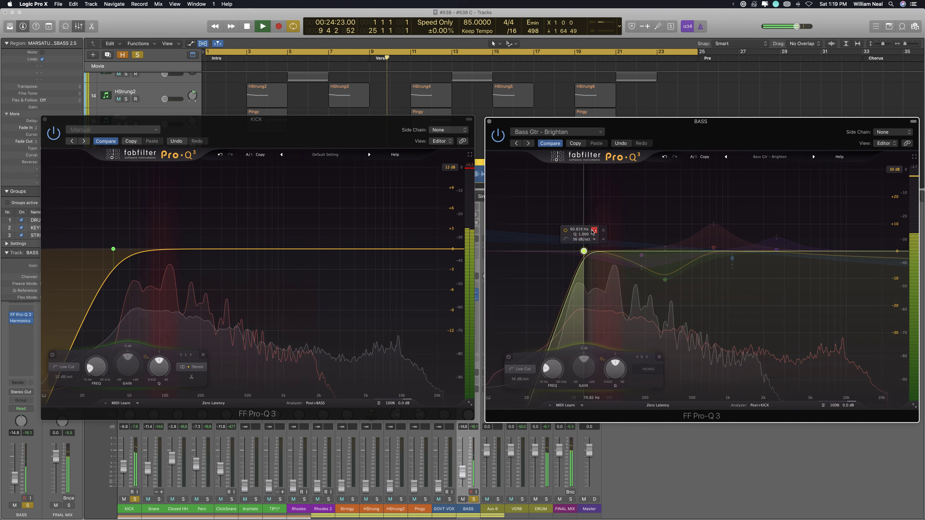
mouse_move(590, 231)
left_mouse_down()
mouse_move(602, 230)
mouse_move(538, 228)
mouse_move(606, 227)
left_mouse_up()
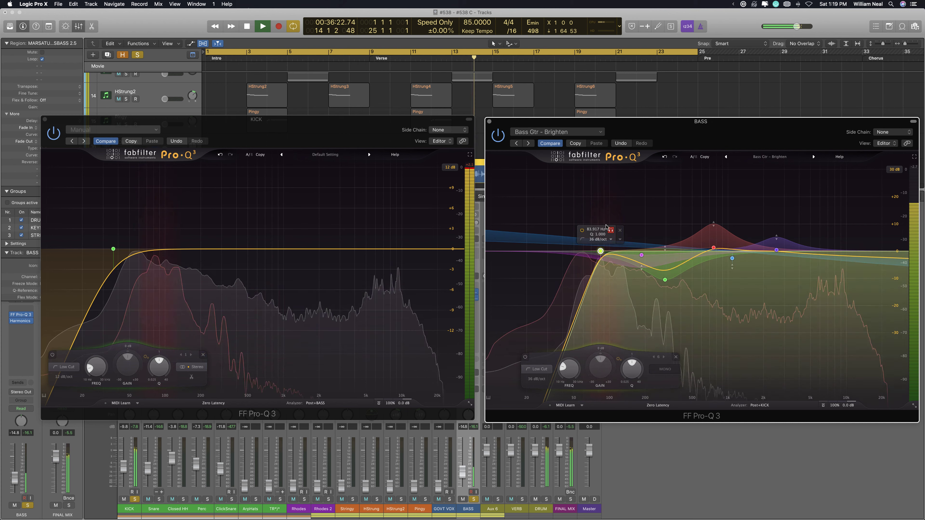
Try the kick equalizer's Low Cut at a 72 dB/oct slope with the cutoff lowered to about 13 Hz
mouse_move(113, 249)
left_click_drag(113, 249, 79, 249)
left_click(77, 236)
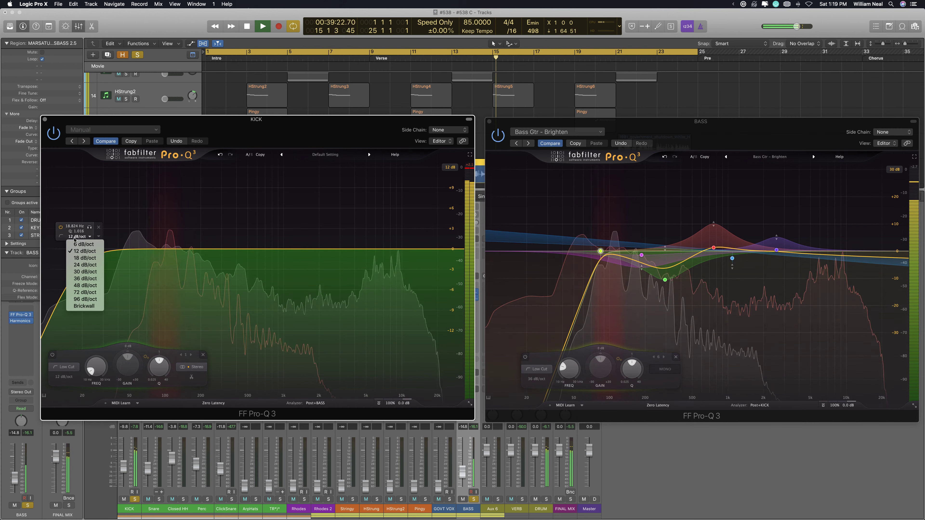
left_click(83, 292)
left_click_drag(79, 248, 60, 249)
left_click(48, 236)
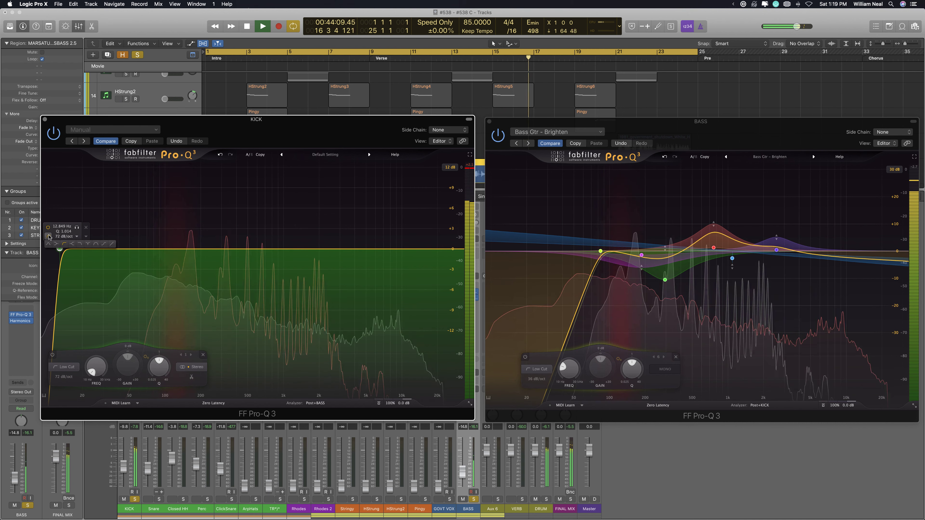
Try a gentler 36 dB/oct slope on the kick equalizer's Low Cut band
left_click(67, 236)
left_click(72, 279)
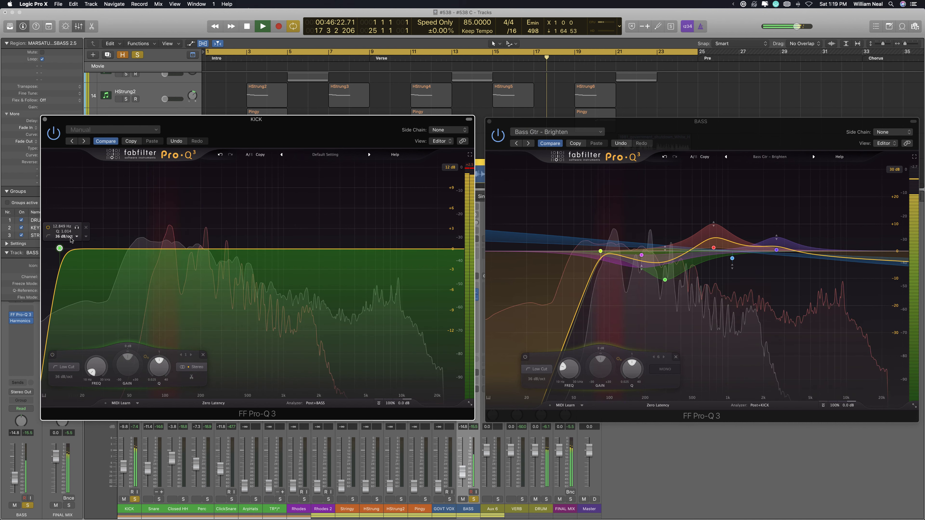
left_click(70, 238)
left_click(72, 278)
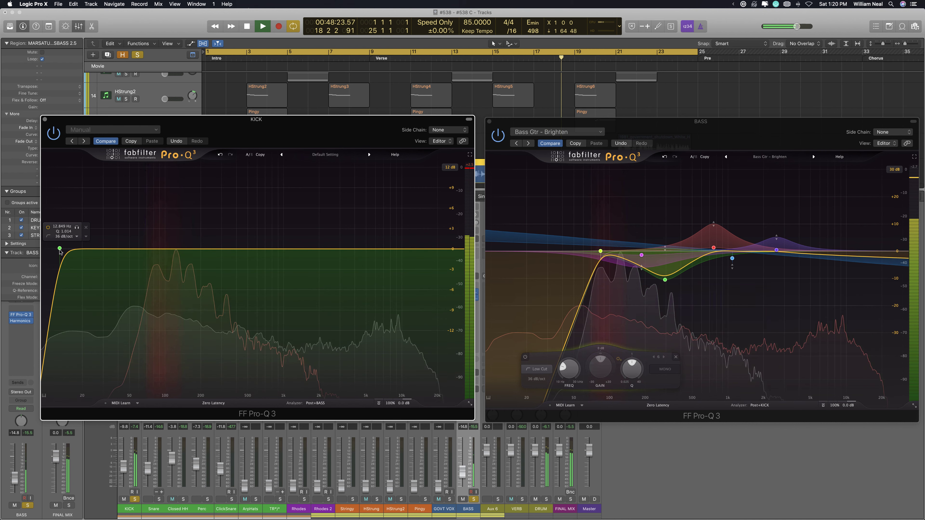
Raise the kick Low Cut's cutoff to about 31.6 Hz, auditioning the band on the way, and set its slope to 24 dB/oct
left_click_drag(60, 251, 89, 251)
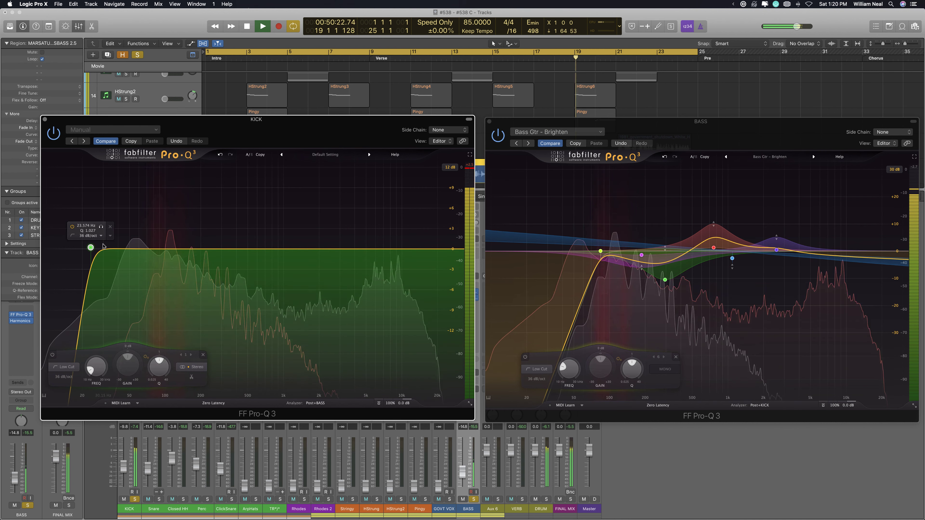
left_click(101, 227)
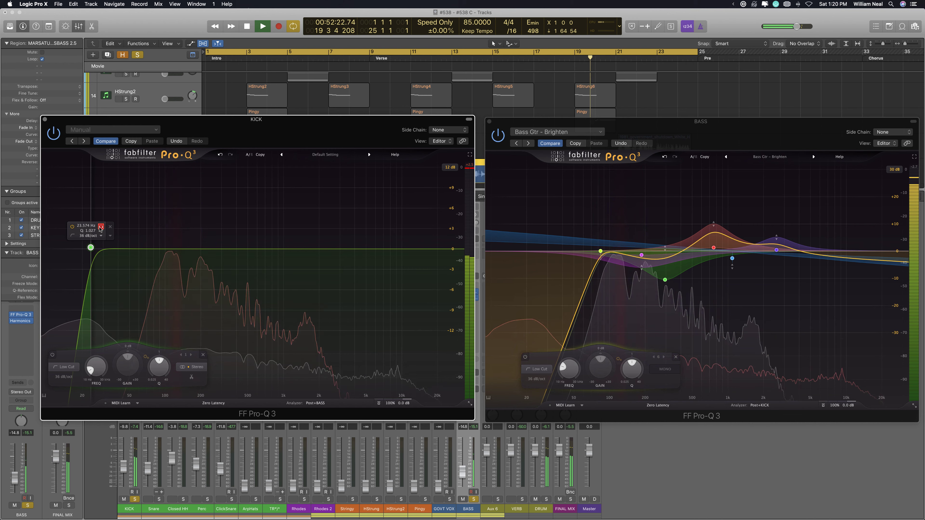
left_click_drag(101, 228, 107, 228)
left_click(97, 236)
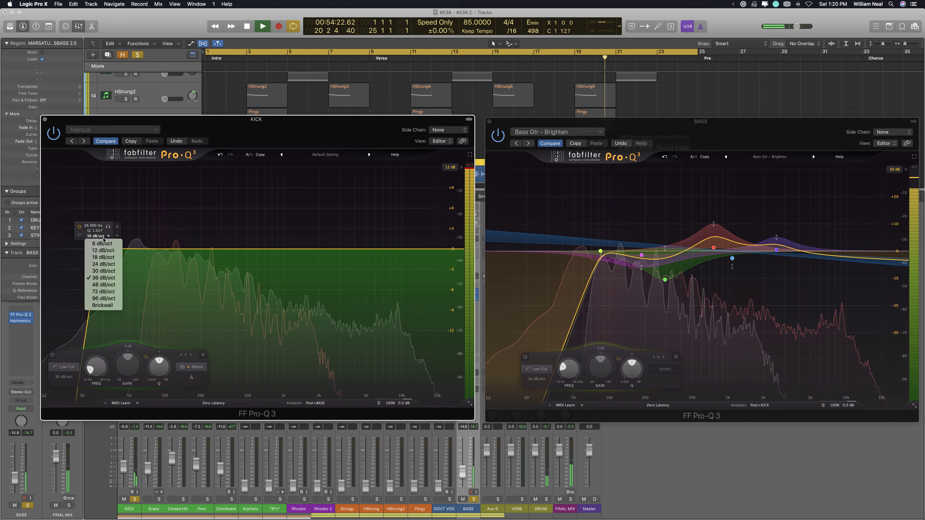
left_click(103, 264)
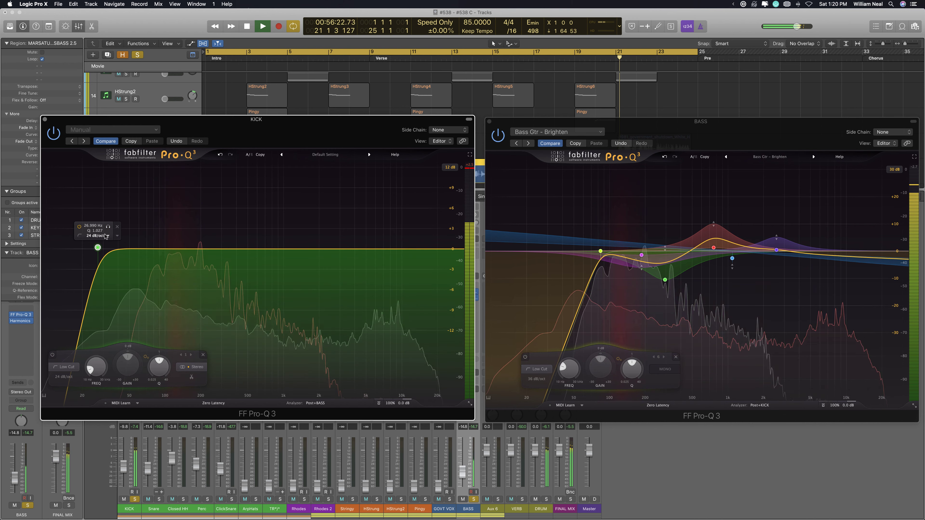
left_click_drag(97, 248, 105, 247)
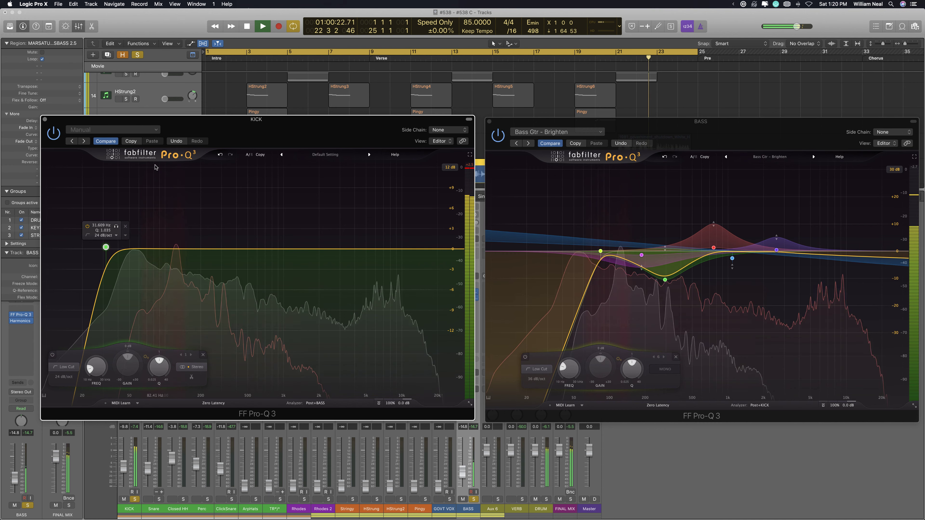
Hide the plug-in windows, clear the kick and bass solos, raise the bass to -12.4 dB, and reactivate the mixer groups to raise the drums
key("v")
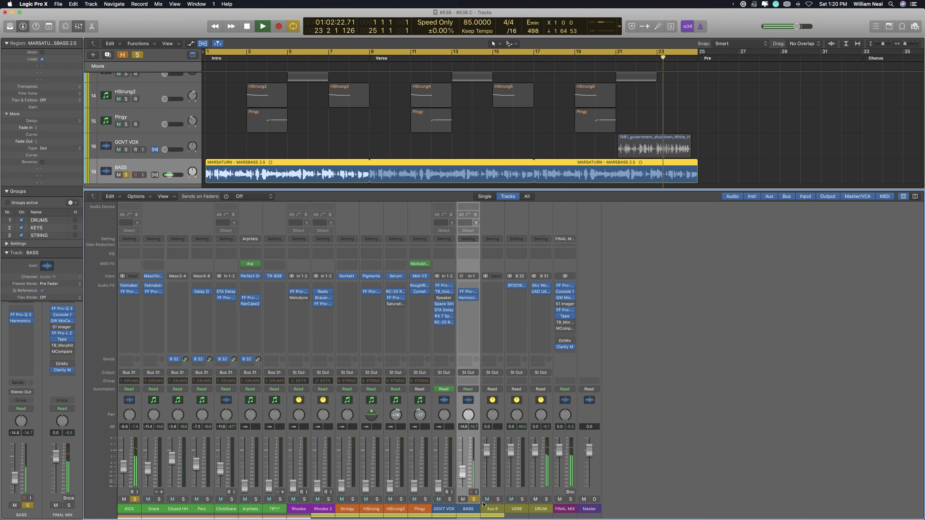
left_click(473, 499)
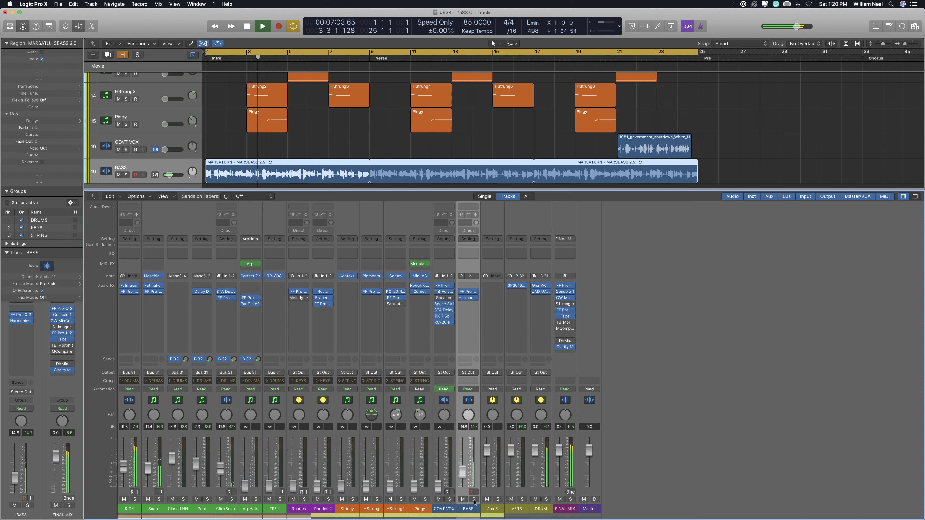
mouse_move(615, 509)
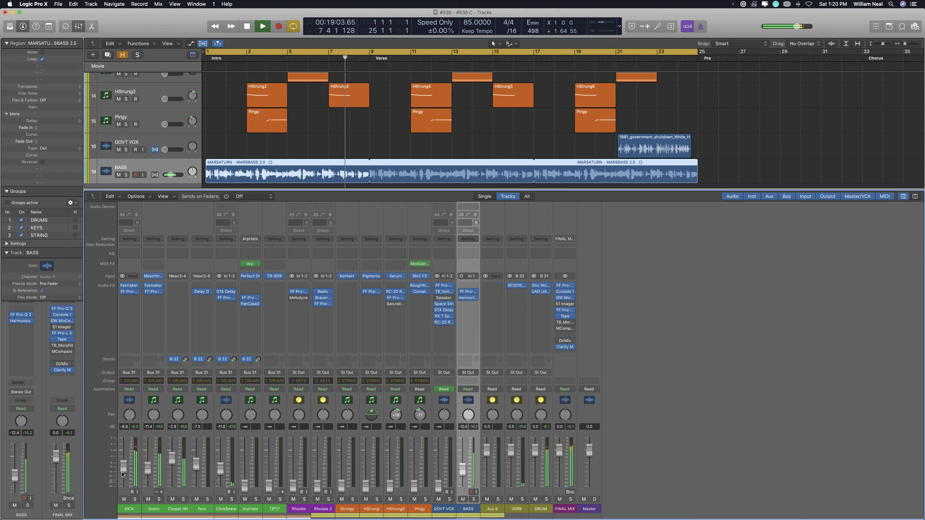
key("shift+g")
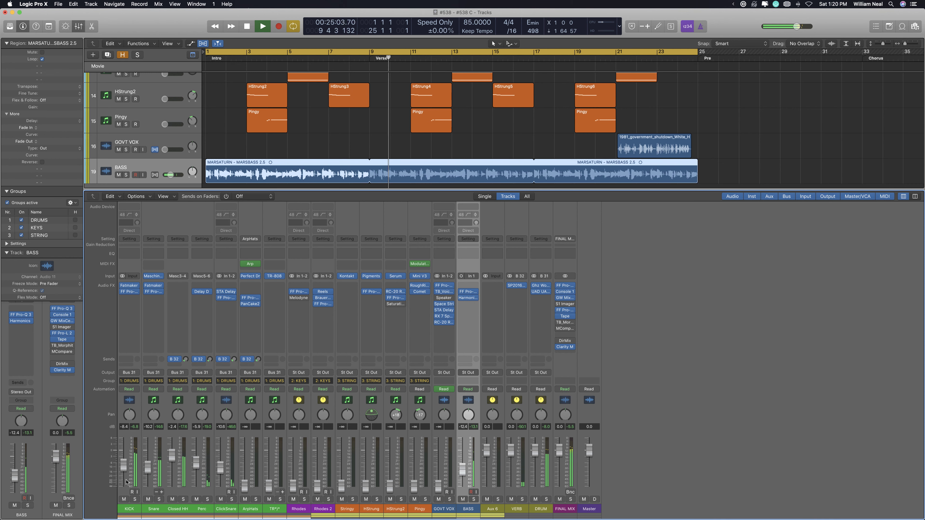
Select the ArpHats channel and, with mixer groups off, raise its level to about -8.6 dB
left_click(302, 512)
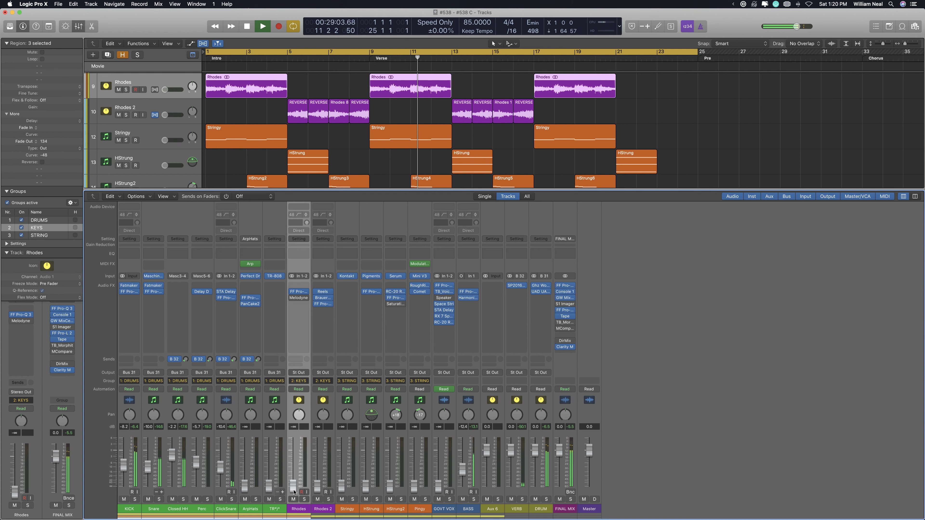
left_click(254, 507)
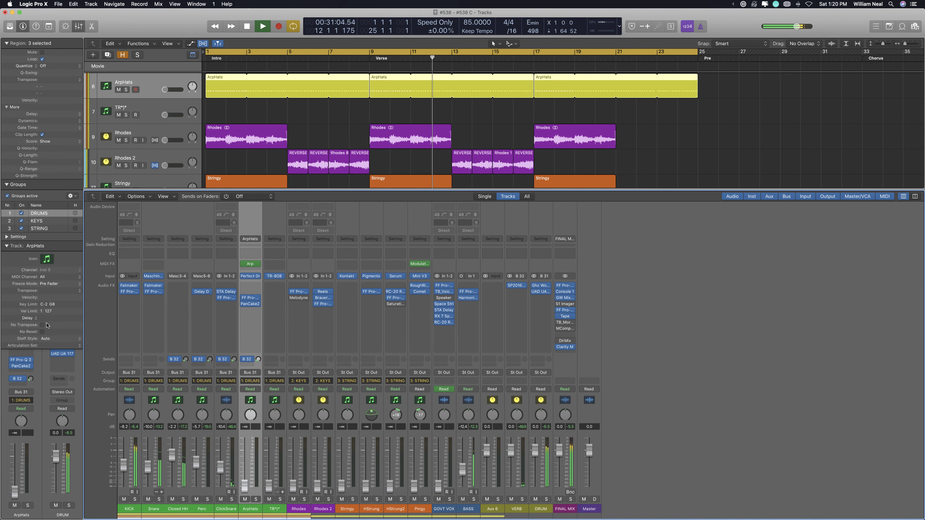
left_click_drag(244, 486, 238, 457)
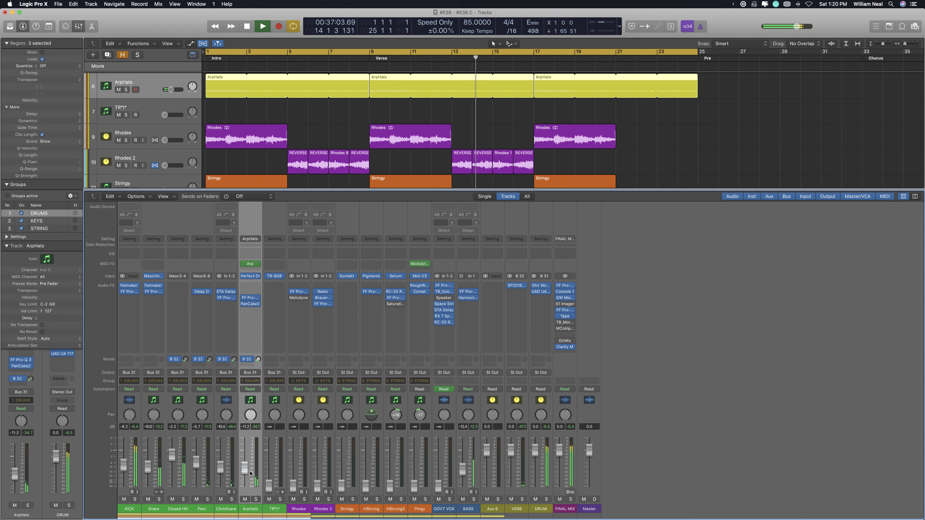
left_click_drag(251, 473, 250, 470)
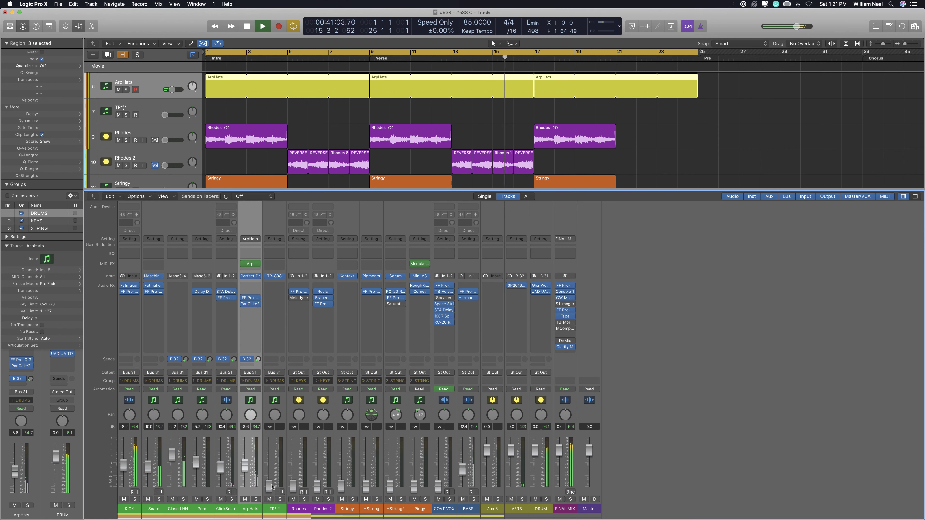
Open the ArpHats channel's Arpeggiator, set its Swing to 58%, and hide the plug-in windows
left_click(252, 266)
left_click_drag(194, 40, 493, 201)
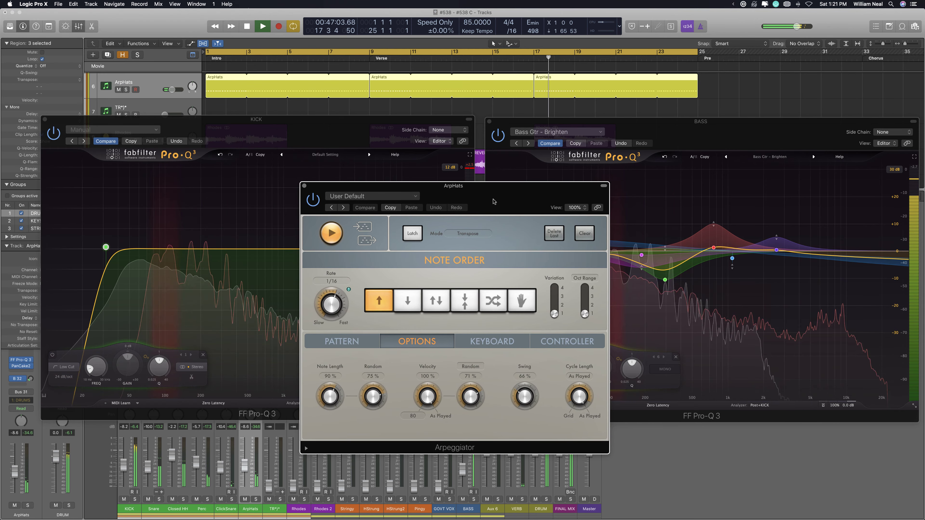
left_click(342, 341)
left_click(409, 342)
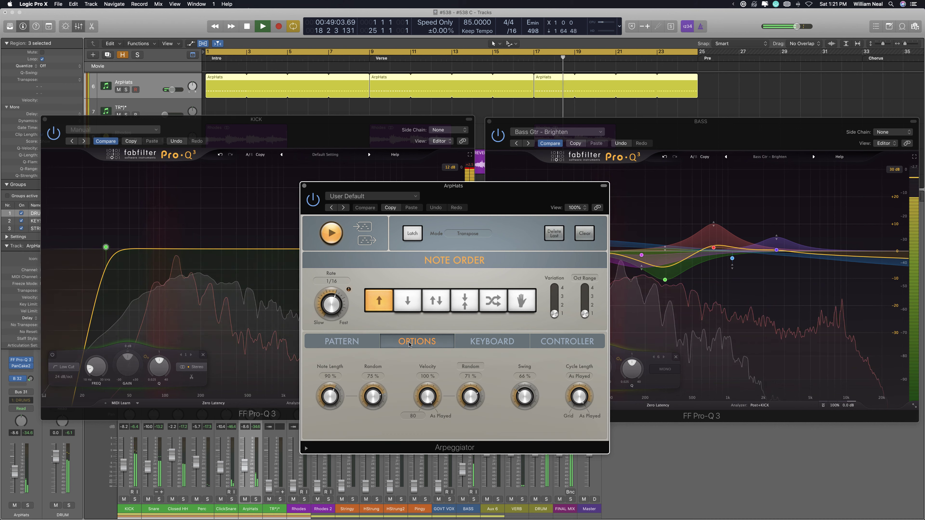
left_click(521, 396)
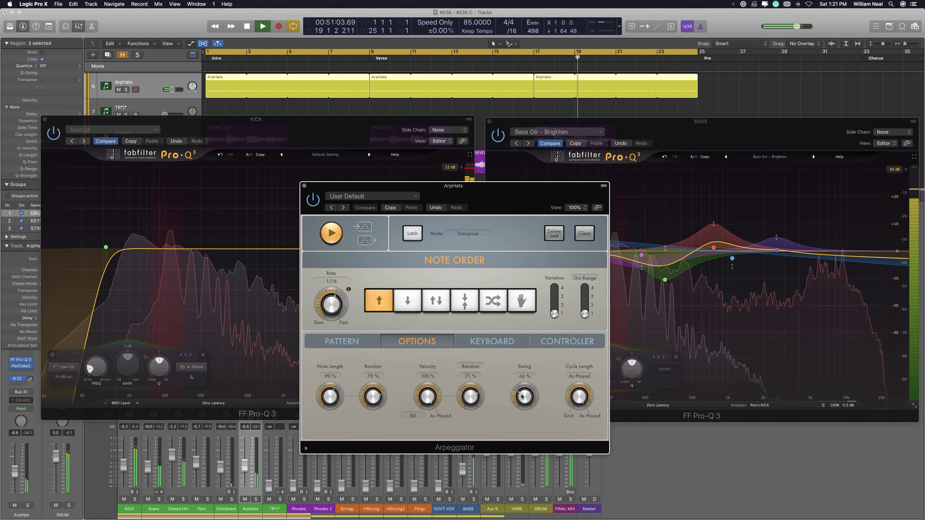
left_click_drag(522, 397, 519, 407)
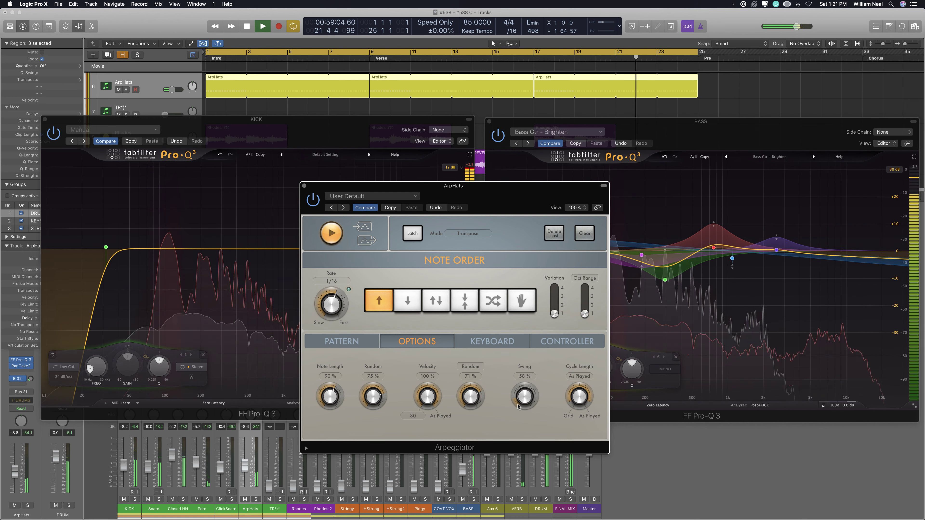
key("v")
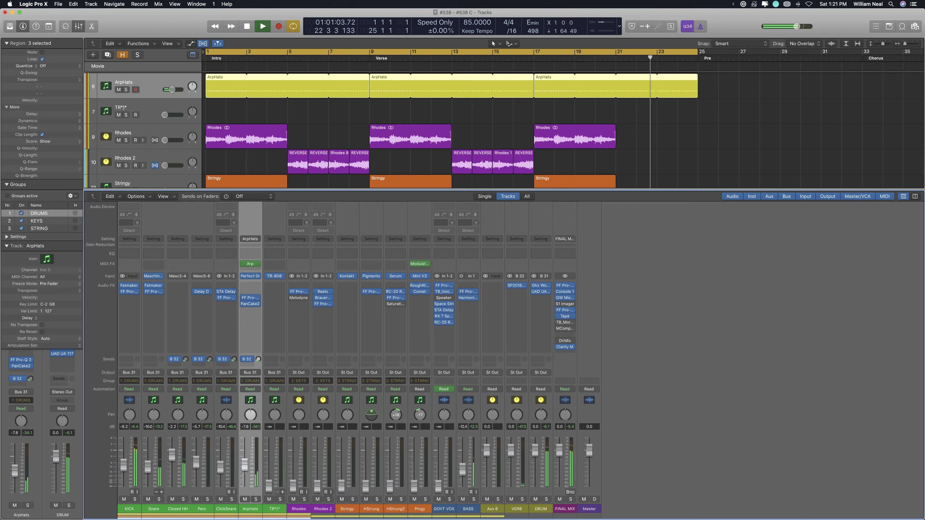
Bring the TR-808 channel into the mix at about -4.8 dB
left_click(273, 490)
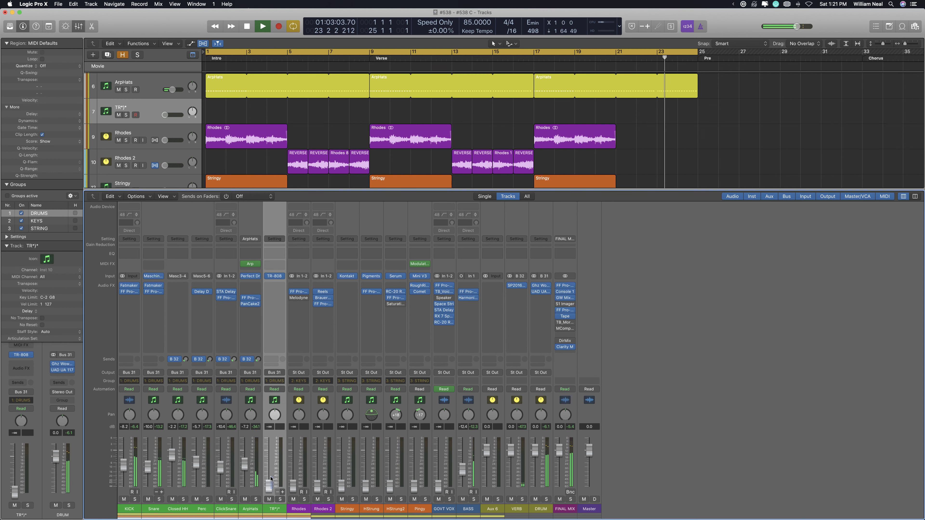
left_click_drag(271, 489, 271, 462)
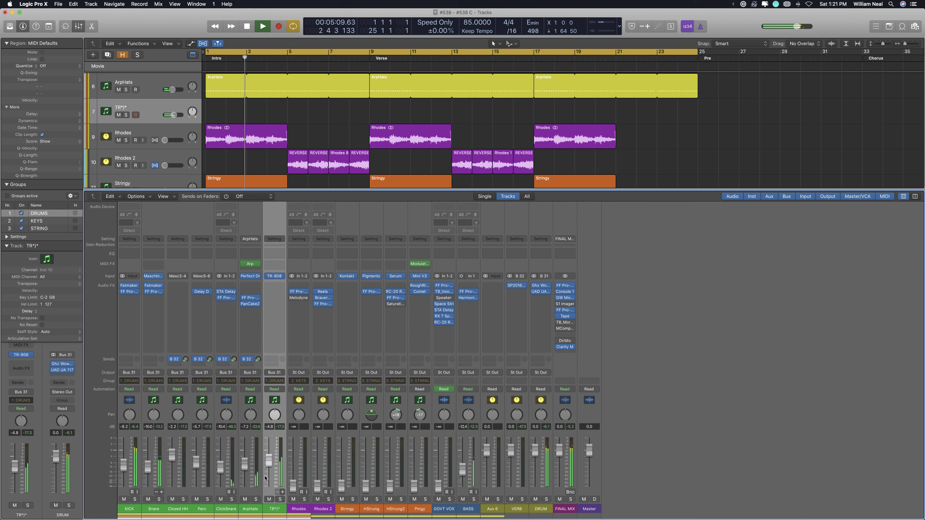
Copy the ClosedHH pattern region from bar 5 to bar 1 and select all regions on the ClosedHH track
scroll(380, 118, "up", 5)
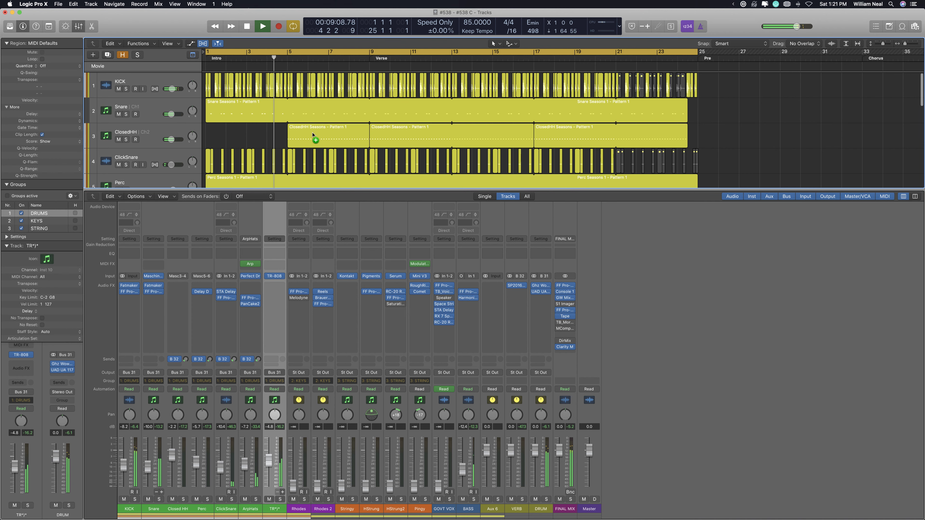
left_click_drag(312, 135, 246, 137)
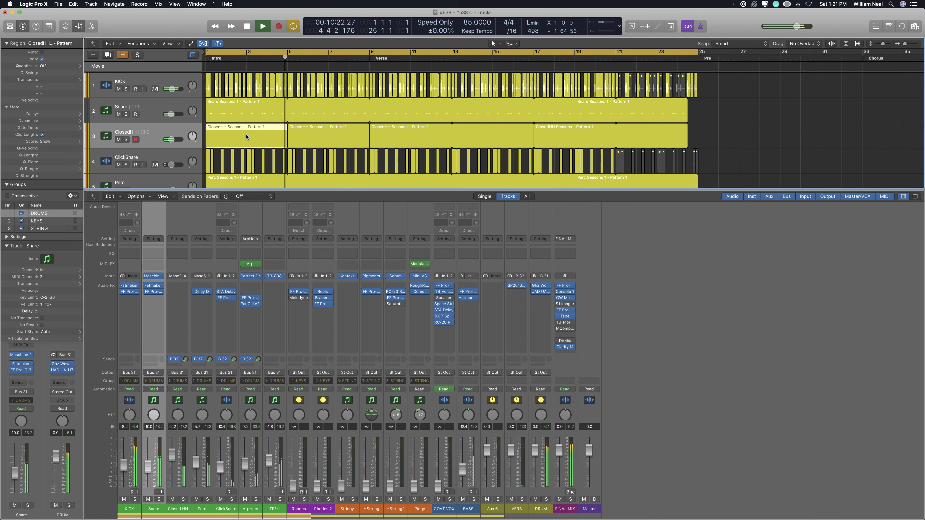
left_click(158, 131)
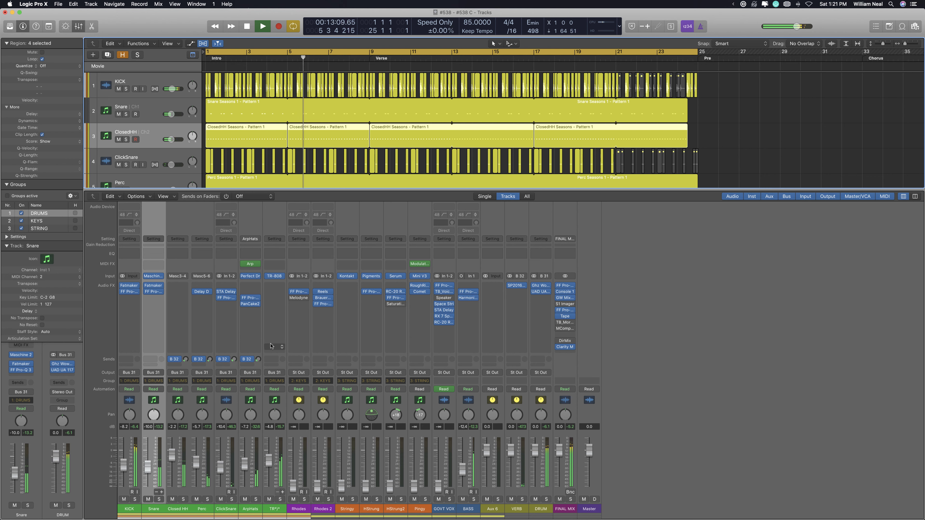
Solo the Closed HH channel and insert a stereo Sample Delay in its first audio effect slot
left_click(184, 499)
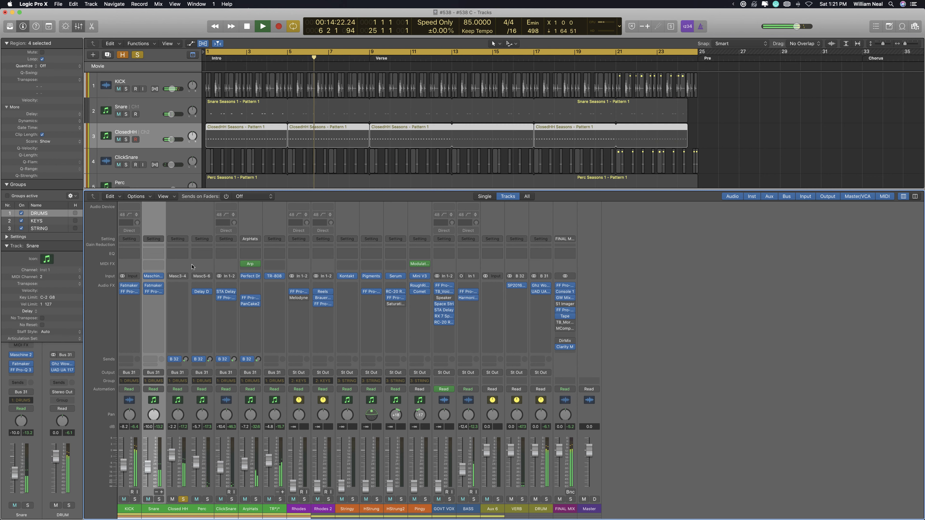
left_click(177, 285)
mouse_move(194, 344)
mouse_move(263, 361)
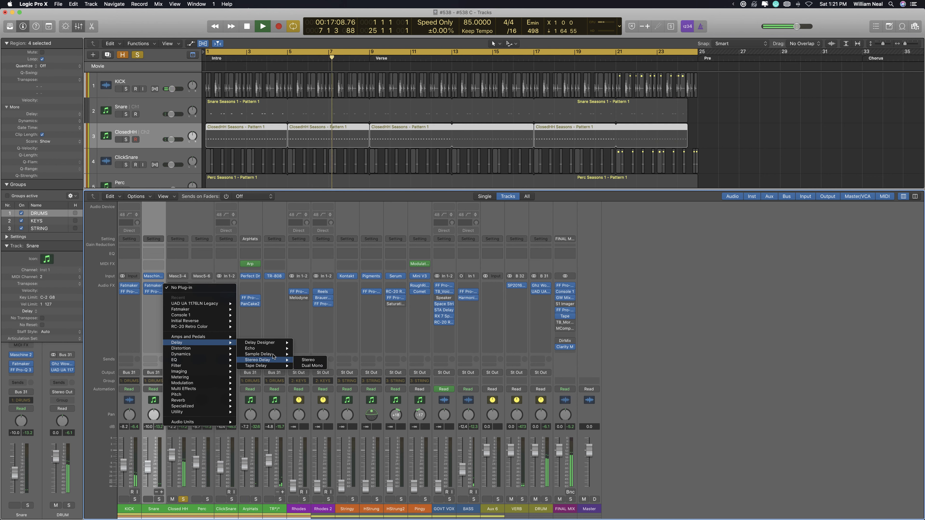
left_click(307, 354)
Set the Sample Delay's right delay to 212 samples, hide the plug-in windows, and unsolo Closed HH
left_click_drag(86, 16, 481, 345)
left_click_drag(474, 413, 470, 409)
left_click(416, 360)
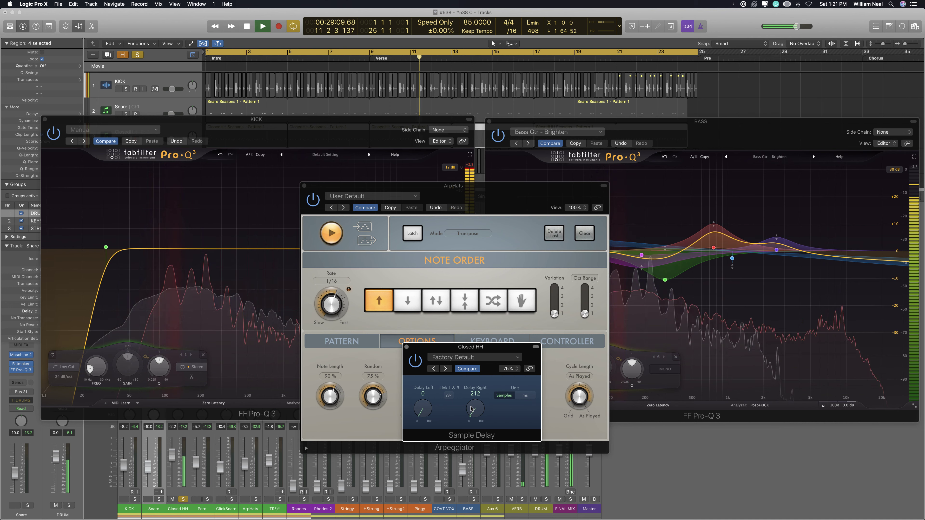
key("v")
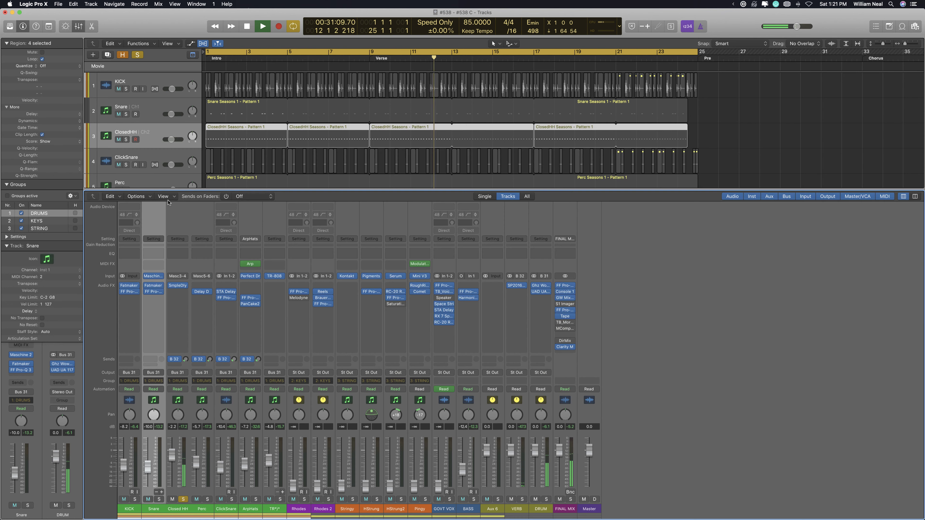
left_click(185, 500)
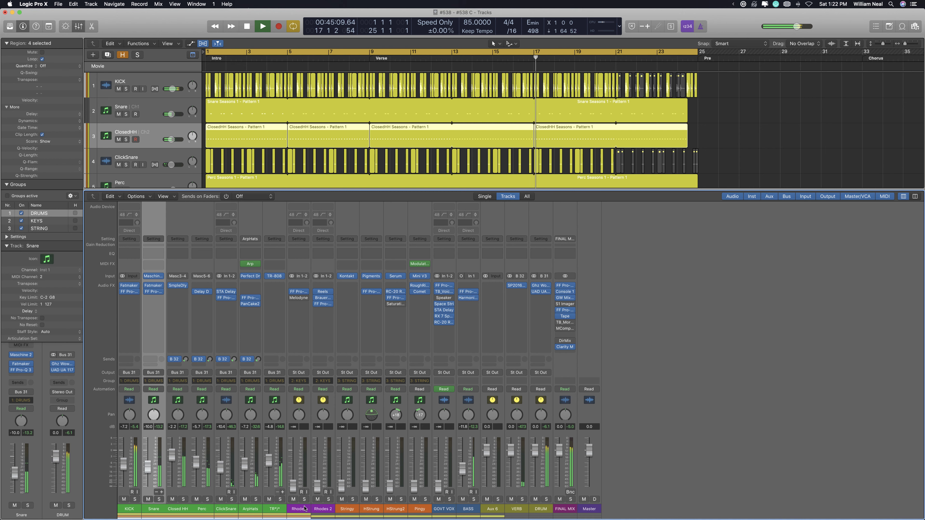
Bring the Rhodes channel into the mix at about -8.0 dB and Rhodes 2 at about -15.2 dB
left_click(311, 507)
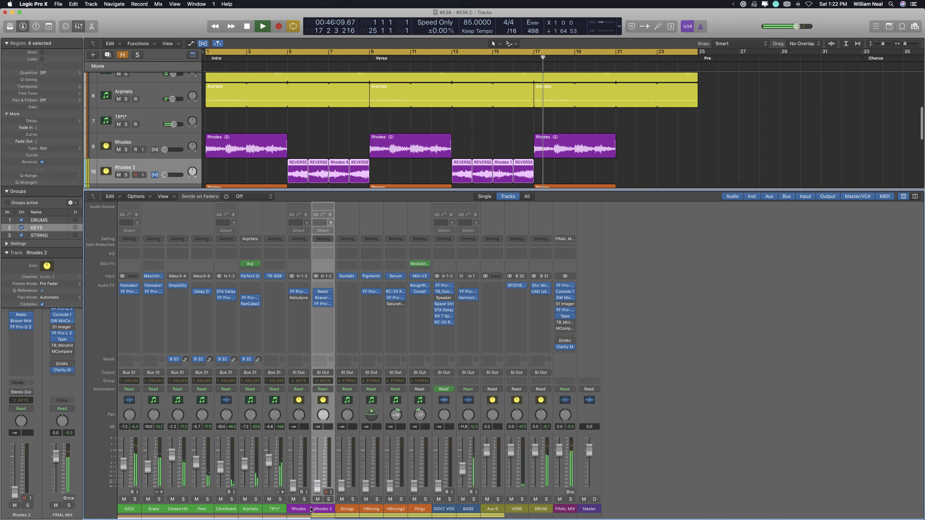
left_click(296, 507)
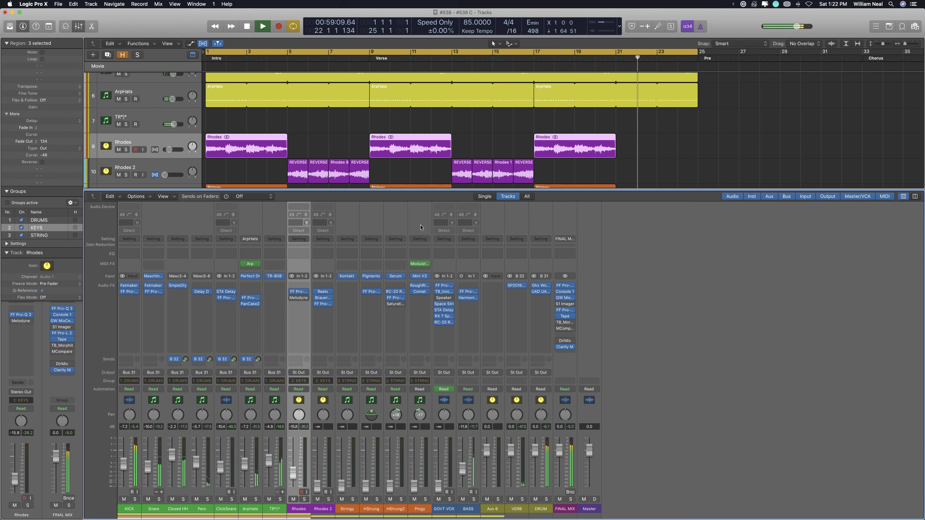
scroll(419, 127, "down", 1)
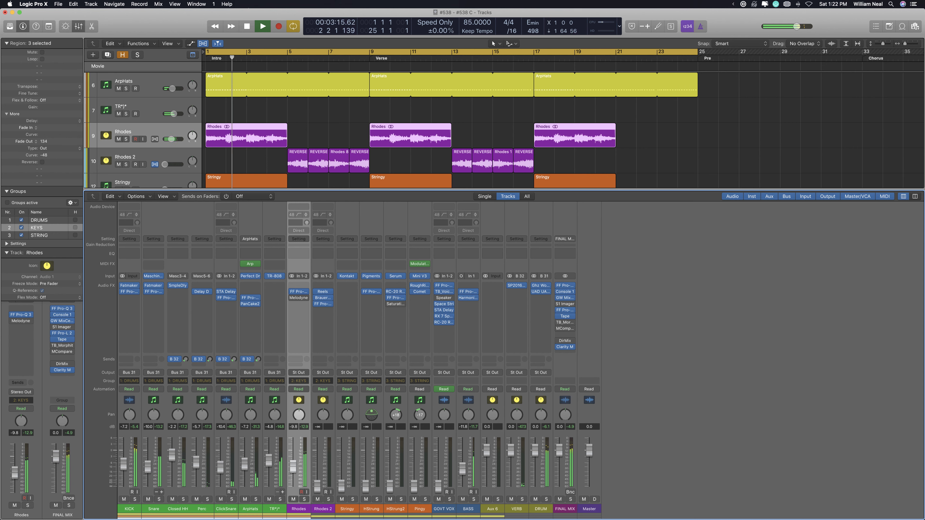
left_click(323, 508)
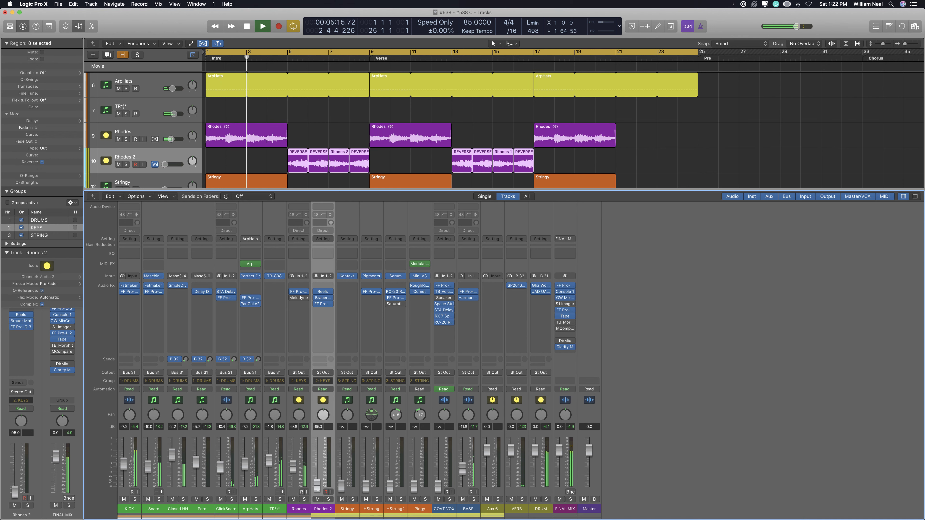
left_click_drag(317, 486, 318, 480)
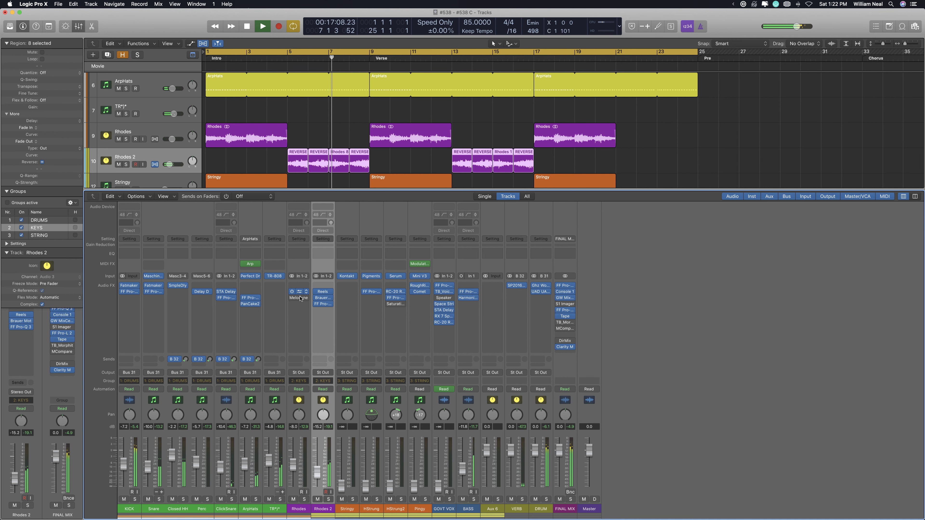
Check the Pro-Q 3 curve on the Rhodes channel and raise Rhodes to about -4.8 dB
key("v")
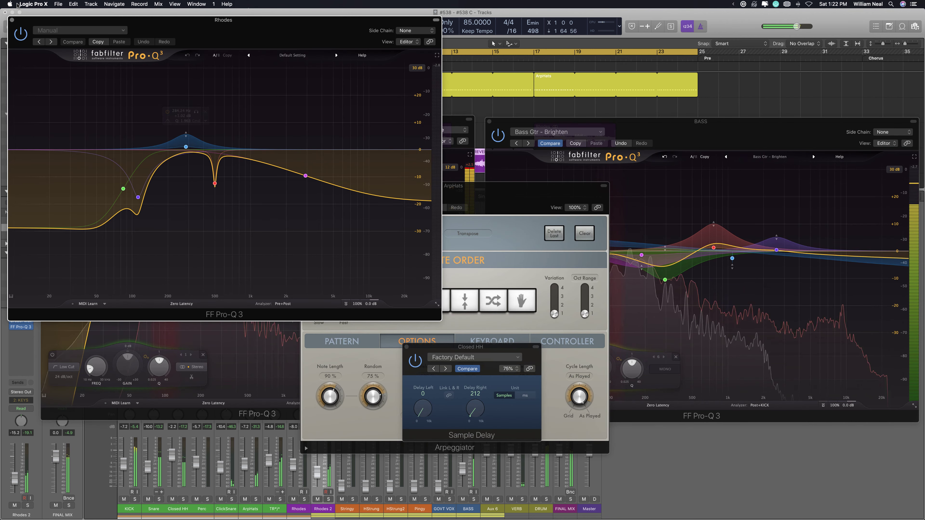
key("v")
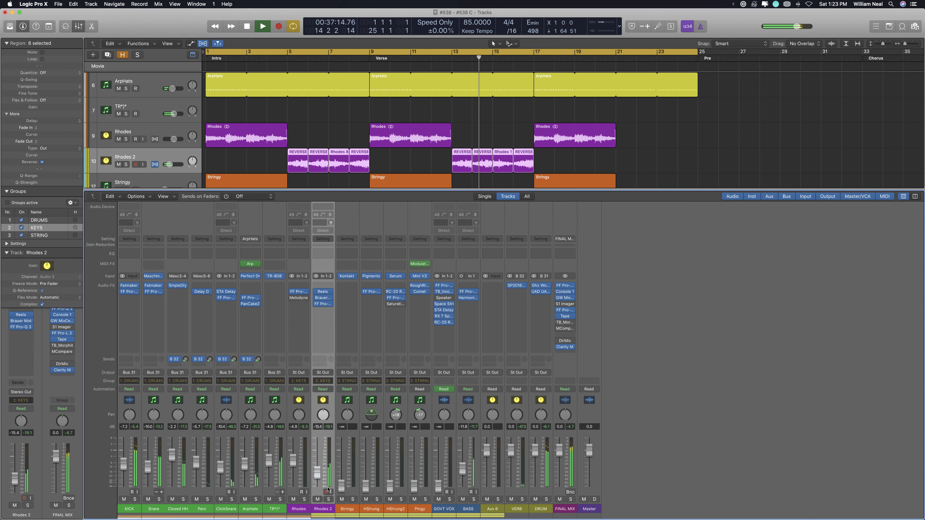
Set BASS to about -11.4 dB and, with mixer groups active, lower the KEYS group until Rhodes sits at about -5.6 dB
key("Down")
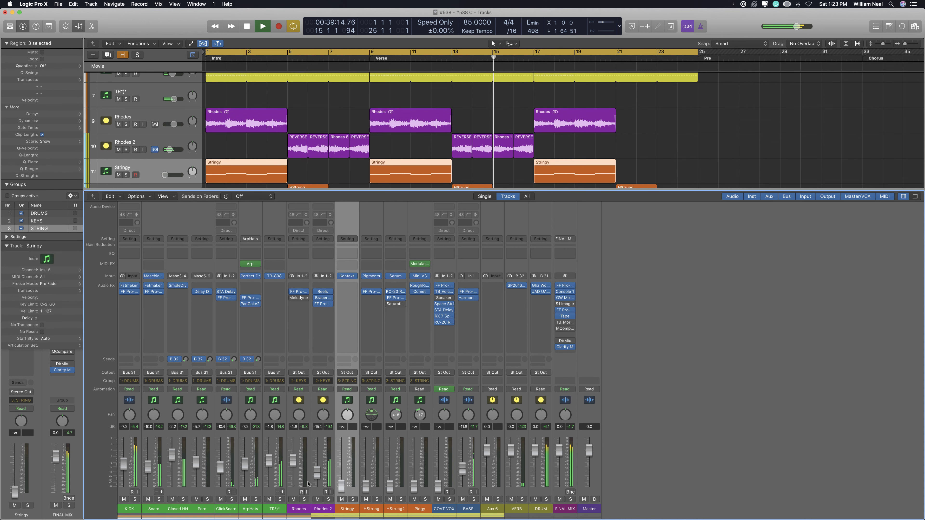
left_click(469, 509)
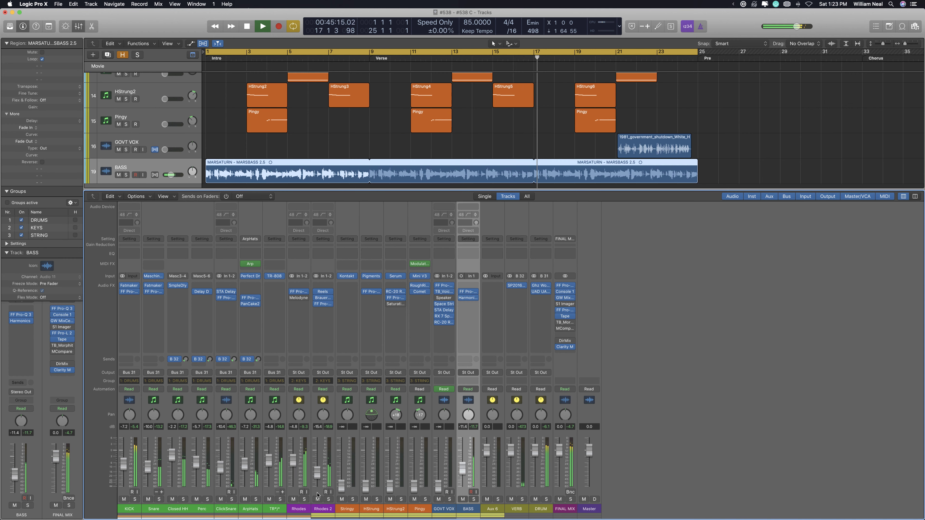
left_click(299, 509)
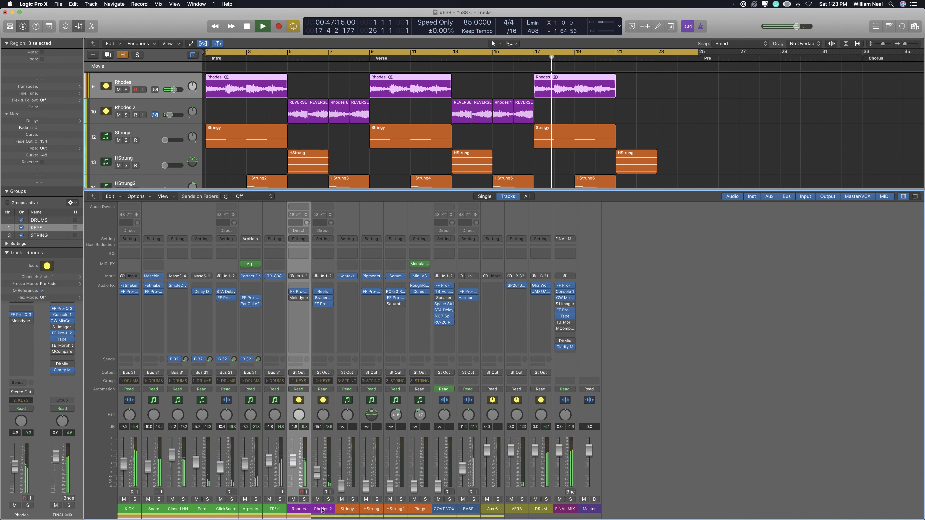
key("shift+g")
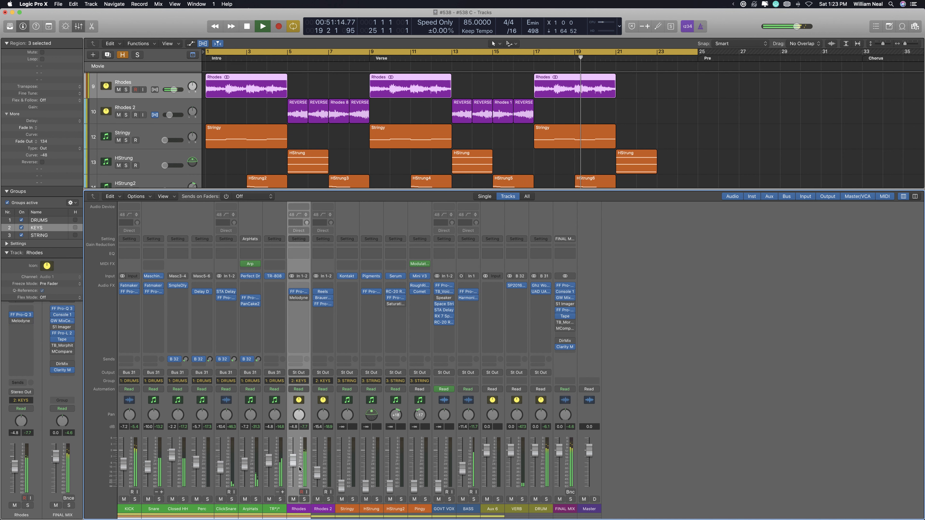
left_click_drag(293, 462, 270, 467)
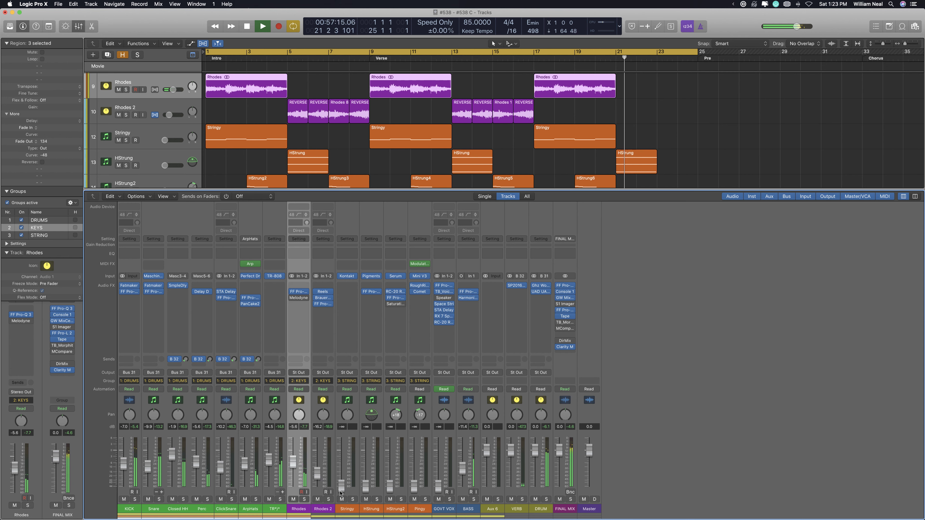
With mixer groups off, bring in Stringy at about -16.4 dB, HStrung at about -17.2 dB and HStrung2 at about -8.7 dB
left_click(348, 500)
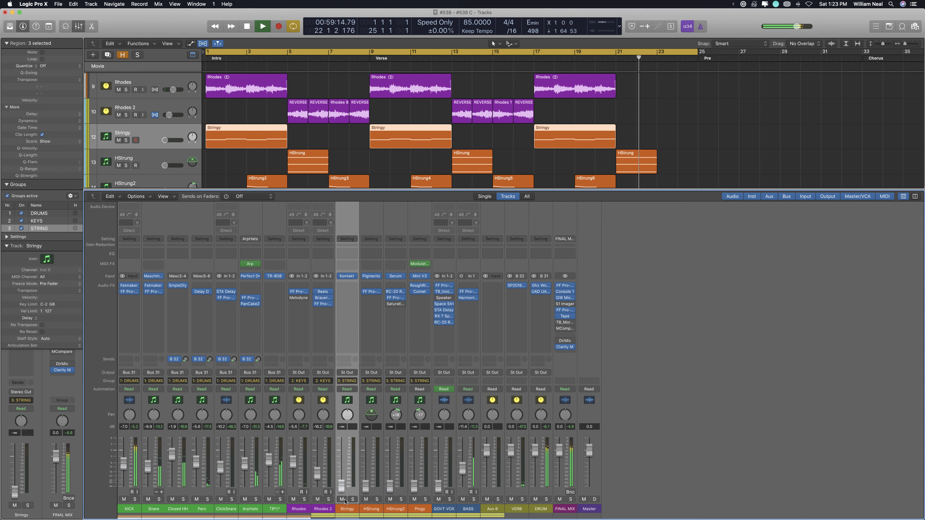
key("shift+g")
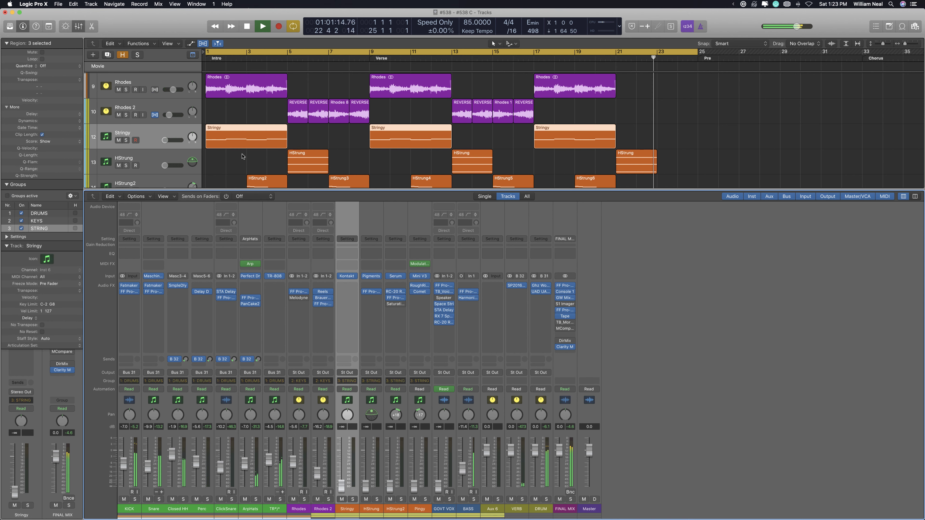
left_click_drag(341, 485, 297, 475)
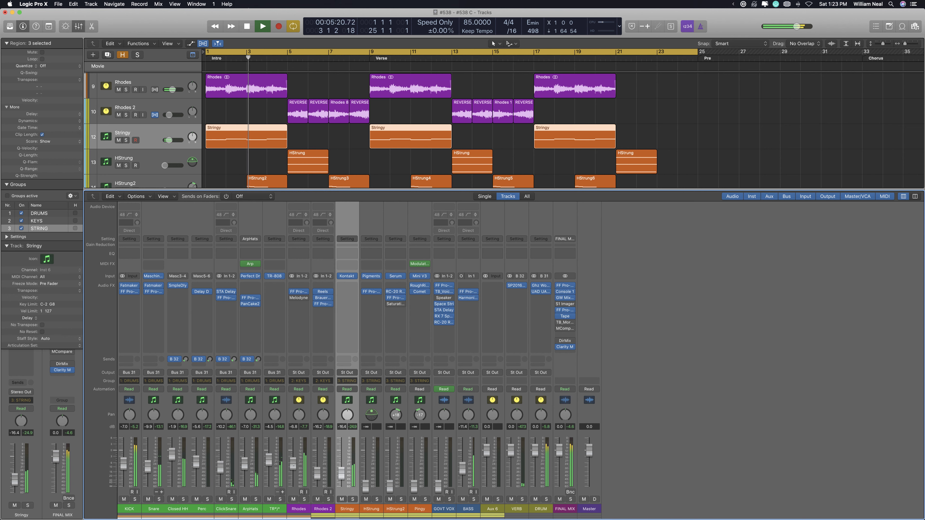
mouse_move(343, 481)
left_mouse_down()
mouse_move(368, 480)
mouse_move(345, 479)
left_mouse_up()
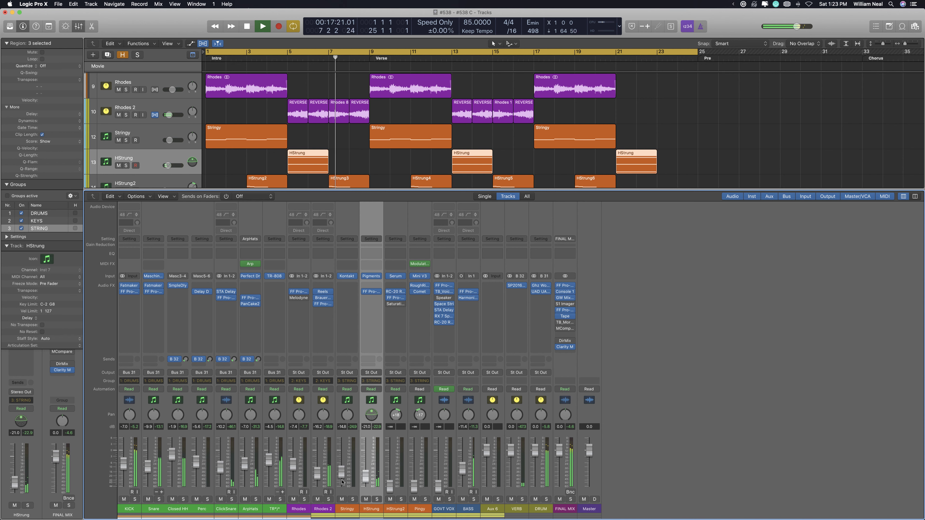
left_click(396, 498)
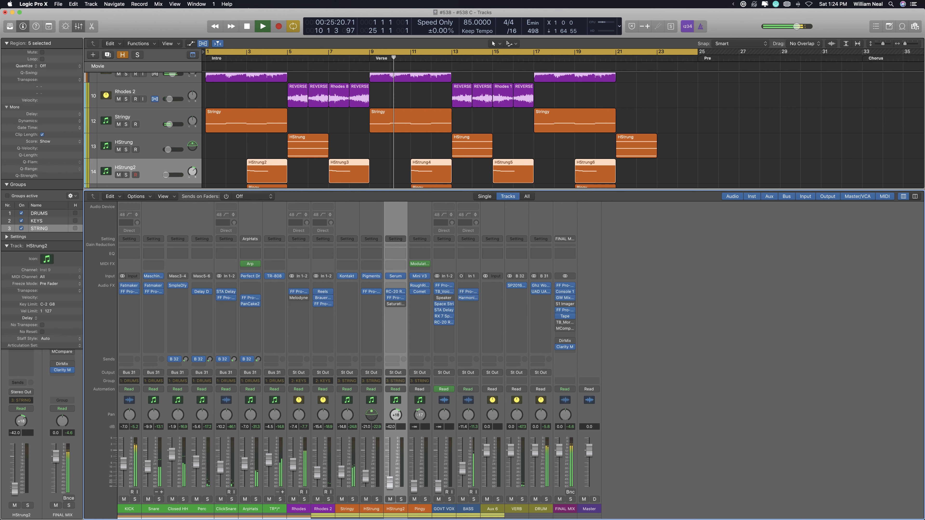
left_click_drag(392, 488, 391, 474)
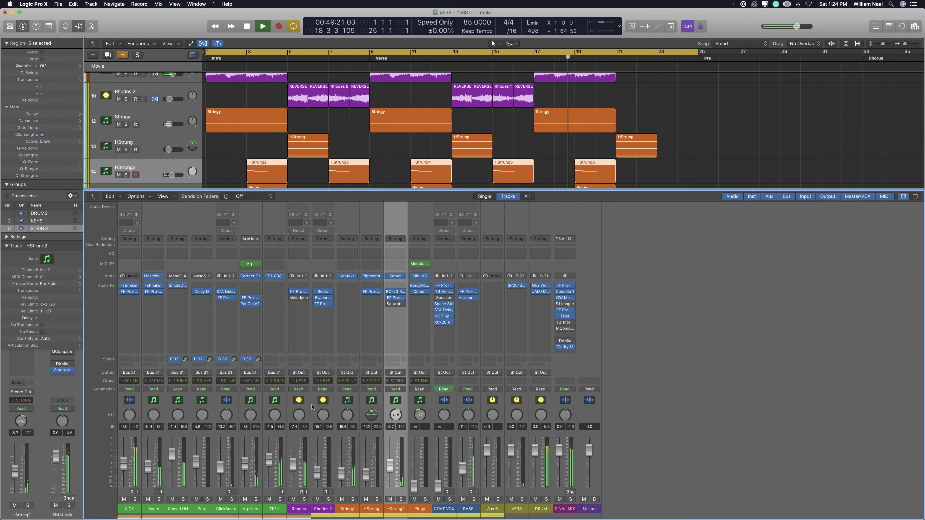
Move HStrung's Binaural Pan position behind the listener at about +179° and lower the channel to about -23.2 dB
key("v")
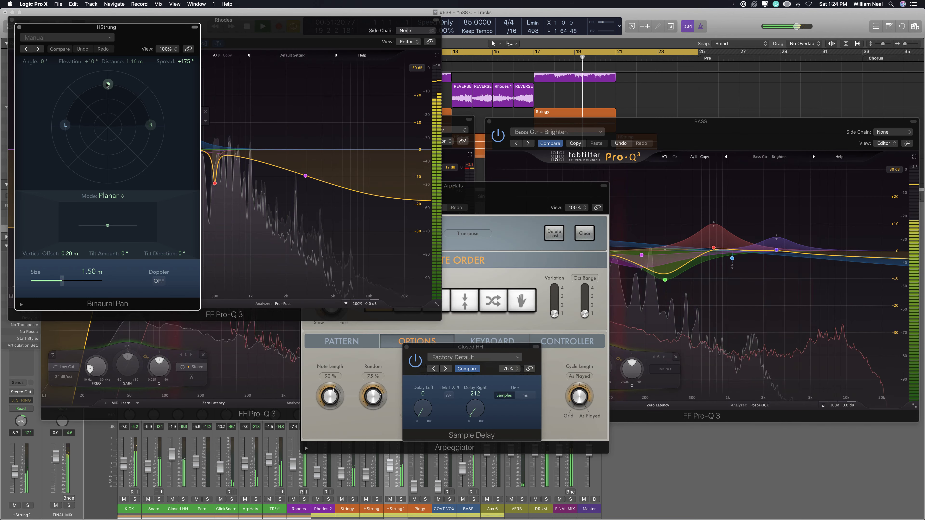
left_click_drag(107, 85, 108, 171)
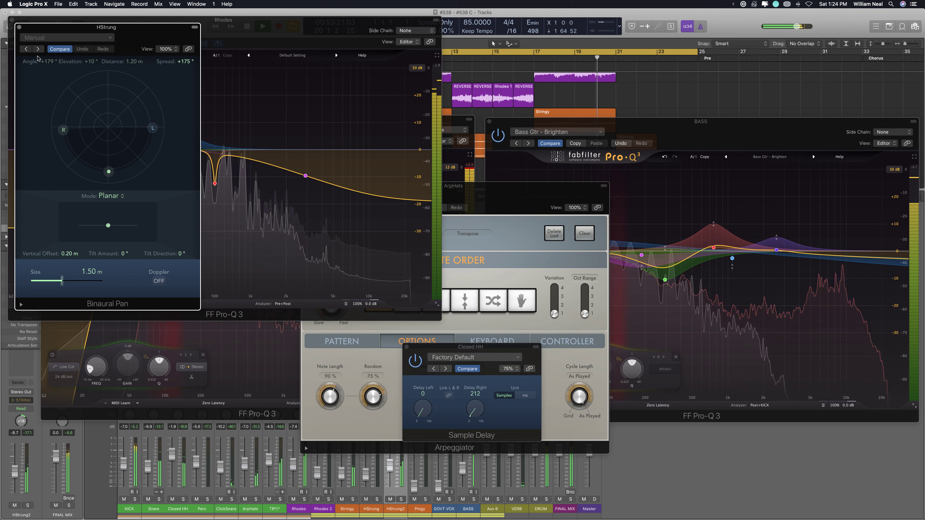
key("v")
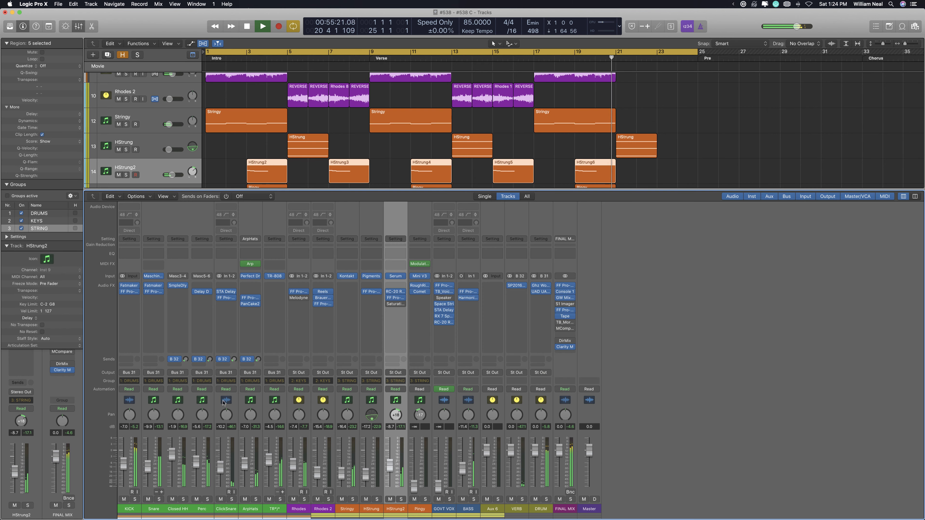
left_click(372, 509)
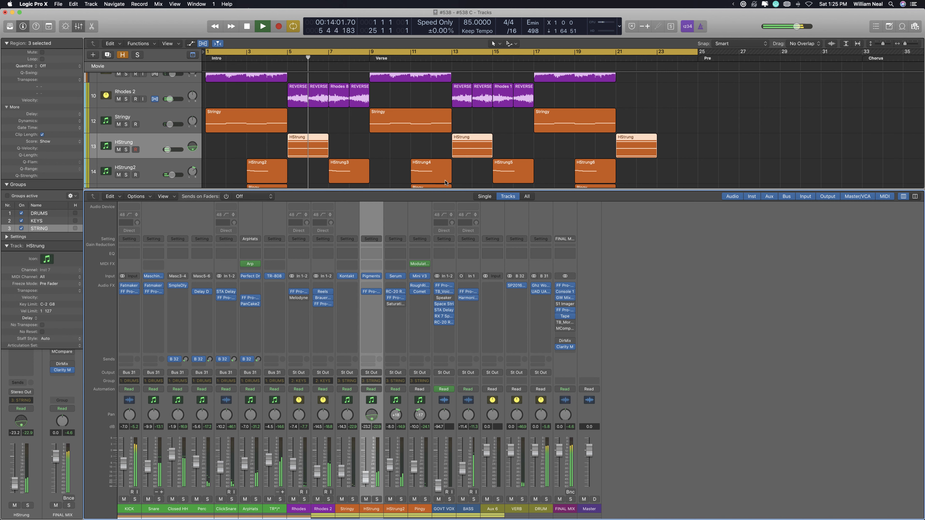
Replay the passage around bar 11 and lower the Pingy channel to about -13.6 dB
scroll(448, 171, "down", 5)
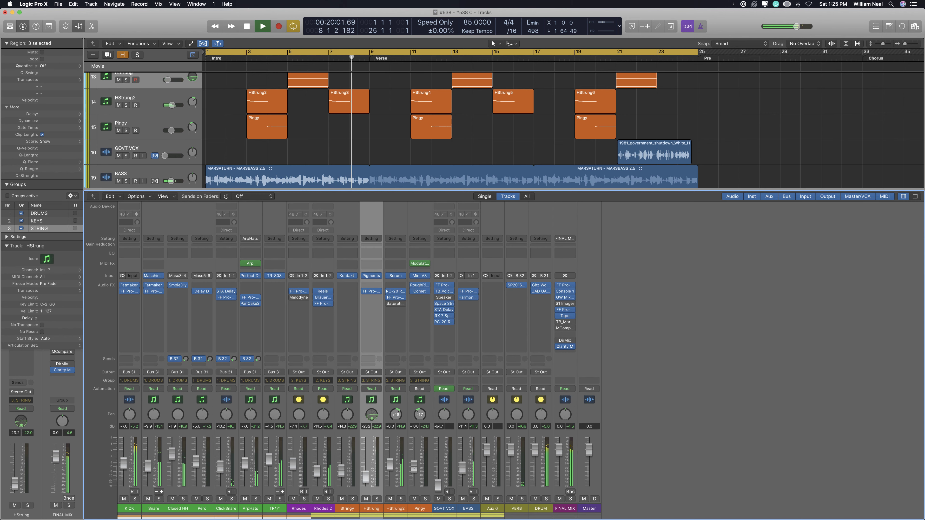
left_click_drag(415, 467, 389, 466)
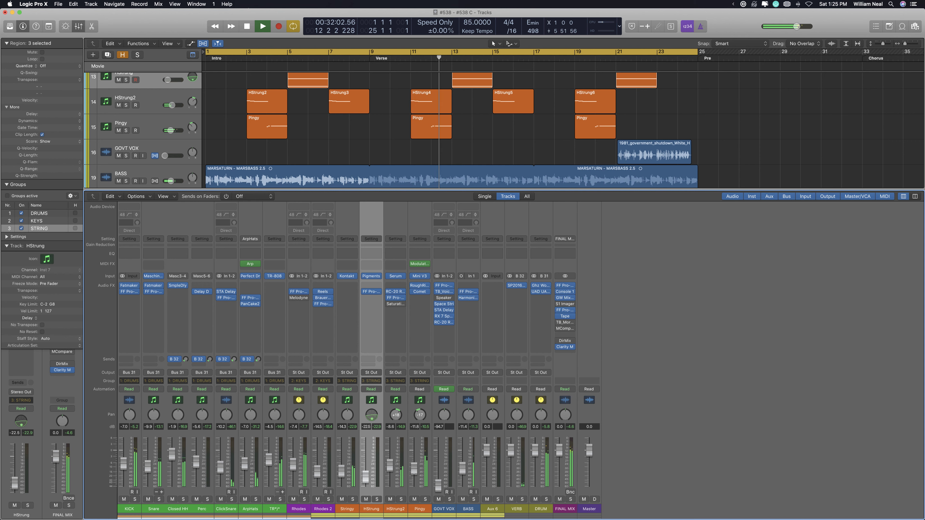
left_click(396, 59)
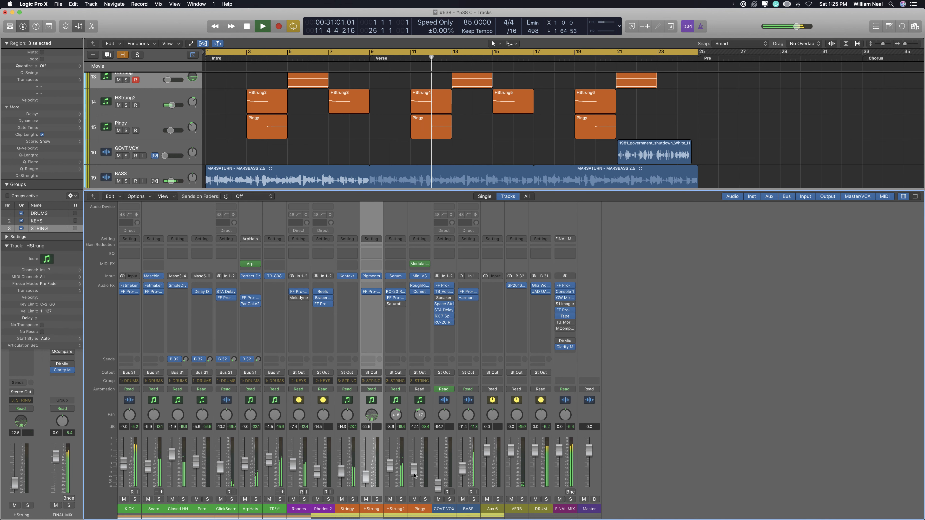
left_click_drag(414, 475, 414, 477)
left_click_drag(445, 58, 408, 58)
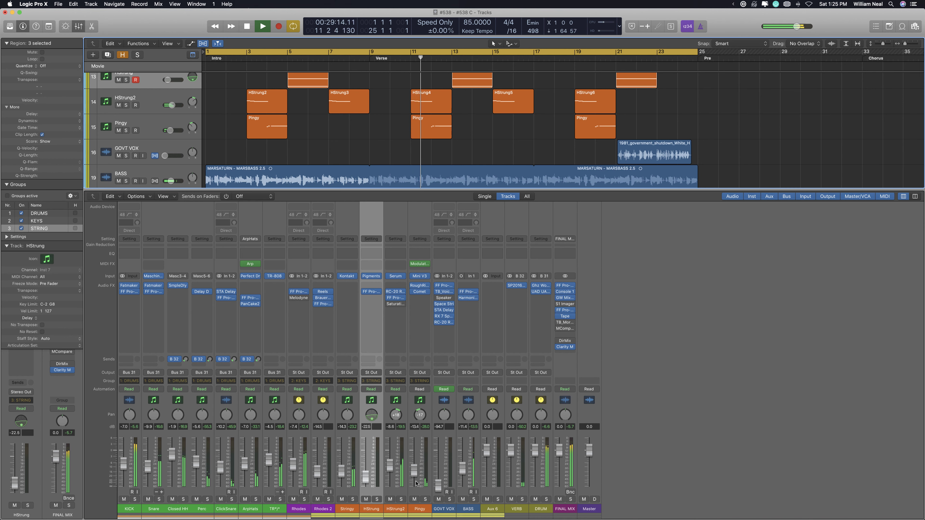
left_click_drag(416, 483, 415, 483)
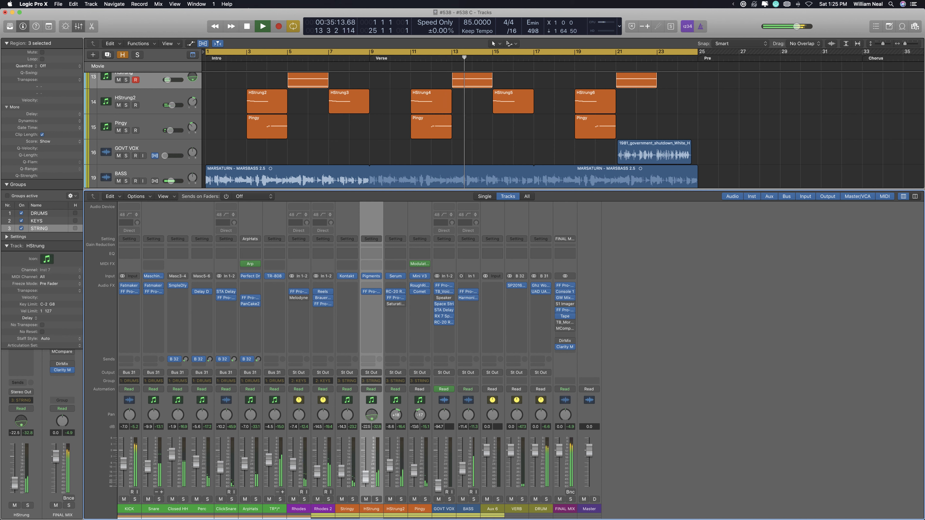
With mixer groups active, raise the STRING group until Stringy reaches about -13.2 dB
key("g")
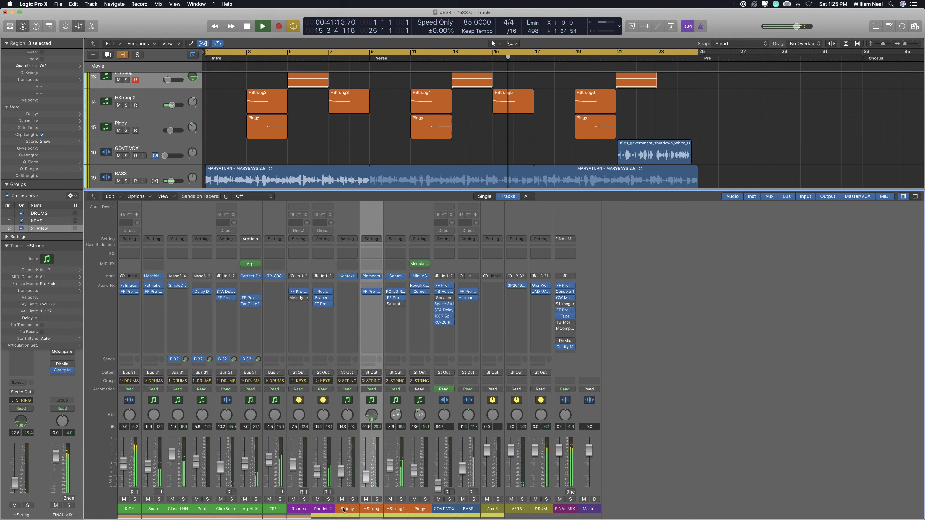
left_click(341, 489)
left_click_drag(341, 489, 341, 487)
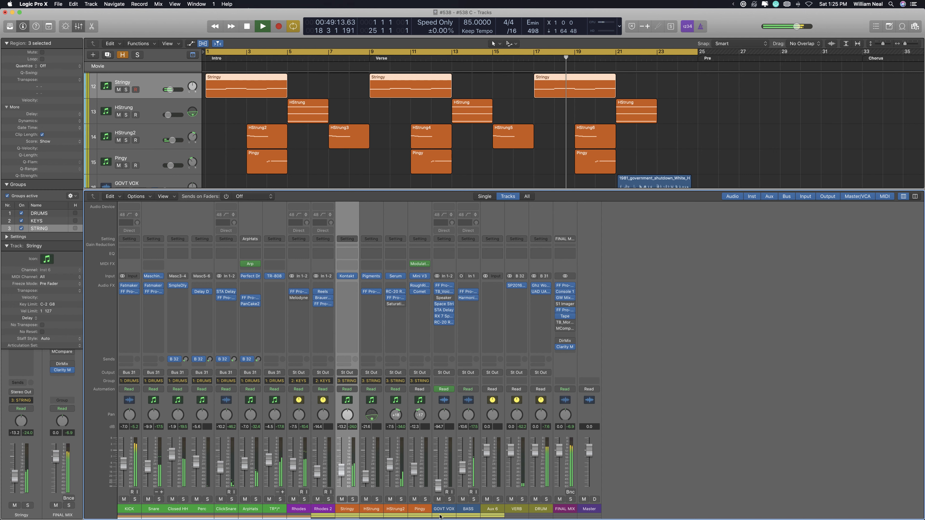
mouse_move(566, 319)
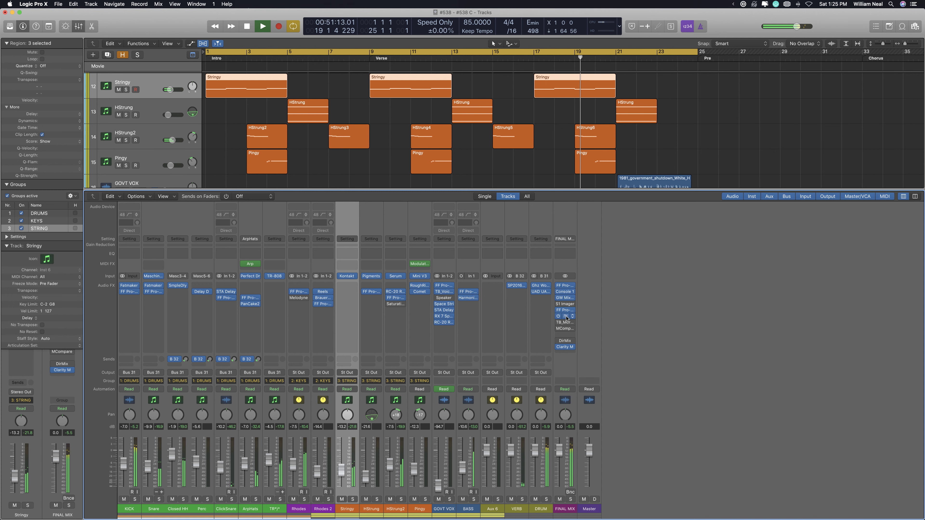
Open the Tape plug-in on the FINAL MIX channel and close the overlapping plug-in windows around it
key("v")
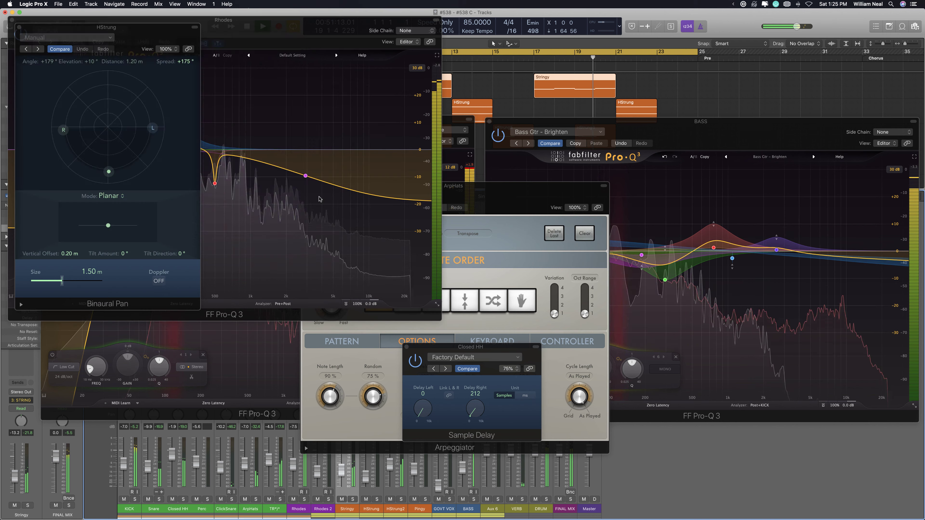
left_click_drag(266, 54, 607, 272)
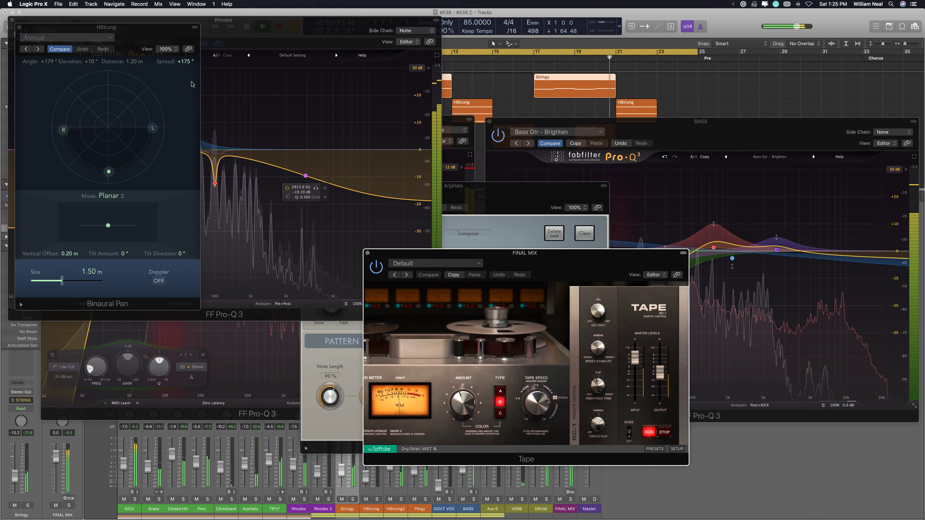
left_click(19, 27)
left_click(11, 19)
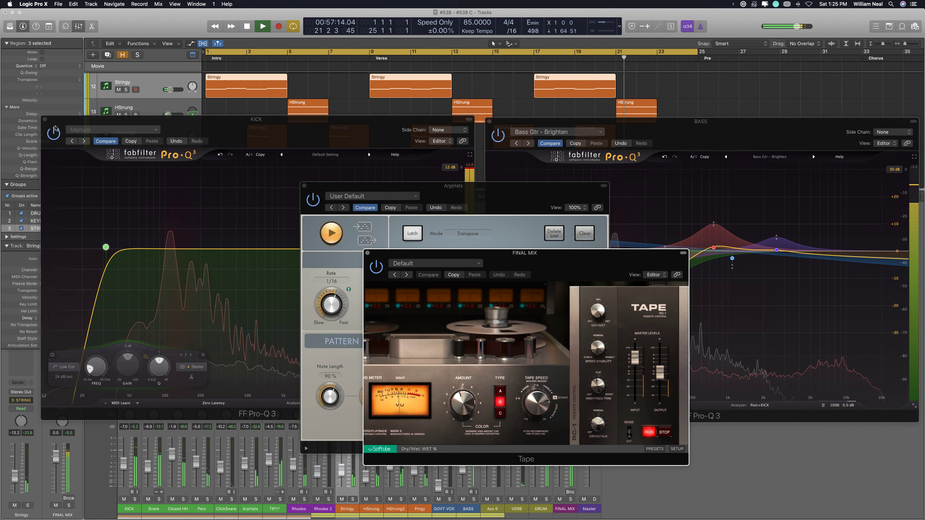
left_click(46, 121)
left_click(489, 122)
left_click_drag(486, 192, 397, 171)
left_click(217, 168)
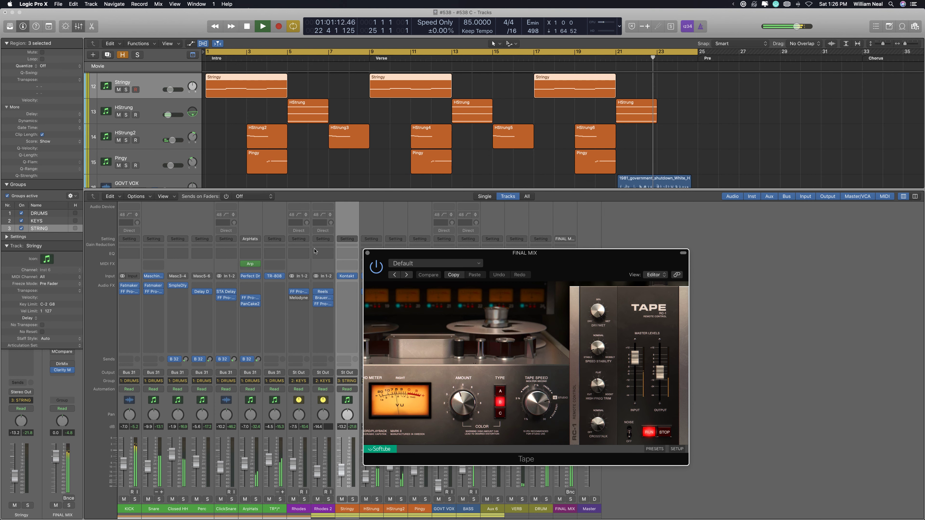
Set FINAL MIX's Tape to Speed Stability 83%, Crosstalk 28%, Noise on and Color Amount 4.9, closing the remaining plug-in windows
left_click_drag(444, 391, 444, 386)
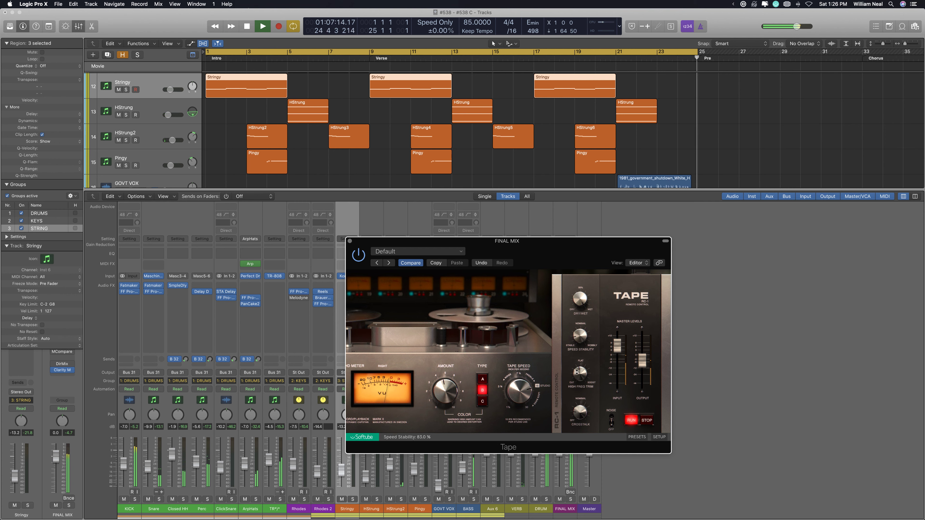
left_click_drag(578, 370, 577, 390)
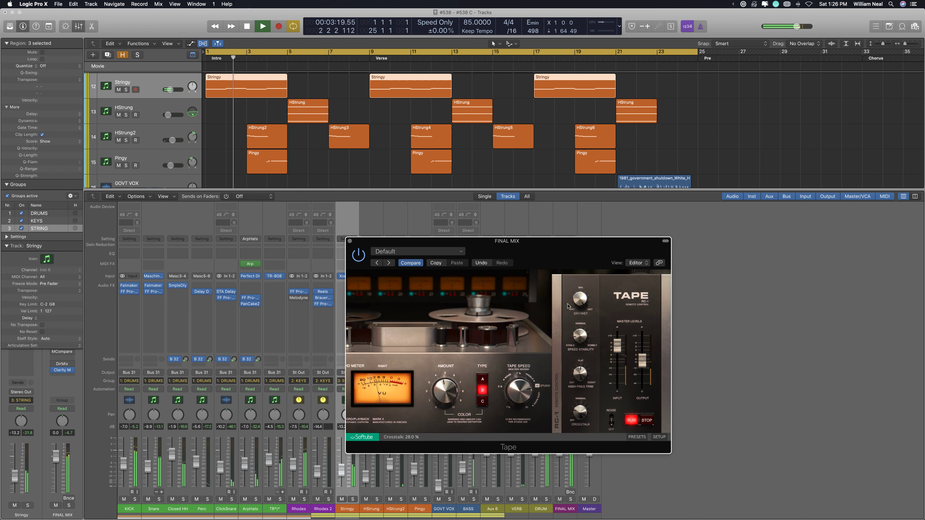
left_click(611, 425)
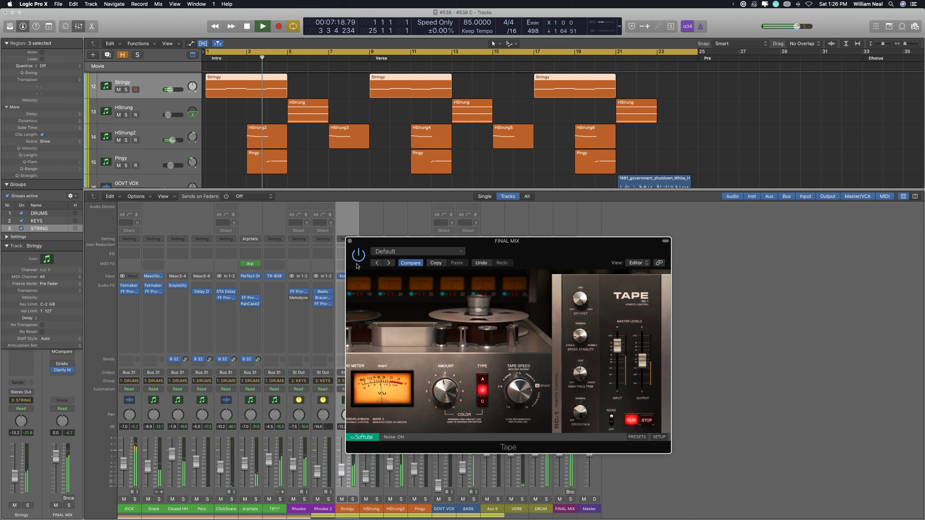
left_click_drag(445, 397, 445, 395)
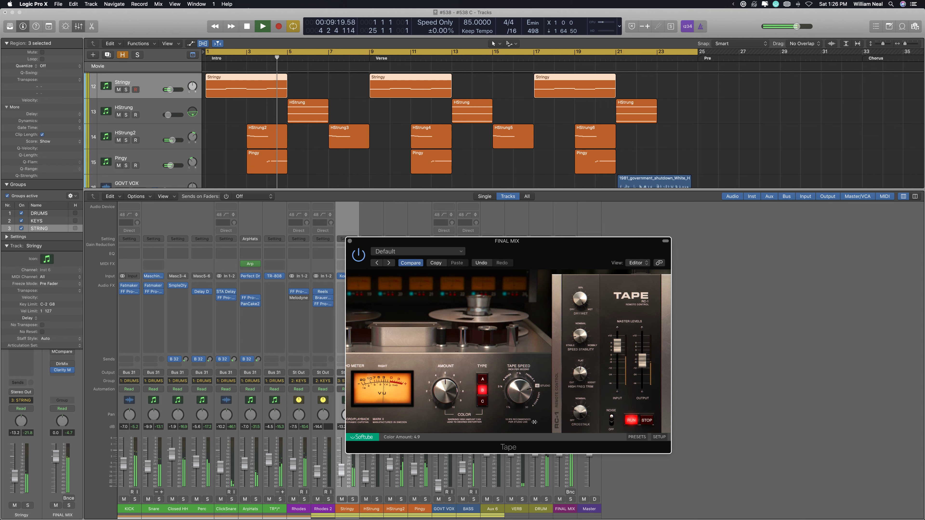
left_click(349, 241)
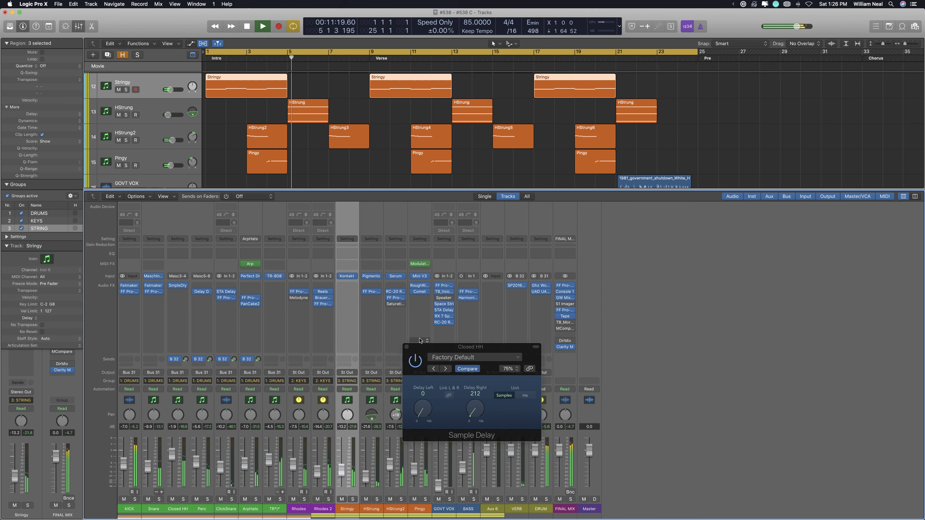
left_click(407, 348)
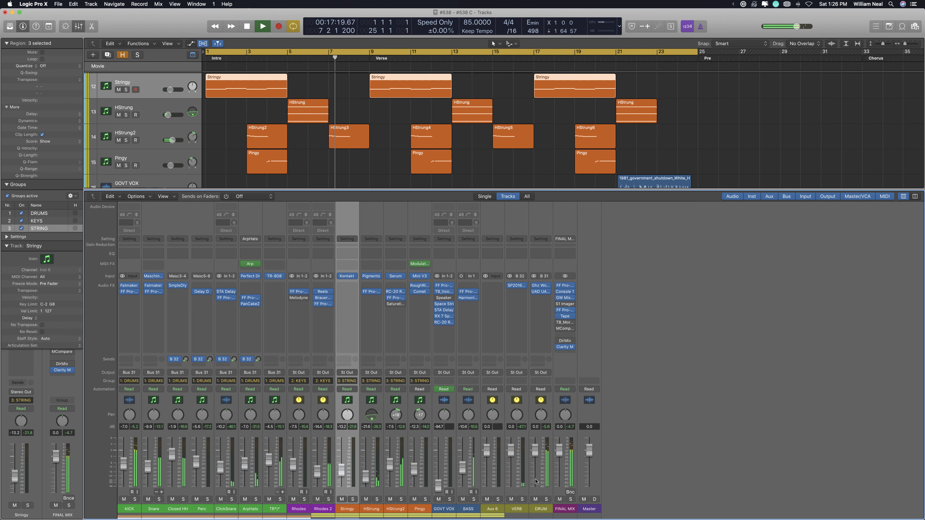
Raise the STRING group slightly until Stringy reaches about -12.7 dB and HStrung2 about -7.0 dB
left_click(399, 509)
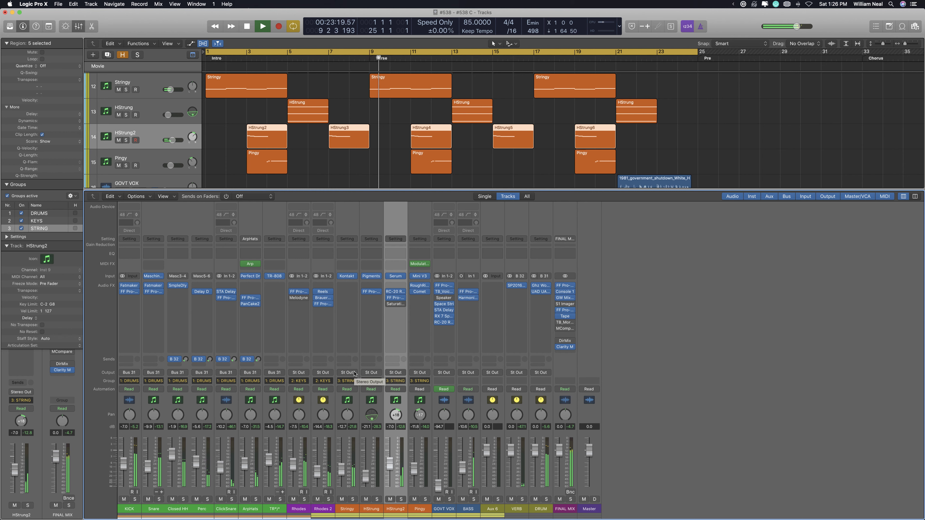
left_click(348, 510)
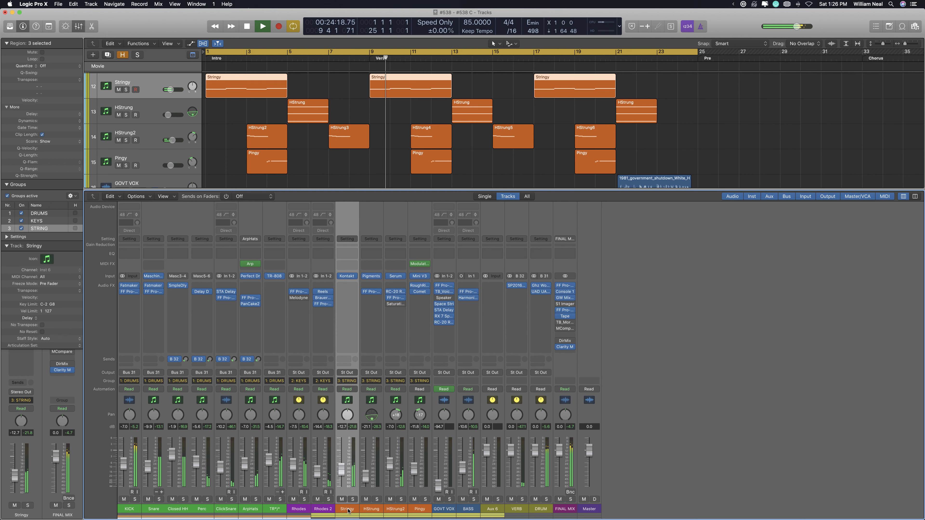
Route the outputs of both Rhodes and Rhodes 2 to Bus 30
left_click(296, 510)
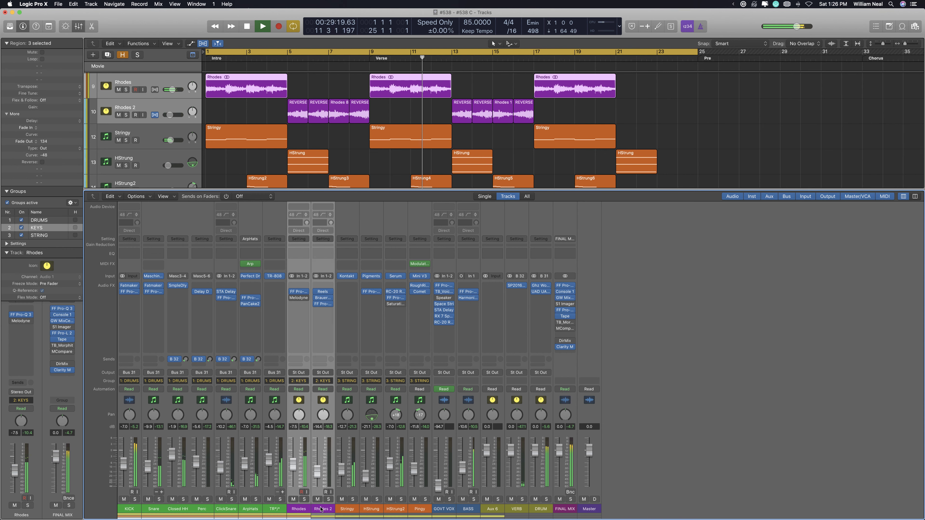
left_click(323, 372)
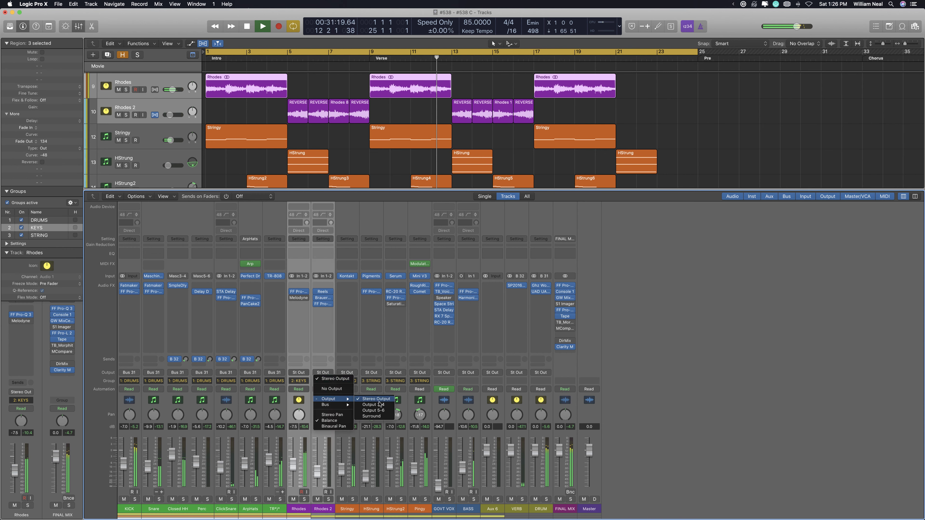
mouse_move(335, 405)
left_click(368, 457)
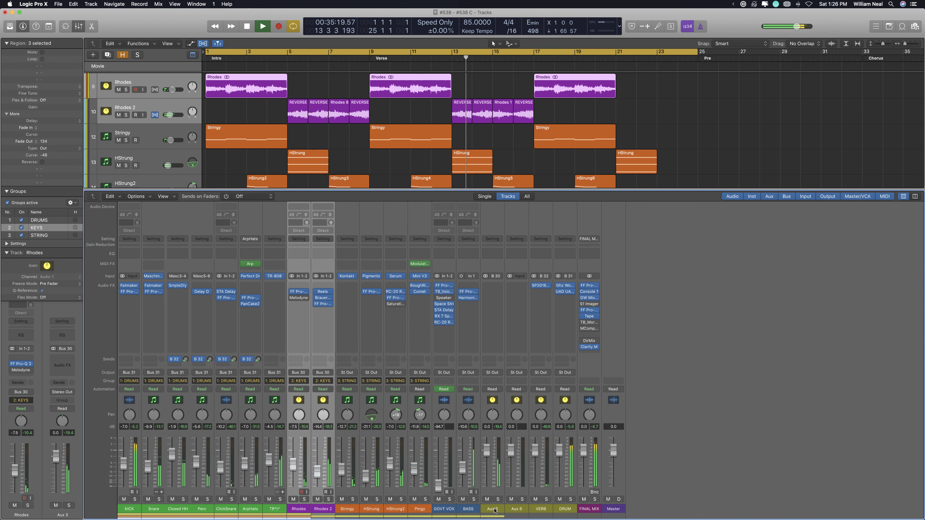
Rename the aux channel fed by Bus 30 as KEYS
double_click(493, 509)
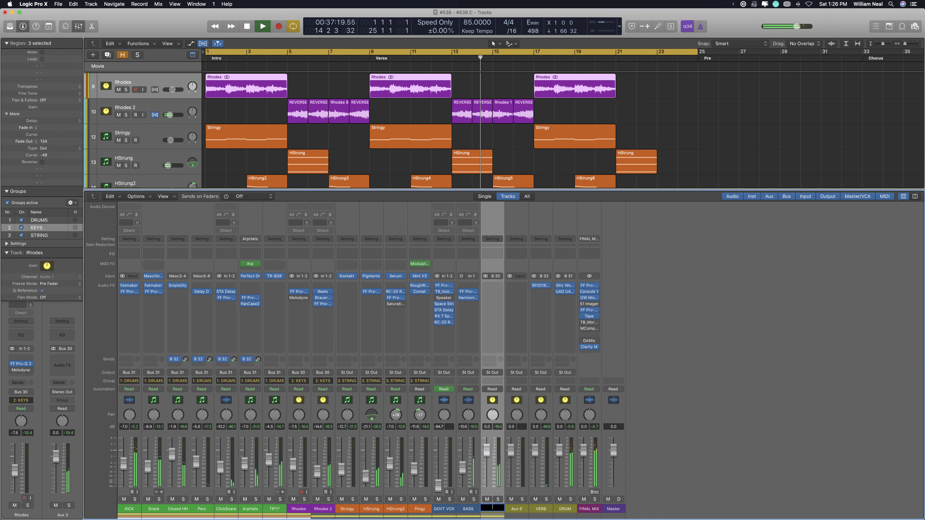
type("KEYS")
key("Return")
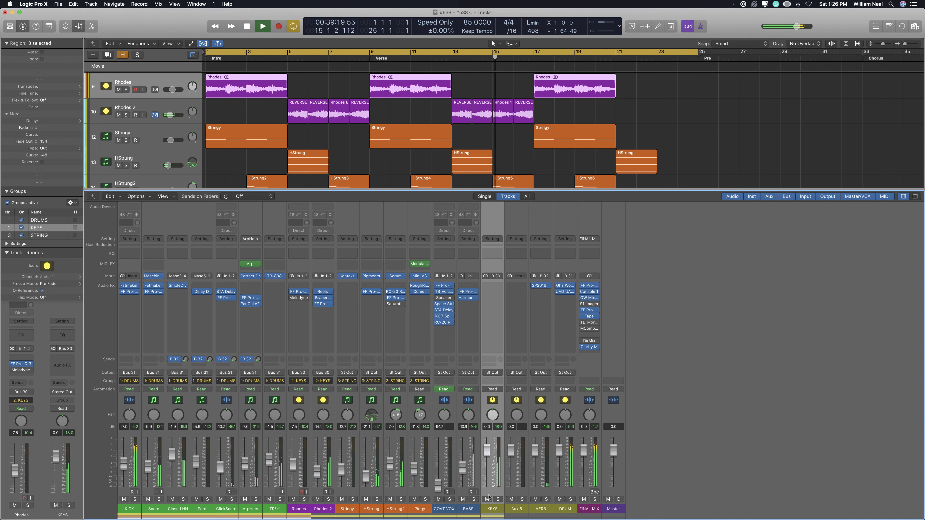
Solo KEYS with a copy of Rhodes 2's Reels on it, bypass the Rhodes 2 instance, and open the KEYS copy during playback
left_click(498, 500)
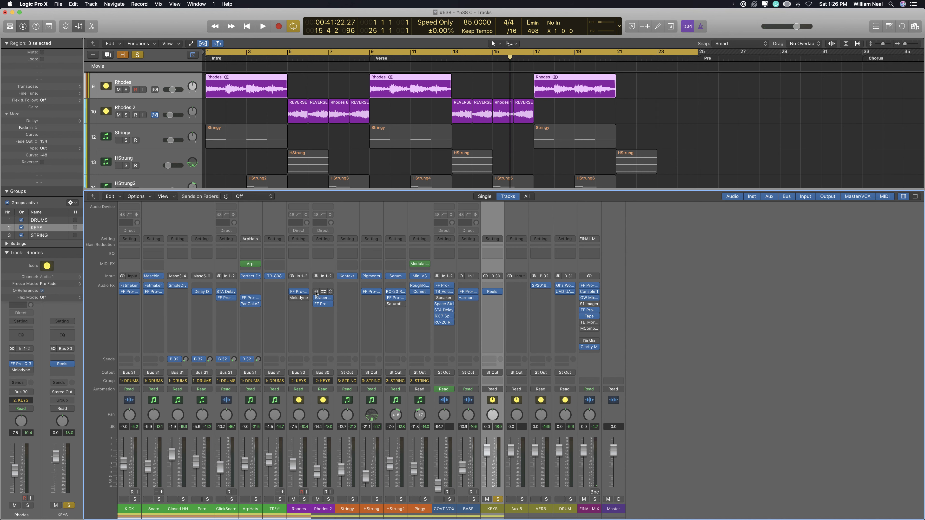
key("Return")
key("space")
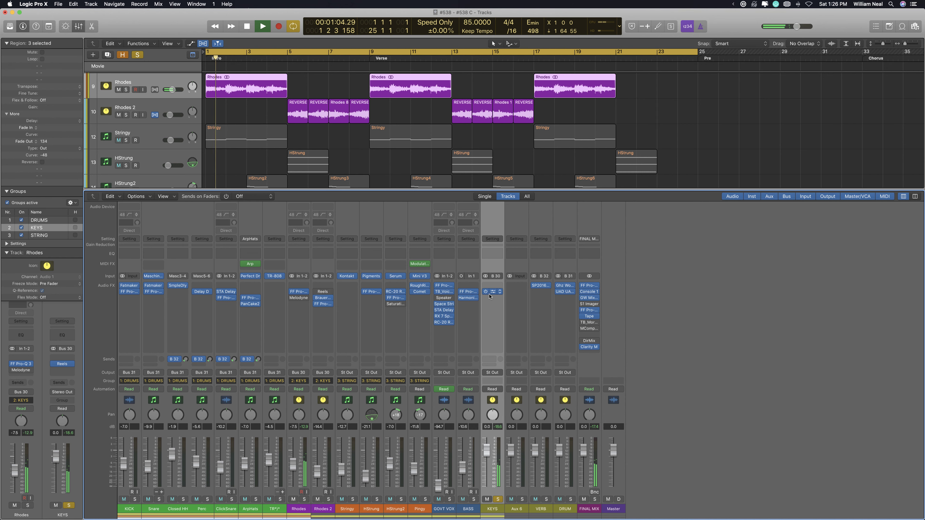
left_click_drag(217, 36, 474, 192)
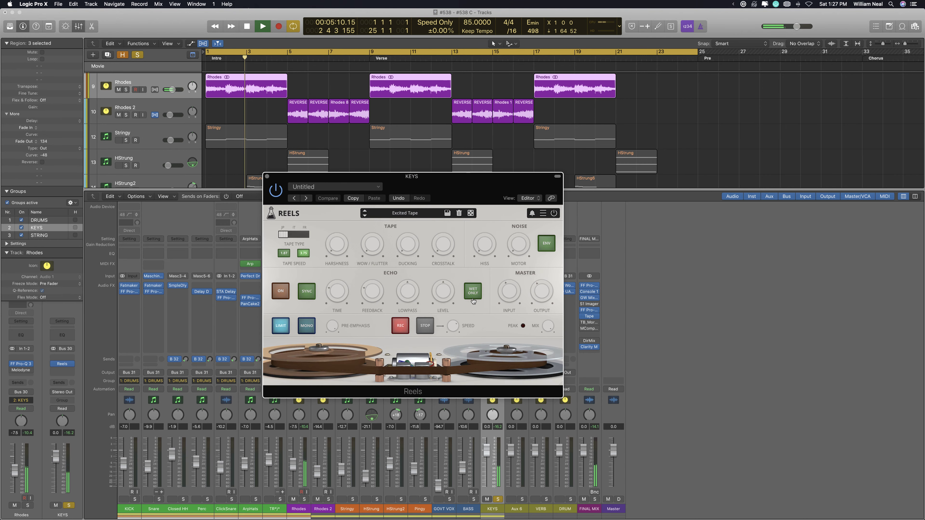
On the KEYS channel's Reels, set Wow/Flutter to 0% and Motor to 1%, adjust Hiss, and lower Mix to 16%
left_click(515, 242)
left_click_drag(515, 243, 515, 241)
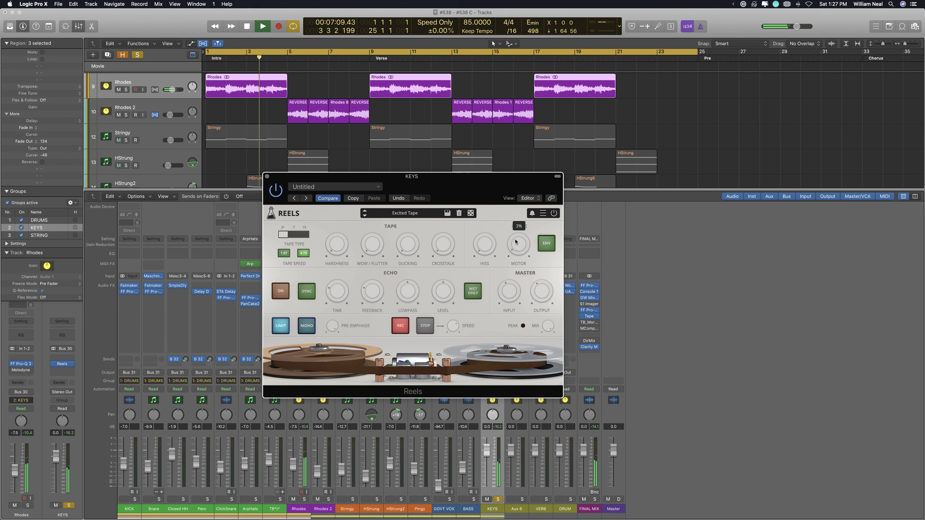
left_click(371, 248)
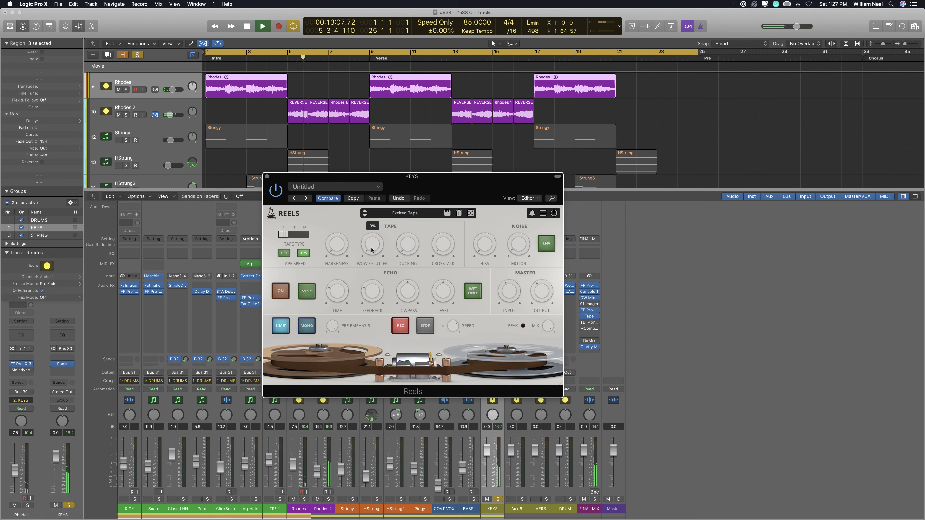
left_click(510, 244)
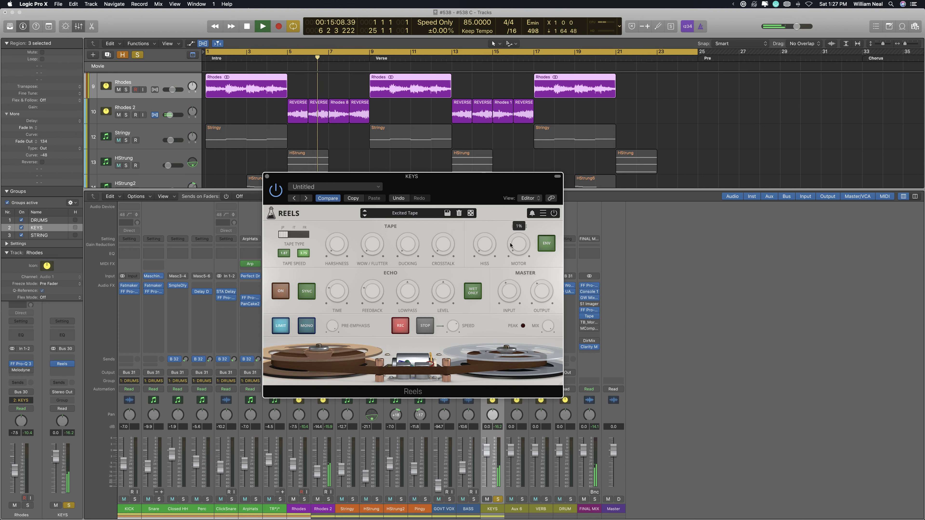
left_click_drag(484, 246, 484, 243)
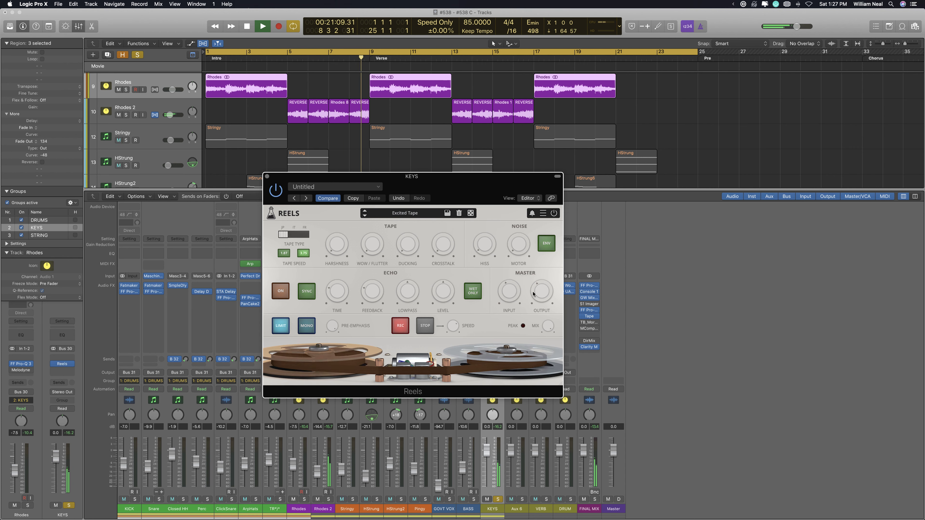
left_click_drag(544, 326, 543, 351)
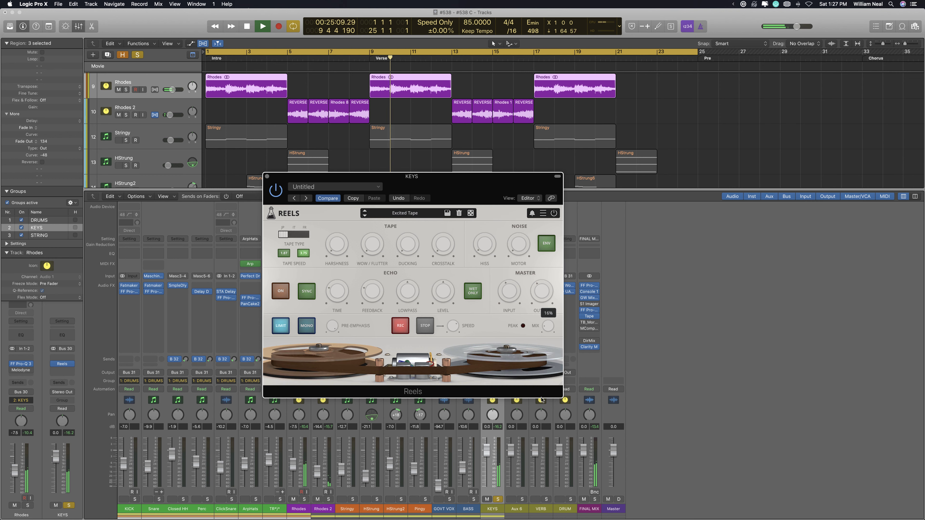
Re-enable Reels on Rhodes 2 and reduce the KEYS channel's Reels Mix to 13%
left_click_drag(317, 176, 478, 190)
left_click(315, 292)
left_click(429, 190)
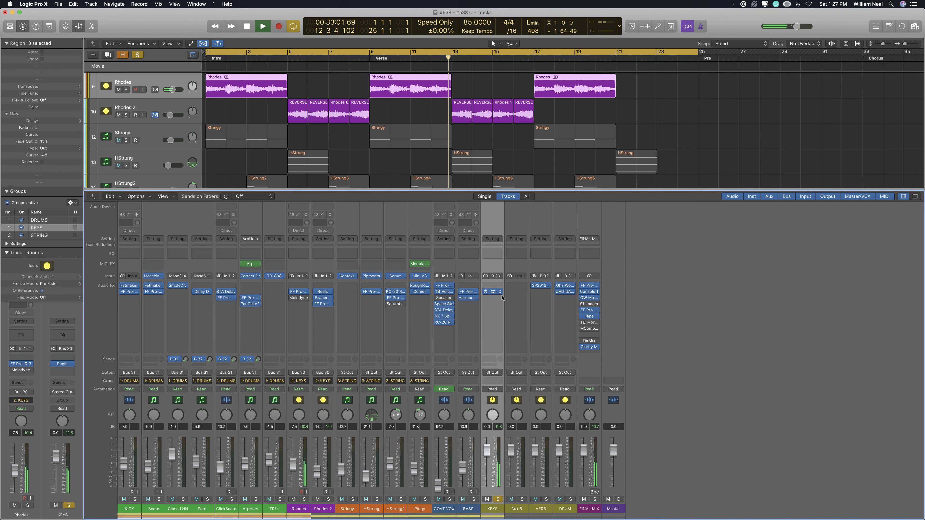
left_click(493, 291)
left_click_drag(710, 340, 708, 342)
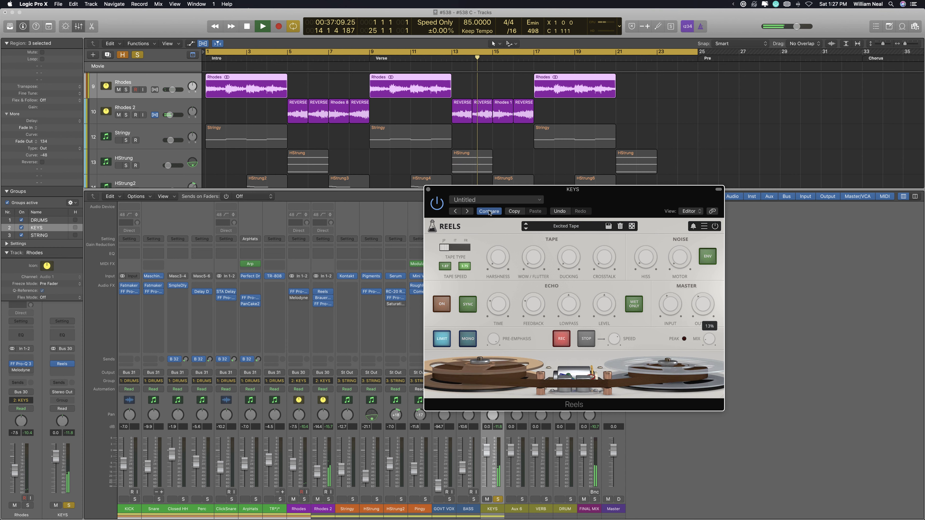
left_click(428, 189)
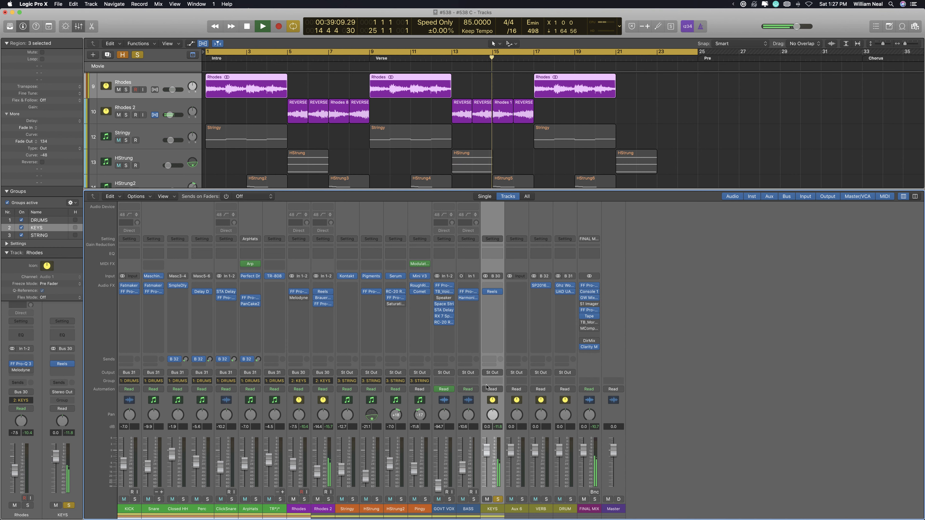
Bypass Reels on Rhodes 2, replay the keys from an earlier point, and unsolo the KEYS channel
left_click(498, 499)
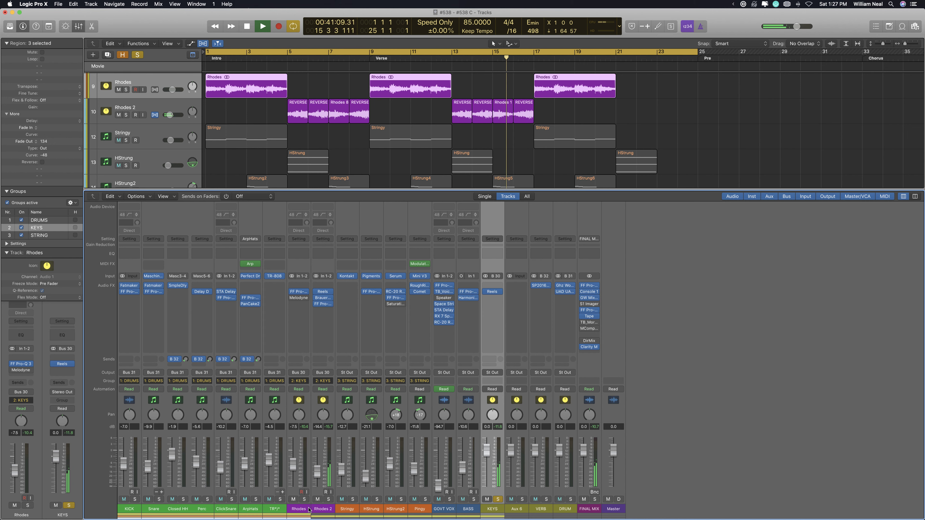
left_click(326, 509)
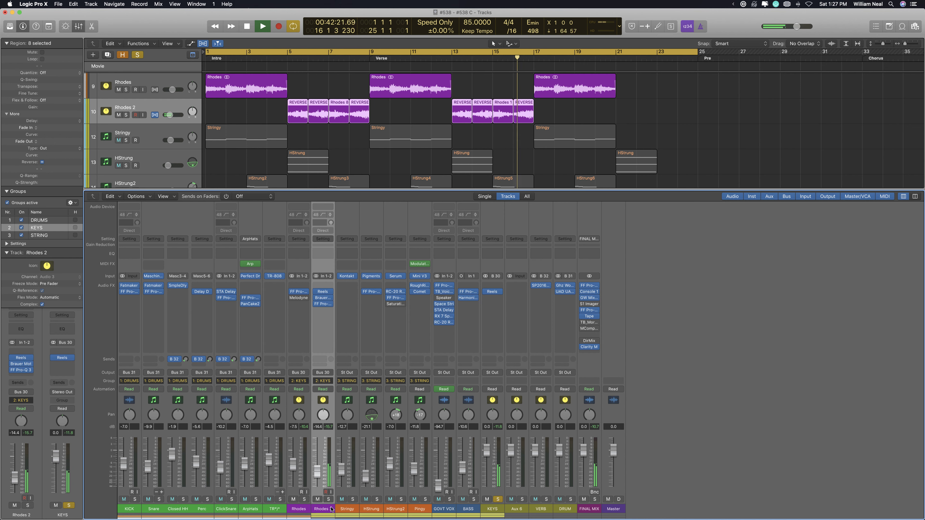
left_click(499, 510)
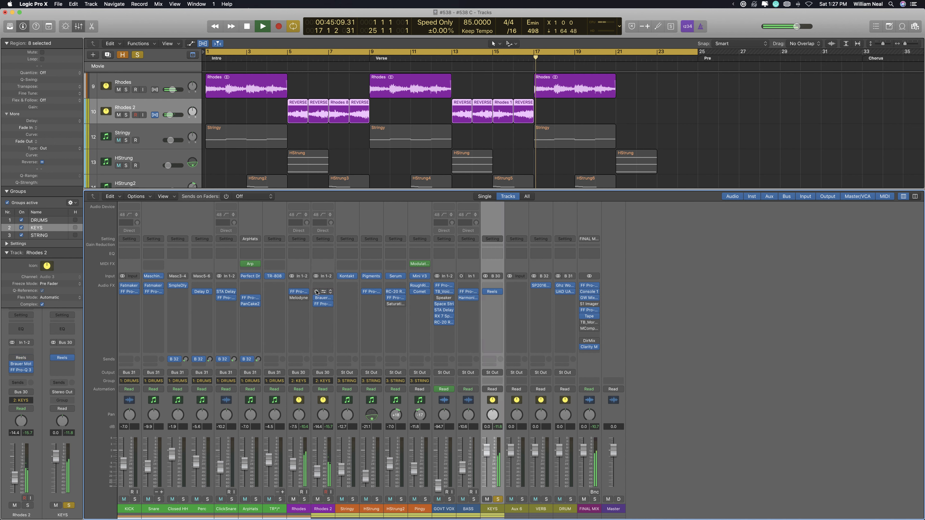
key("shift+Return")
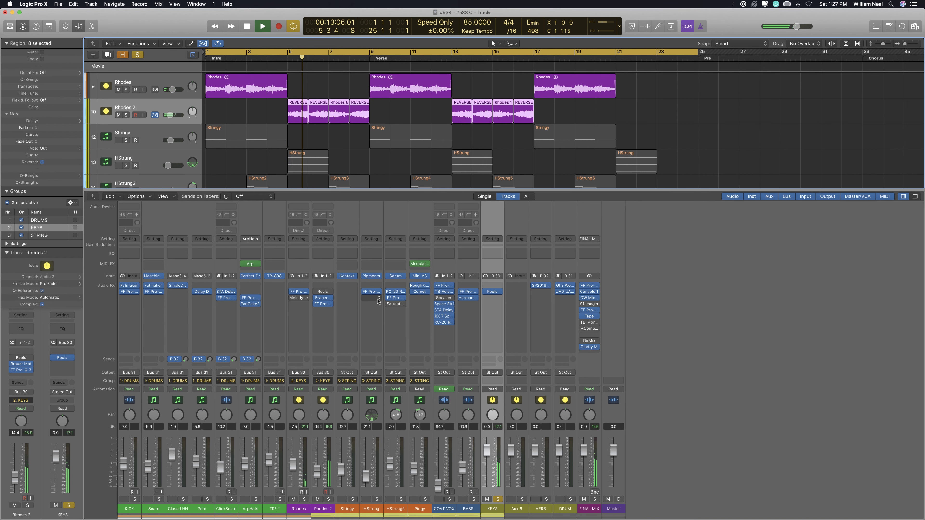
left_click(497, 499)
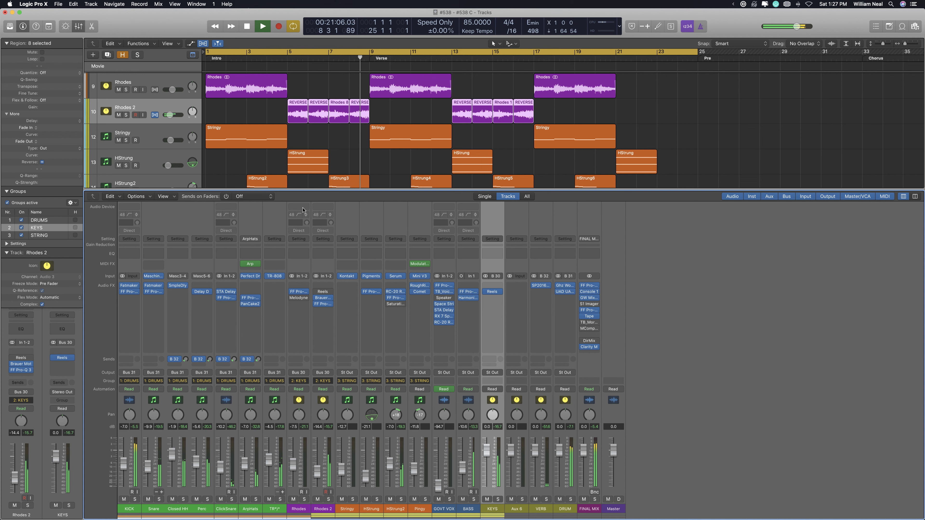
Remove the Reels plug-in from the Rhodes 2 channel
left_click(180, 108)
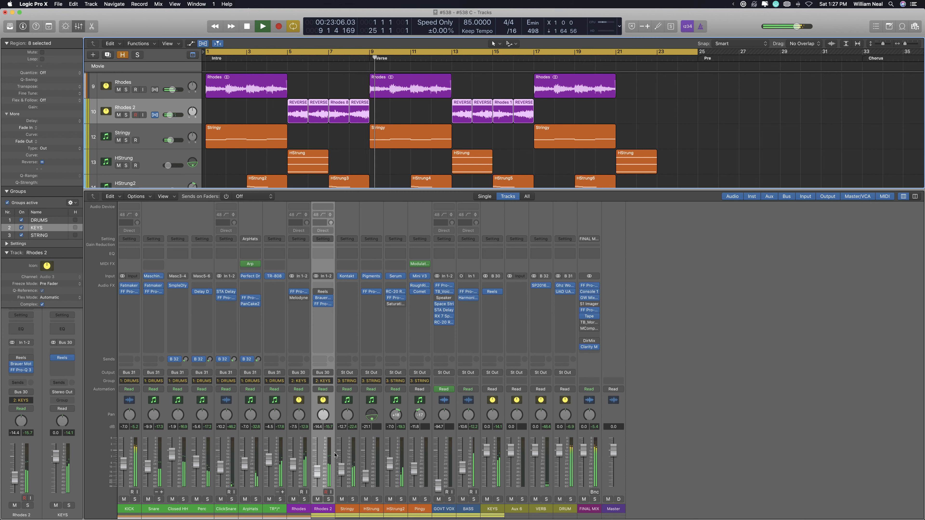
left_click(330, 293)
left_click(365, 308)
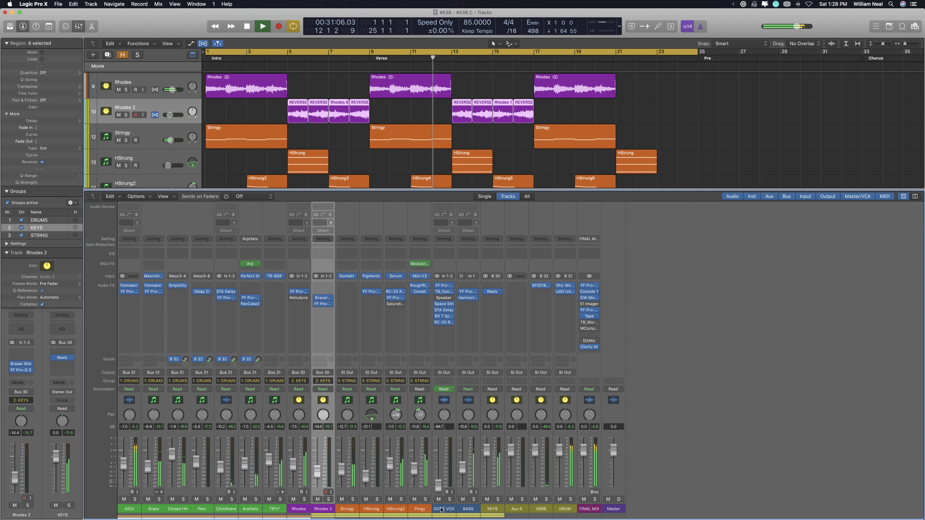
Solo the HStrung2 channel, open its RC-20 Retro Color plug-in and play the song from bar 3
left_click(396, 509)
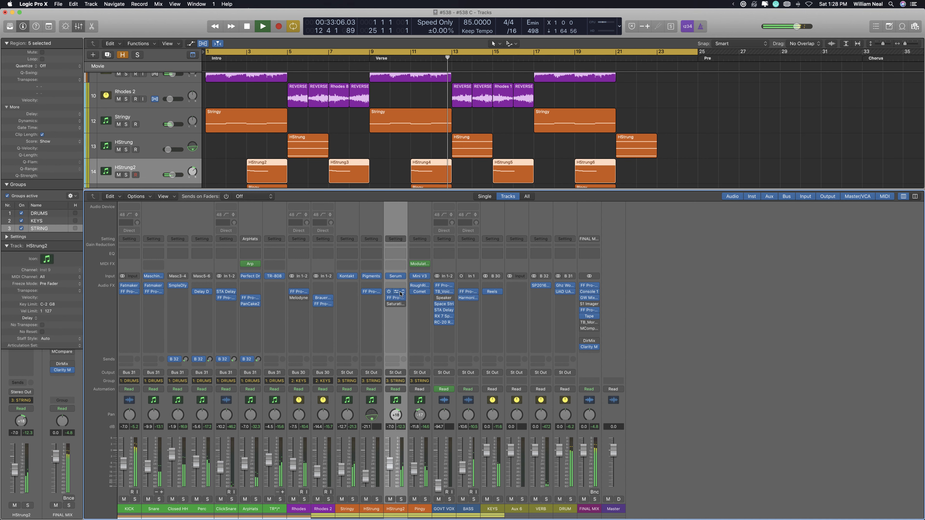
left_click(401, 500)
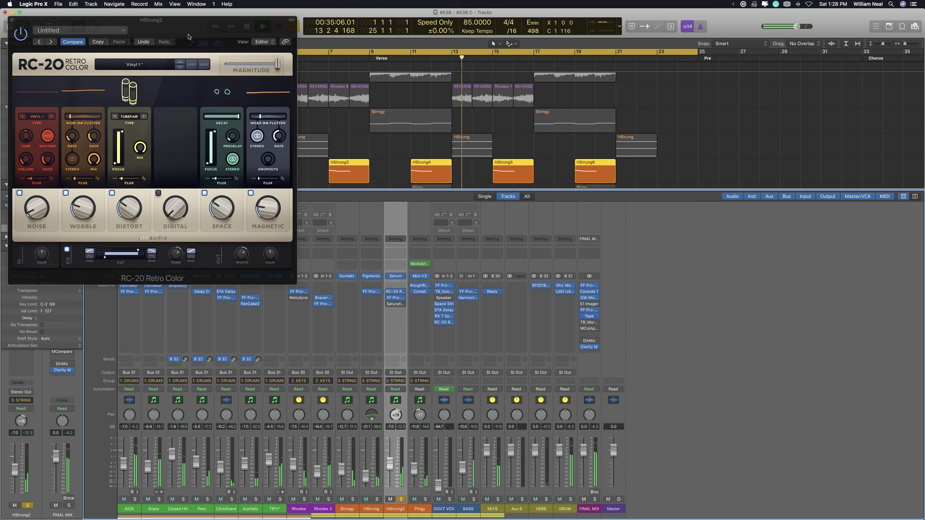
left_click_drag(188, 35, 617, 186)
scroll(522, 166, "down", 4)
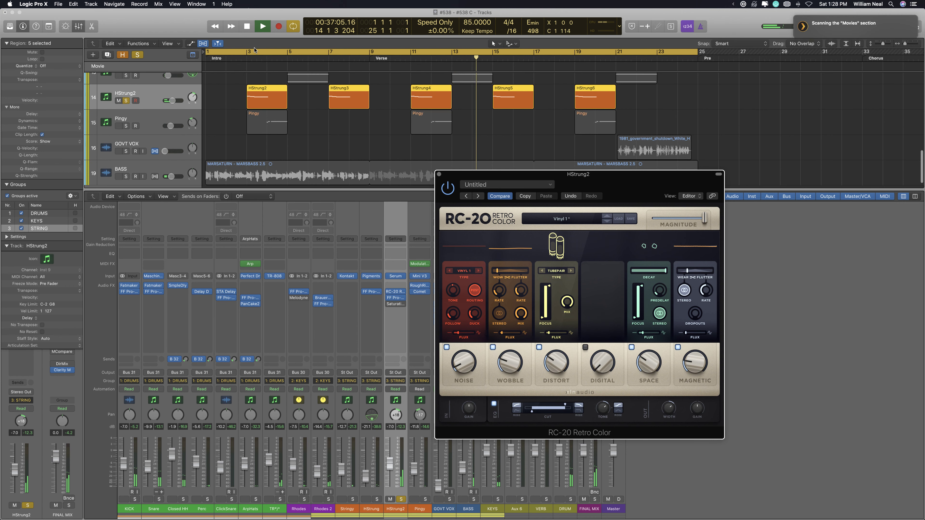
left_click(248, 58)
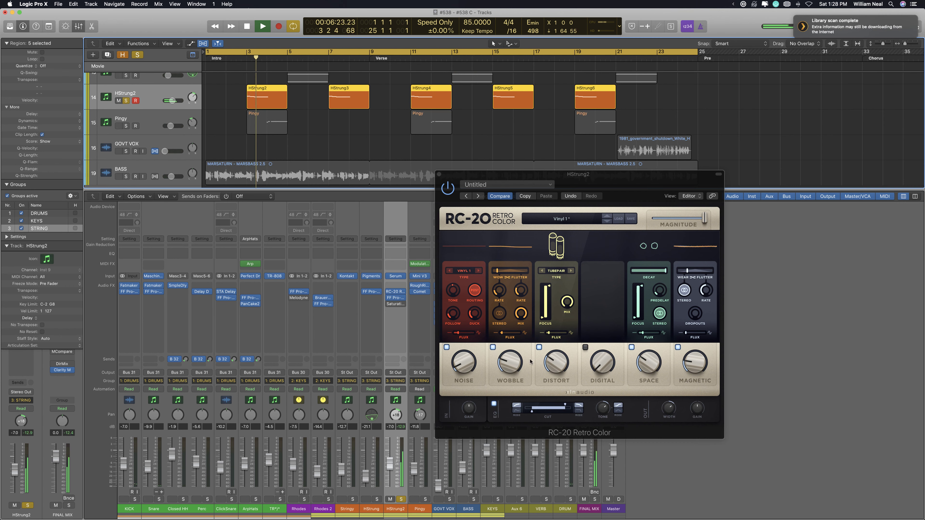
In HStrung2's RC-20 Retro Color, lower the Wobble amount and reduce Space to 20%
left_click_drag(507, 359, 508, 367)
left_click_drag(647, 358, 646, 363)
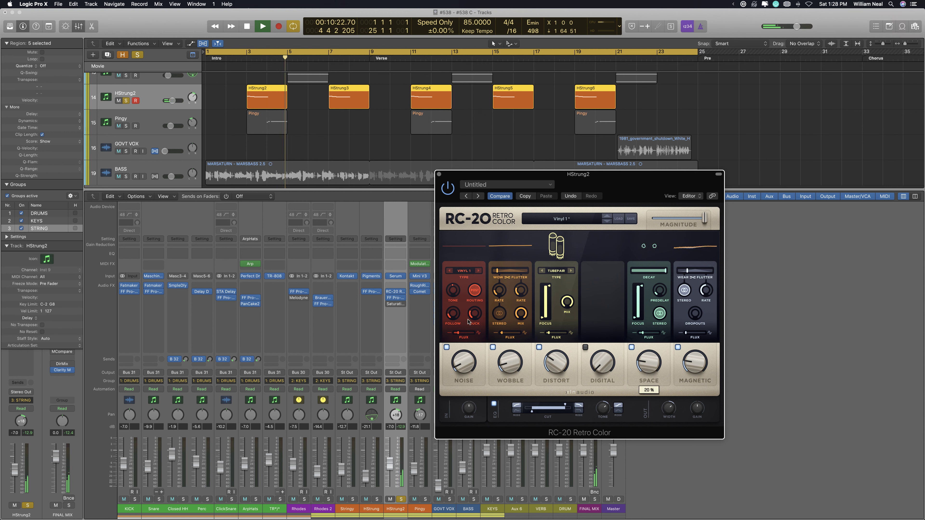
mouse_move(458, 364)
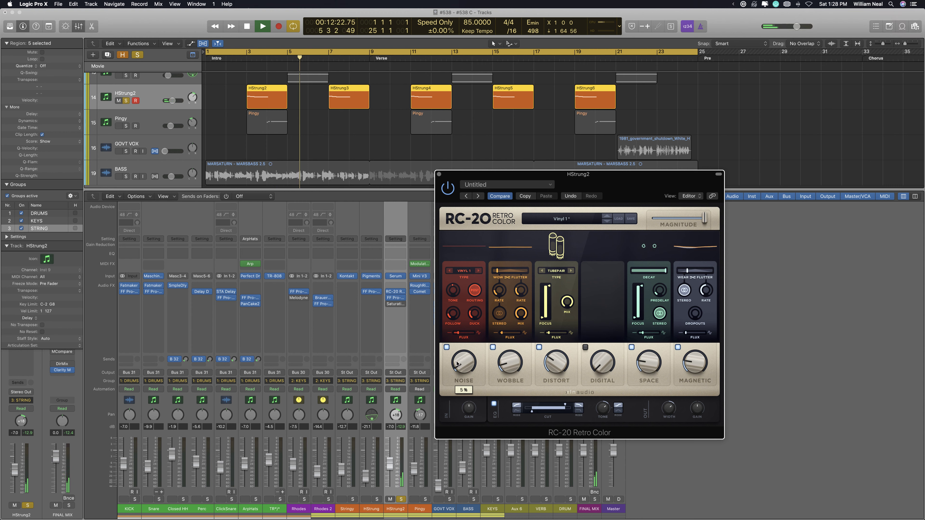
Compare HStrung2's RC-20 with and without the Noise module, leave Noise off, close the plug-in and unsolo the channel
left_click(447, 348)
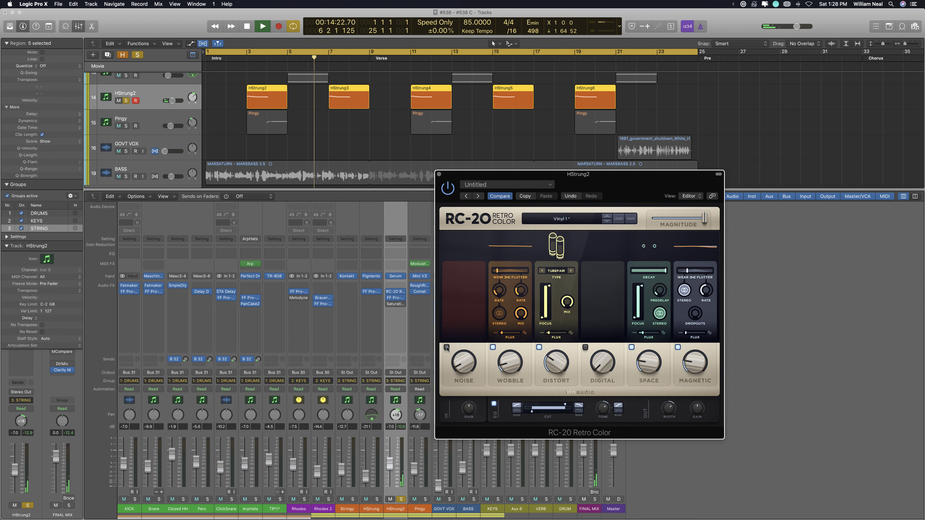
left_click(447, 348)
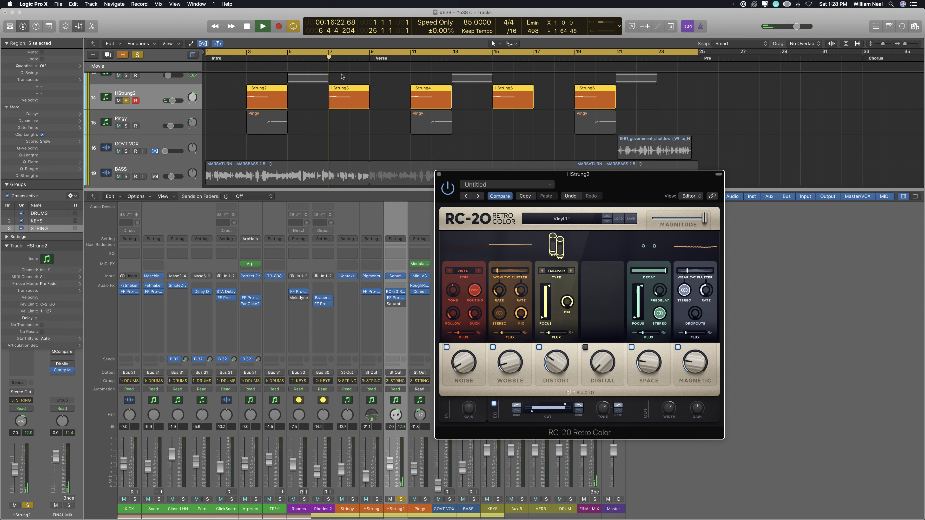
left_click(446, 348)
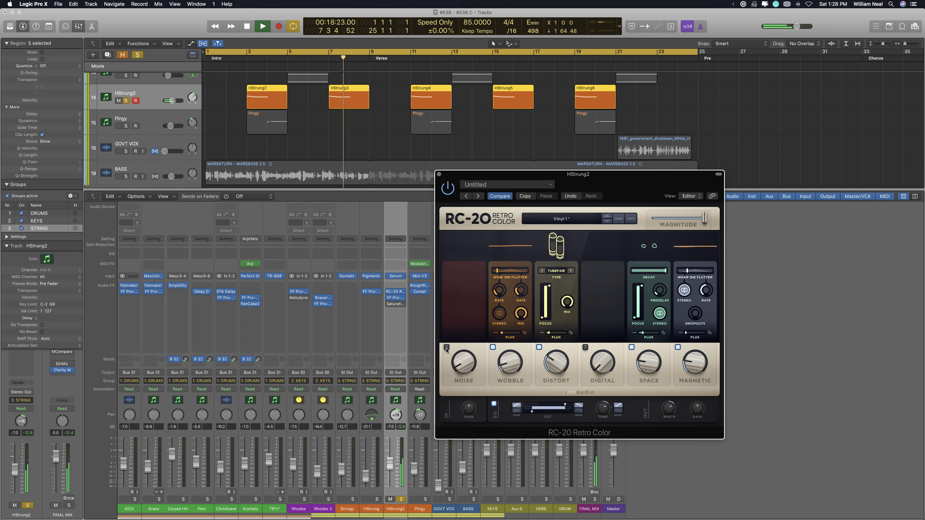
left_click(446, 348)
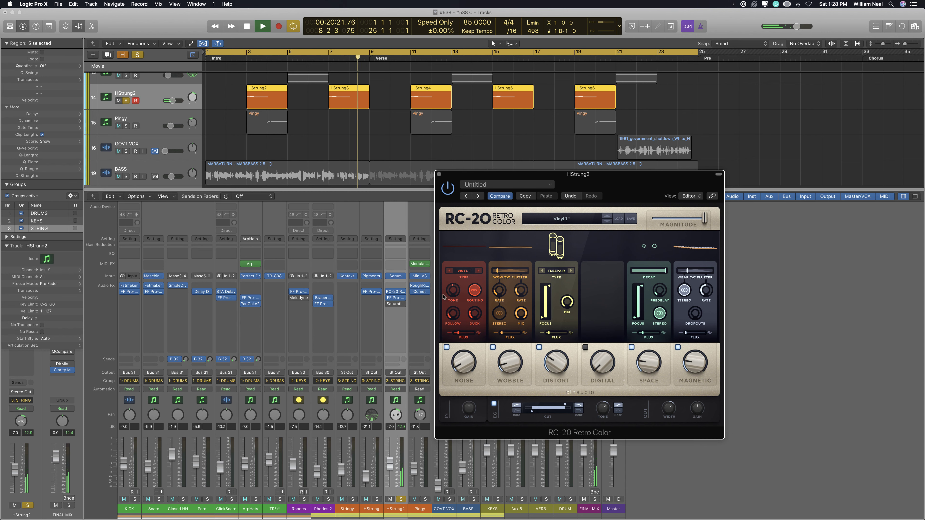
left_click(446, 348)
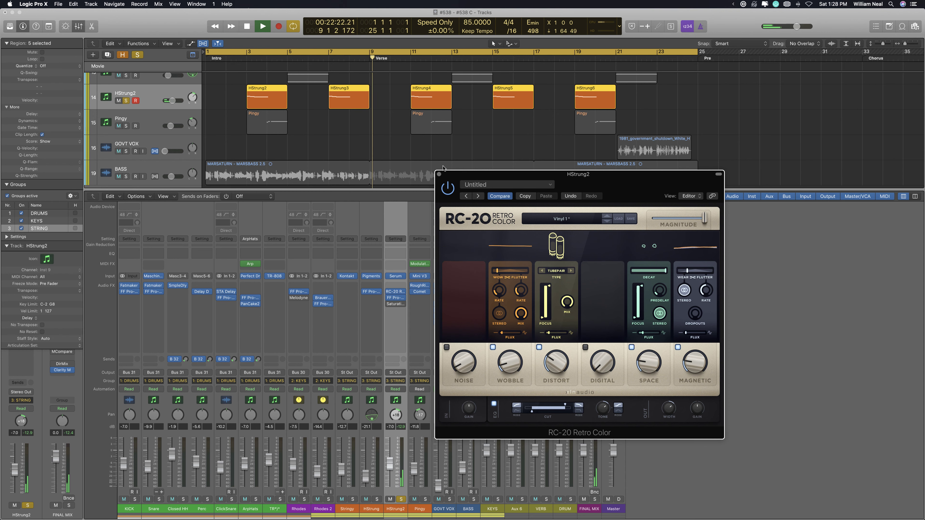
left_click(439, 174)
key("s")
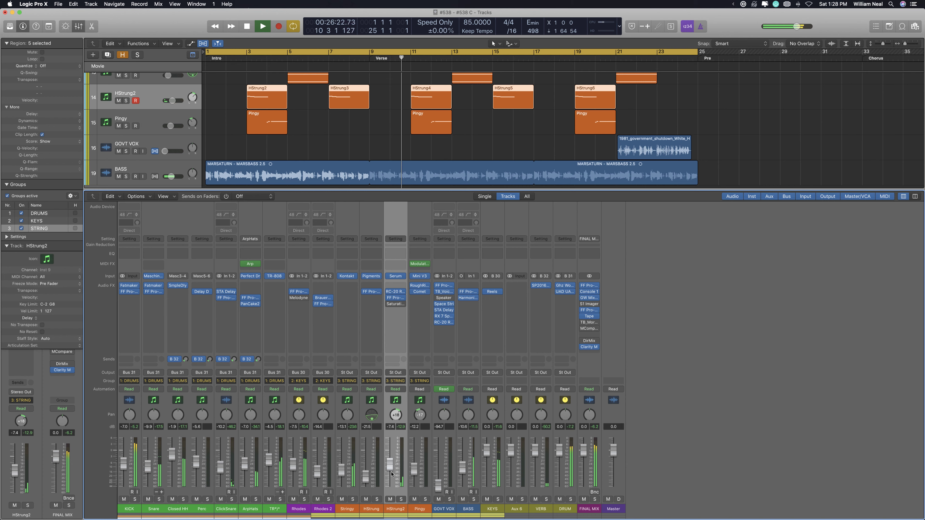
Raise the KEYS group faders together, bringing Rhodes 2 to -12.4 dB and Rhodes to -5.5 dB
left_click(309, 496)
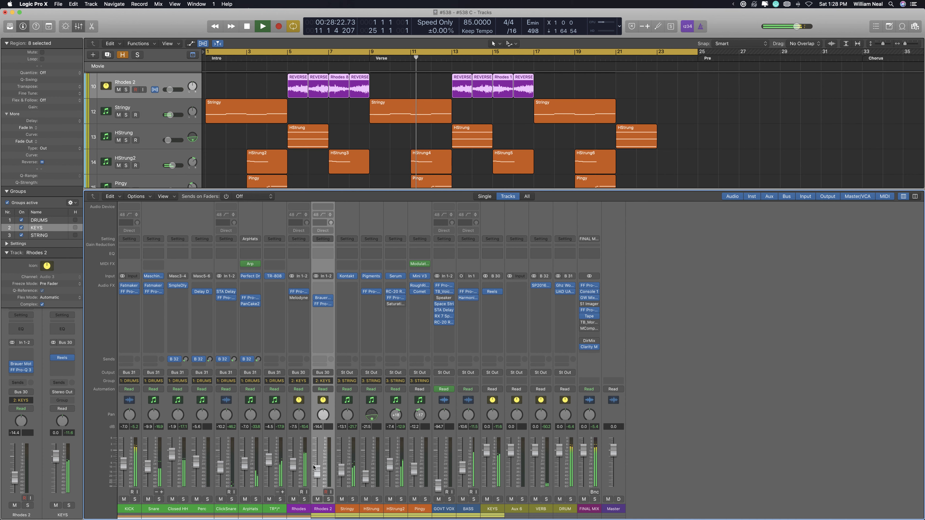
left_click_drag(313, 468, 313, 466)
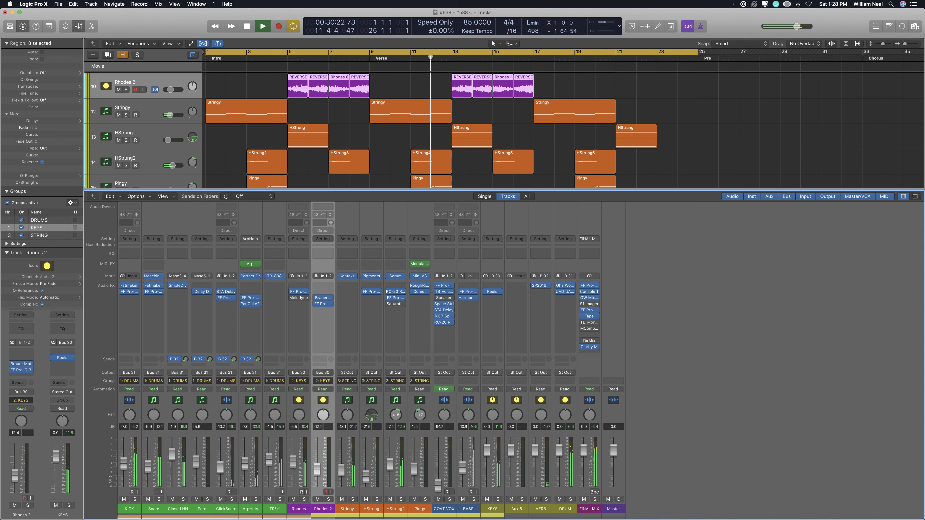
Remove the unused plug-ins: Melodyne from Rhodes, Saturation Knob from HStrung2 and Speaker from GOVT VOX
left_click(306, 298)
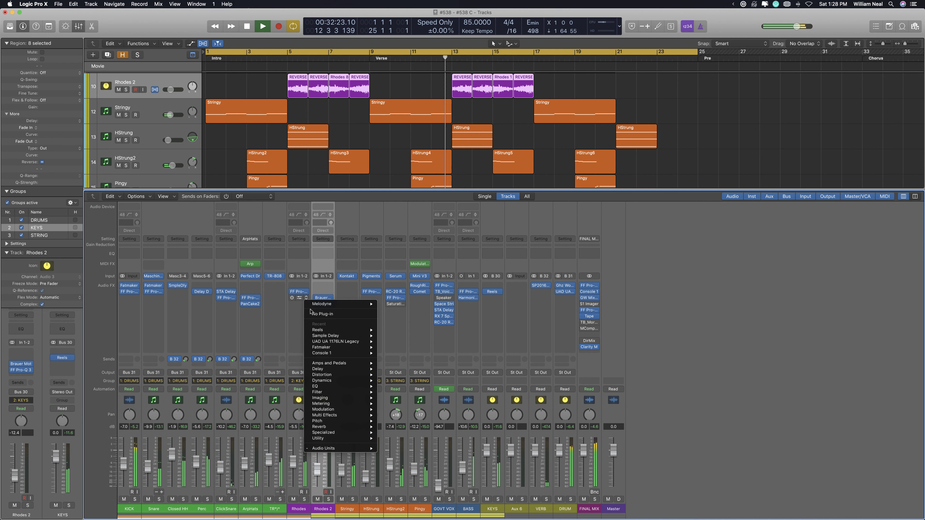
left_click(310, 315)
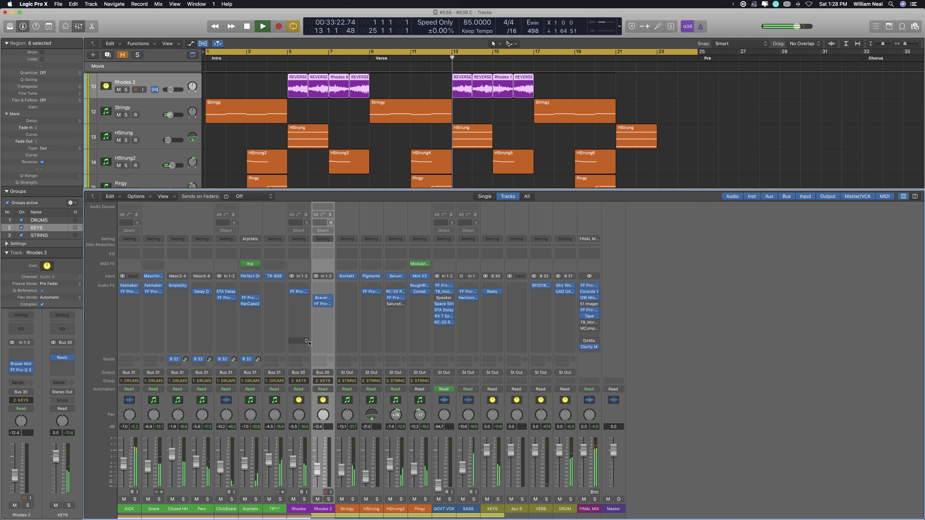
left_click(403, 304)
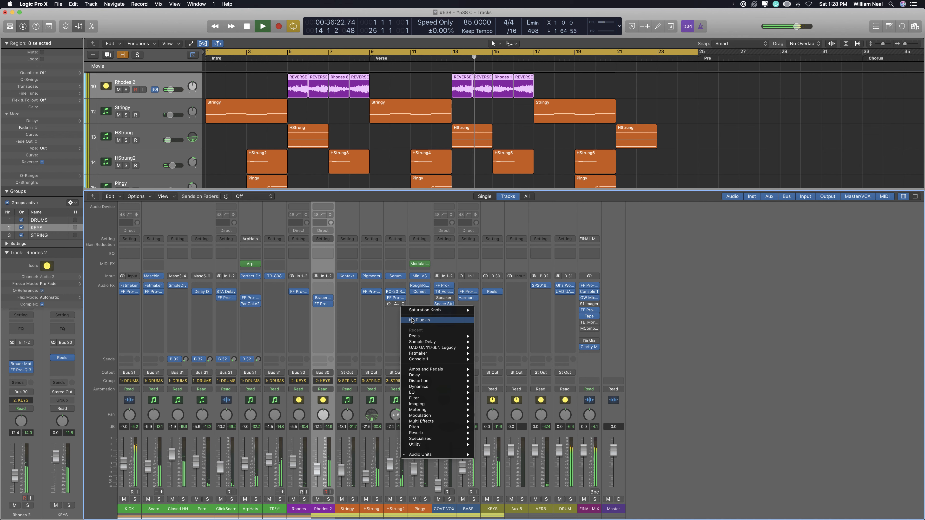
left_click(412, 320)
left_click(450, 297)
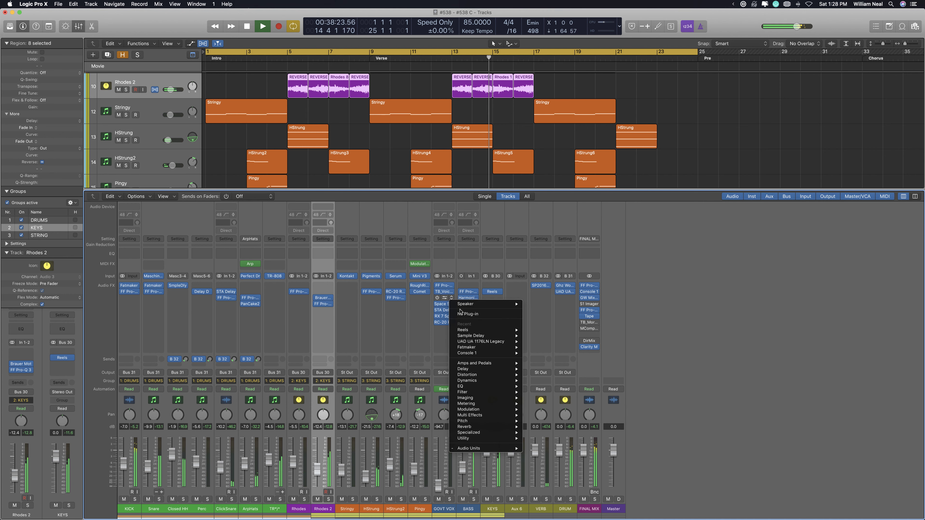
left_click(455, 313)
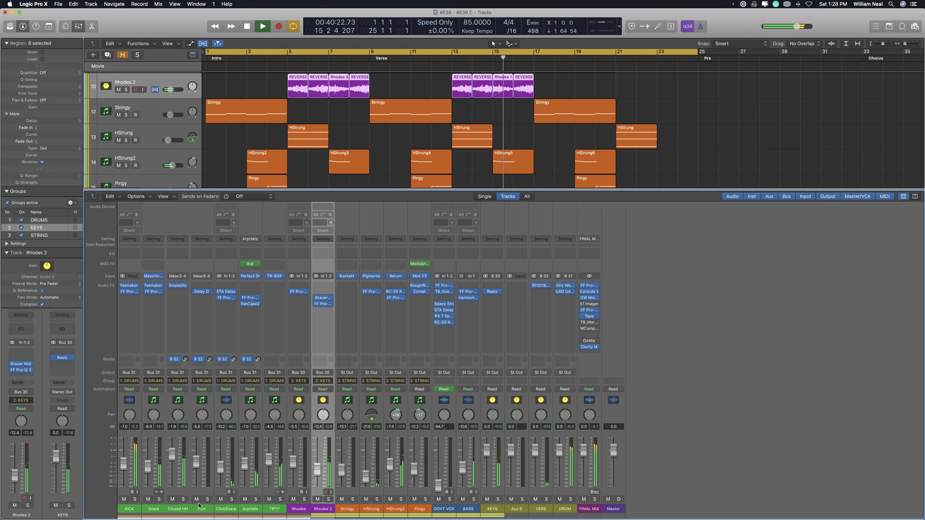
Solo the DRUM bus and set its Wow Control 3 Flutter Amount to 24% and Analog Noise Gain to -89.0 dB
left_click(203, 514)
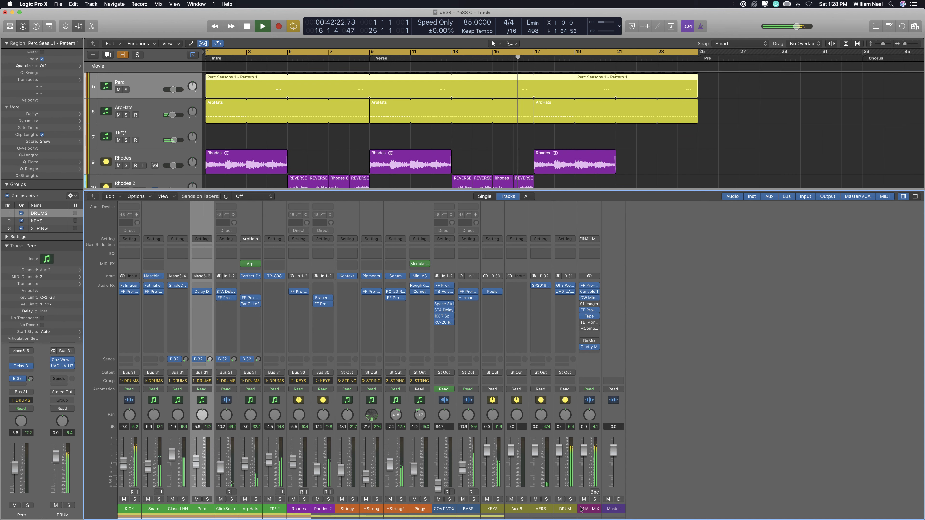
left_click(570, 499)
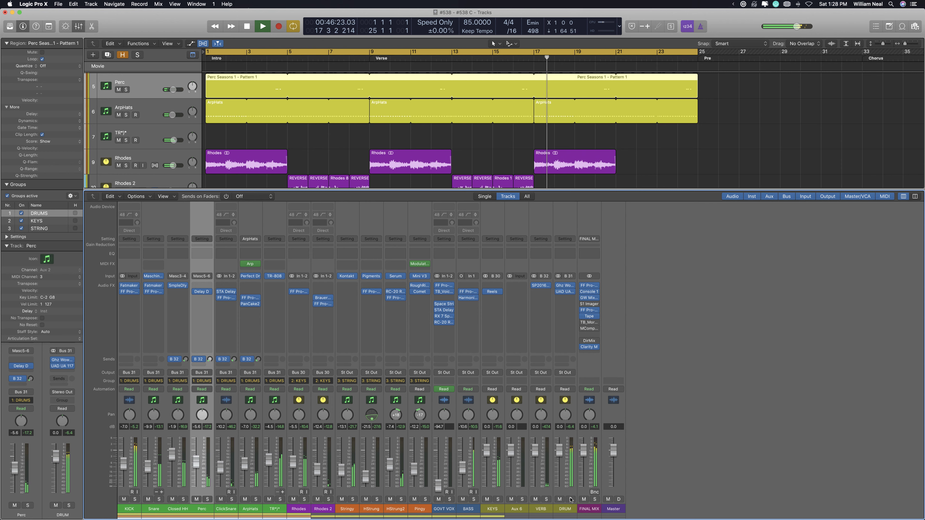
left_click(565, 286)
left_click_drag(213, 27, 501, 266)
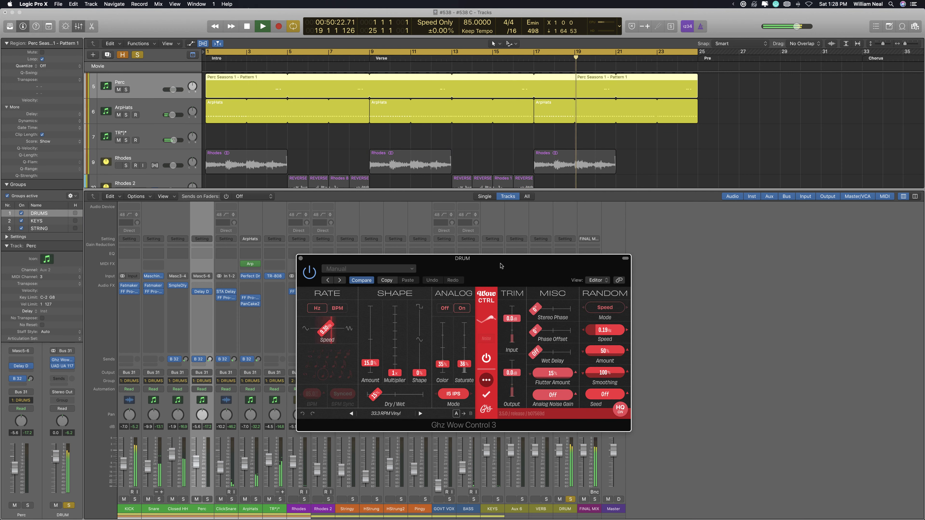
left_click_drag(563, 400, 563, 365)
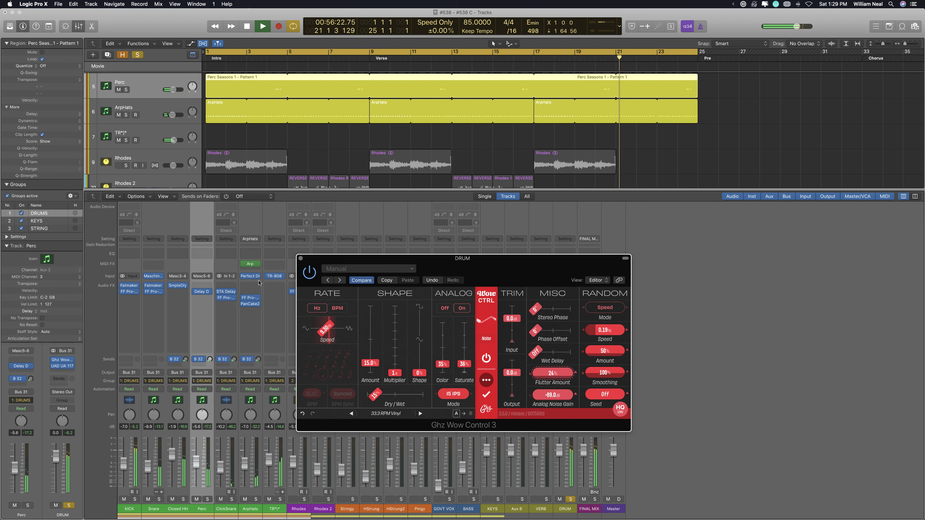
Close Wow Control 3, unsolo the DRUM bus and raise the DRUMS group faders, bringing Perc to -5.2 dB
key("super+w")
left_click(570, 499)
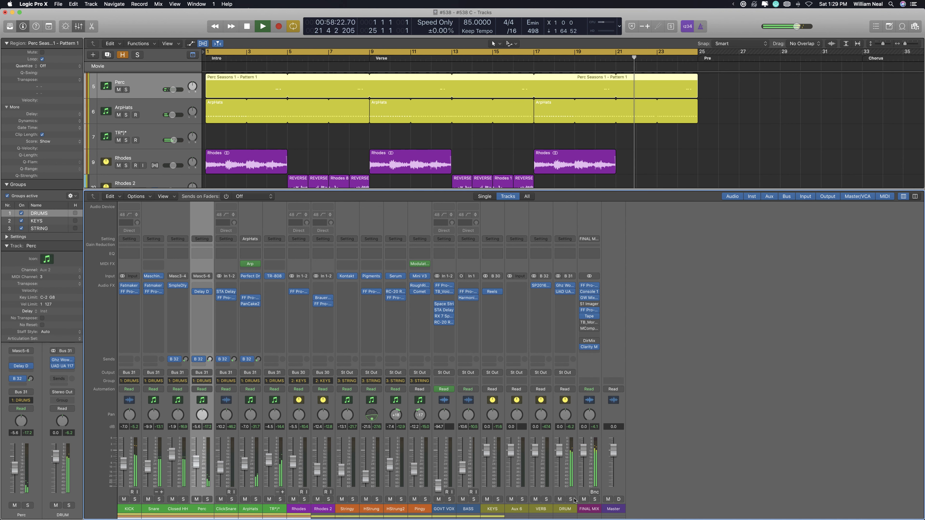
left_click_drag(195, 484, 197, 483)
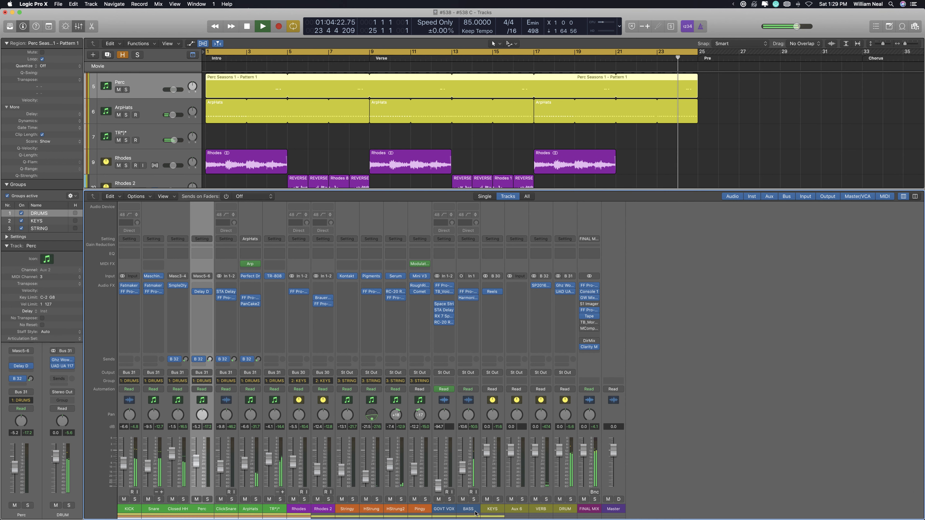
Route the outputs of the Stringy, HStrung, HStrung2 and Pingy channels to Bus 29
left_click(347, 509)
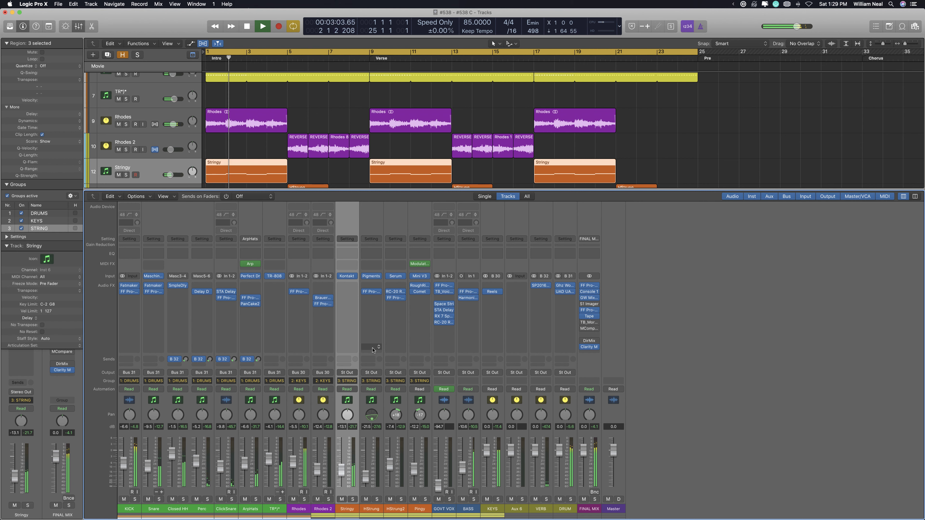
left_click(394, 406)
left_click(397, 372)
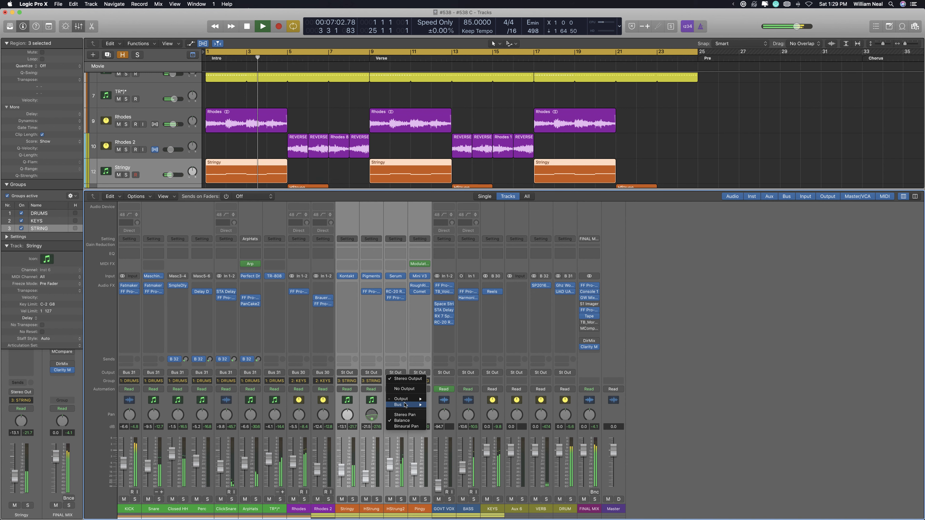
mouse_move(400, 404)
left_click(456, 452)
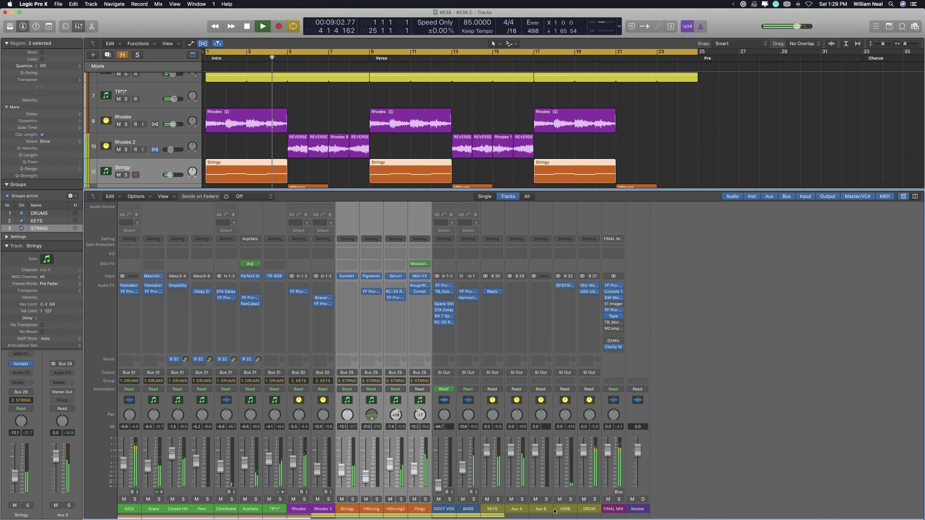
Rename the new Bus 29 aux channel to STRINGS
double_click(514, 509)
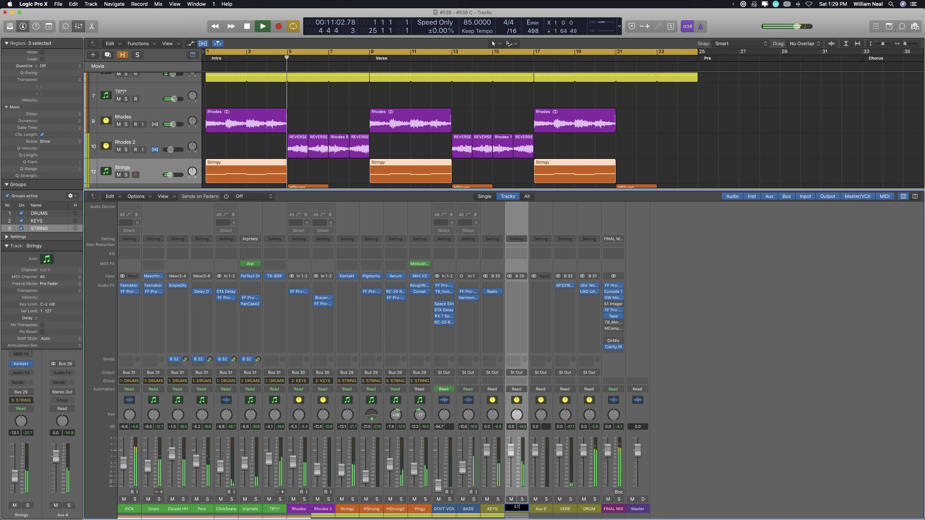
type("STRINGS")
key("Return")
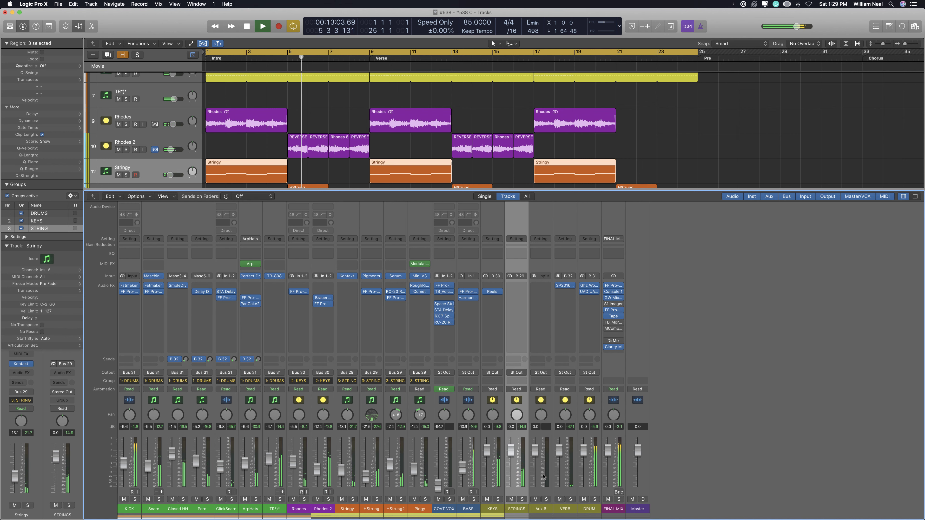
Solo STRINGS, copy HStrung2's RC-20 Retro Color onto it, bypass the original and play from the song's start
left_click(522, 499)
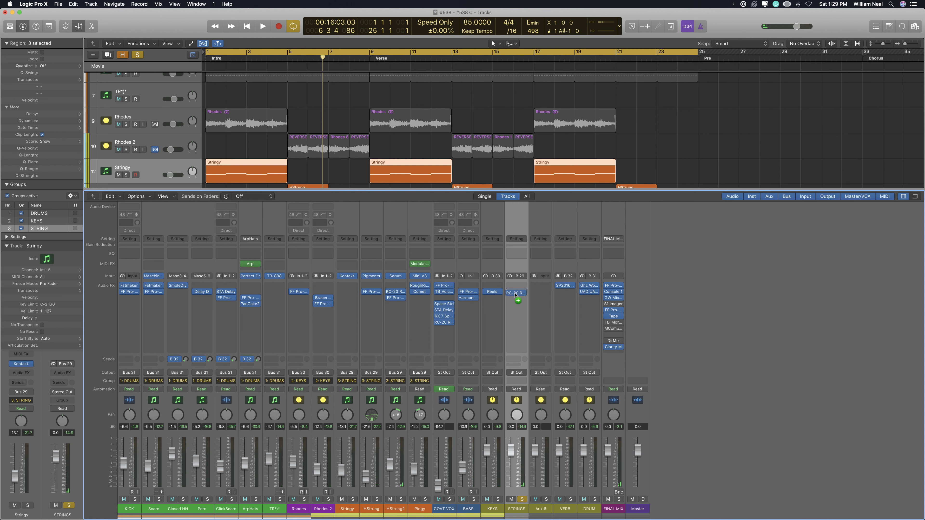
left_click_drag(515, 293, 509, 296)
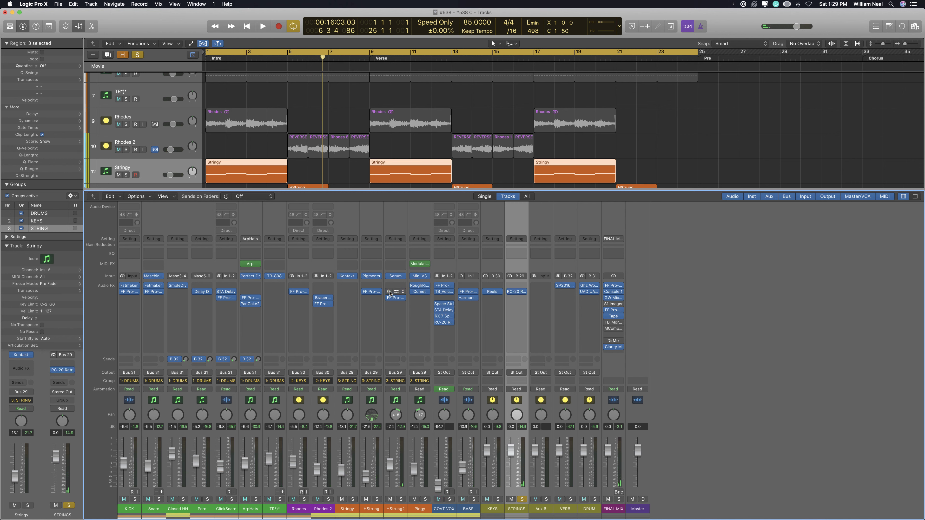
key("space")
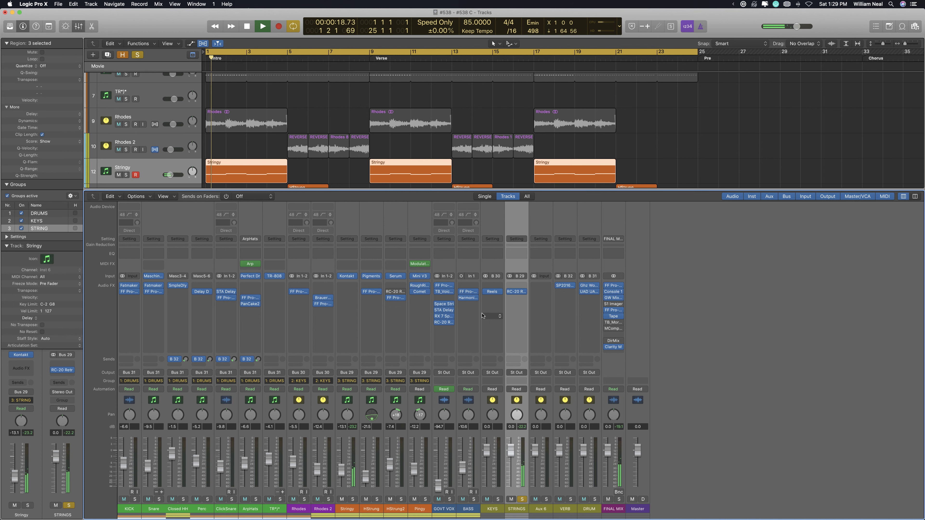
Open RC-20 Retro Color on the STRINGS channel and lower Distort to 12%
left_click(517, 292)
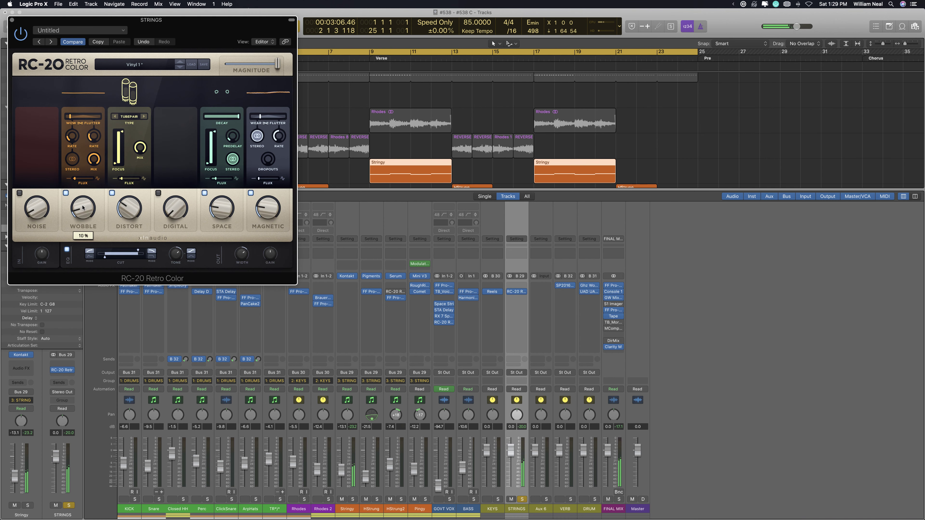
left_click_drag(138, 202, 131, 213)
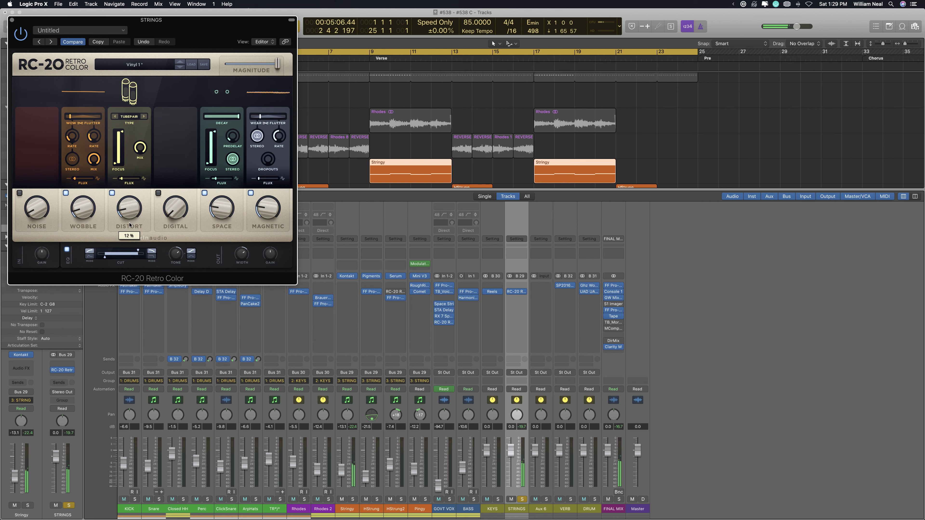
In the STRINGS channel's RC-20 Retro Color, set Magnetic to 7% and enable Noise, and unsolo the channel
left_click_drag(215, 211, 263, 218)
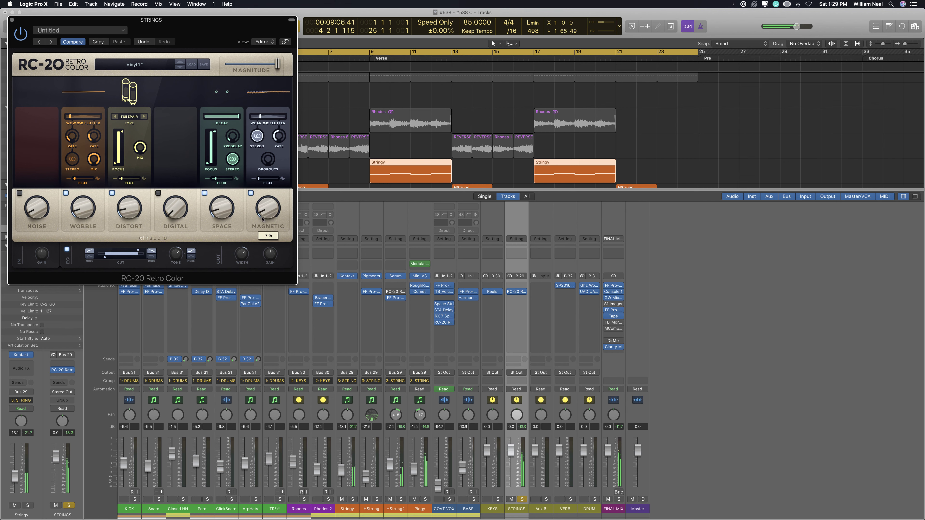
left_click(20, 193)
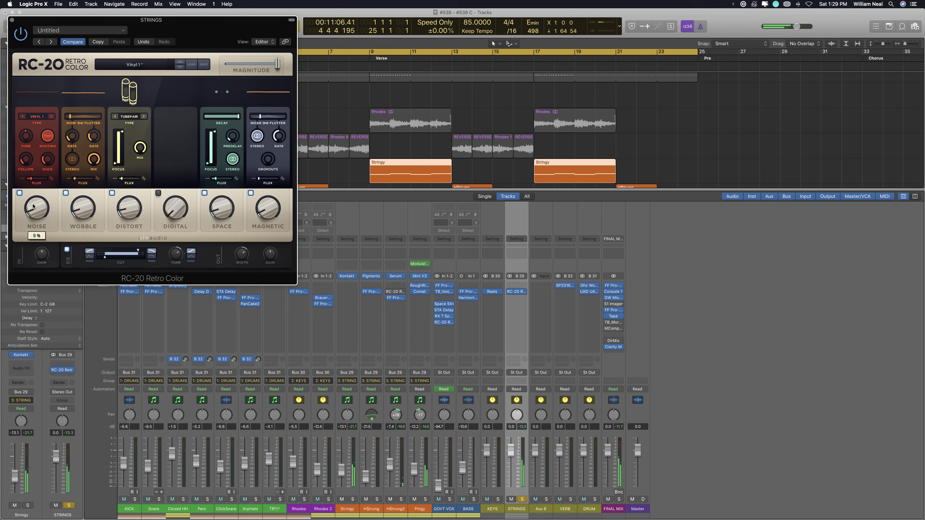
left_click_drag(41, 19, 597, 117)
scroll(375, 116, "down", 3)
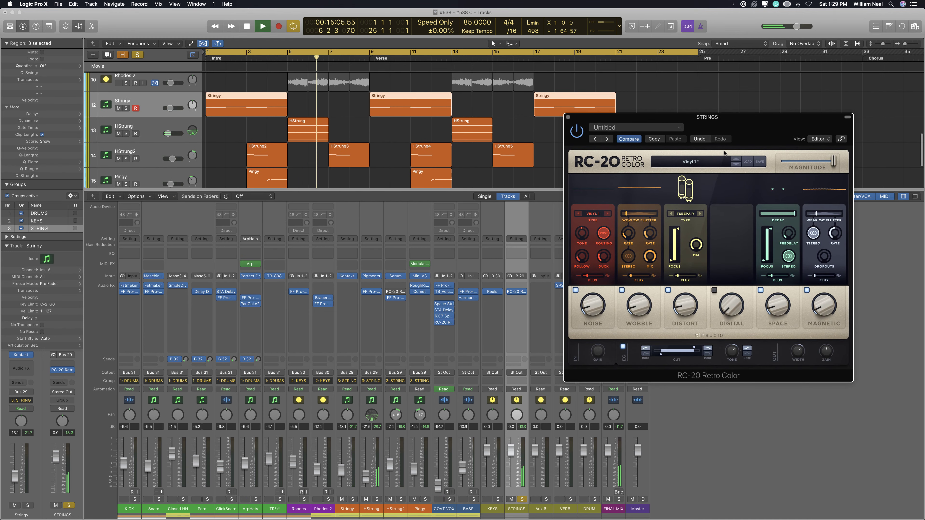
left_click_drag(700, 184, 654, 188)
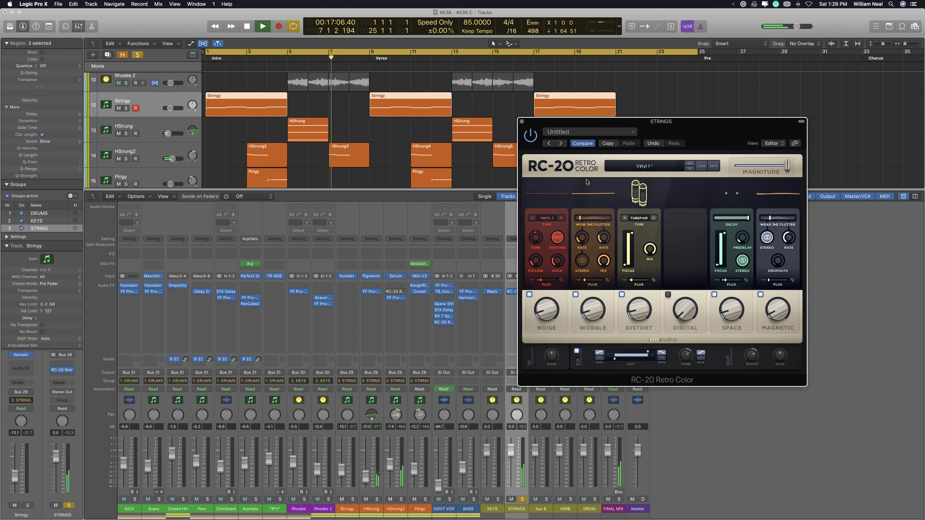
mouse_move(590, 302)
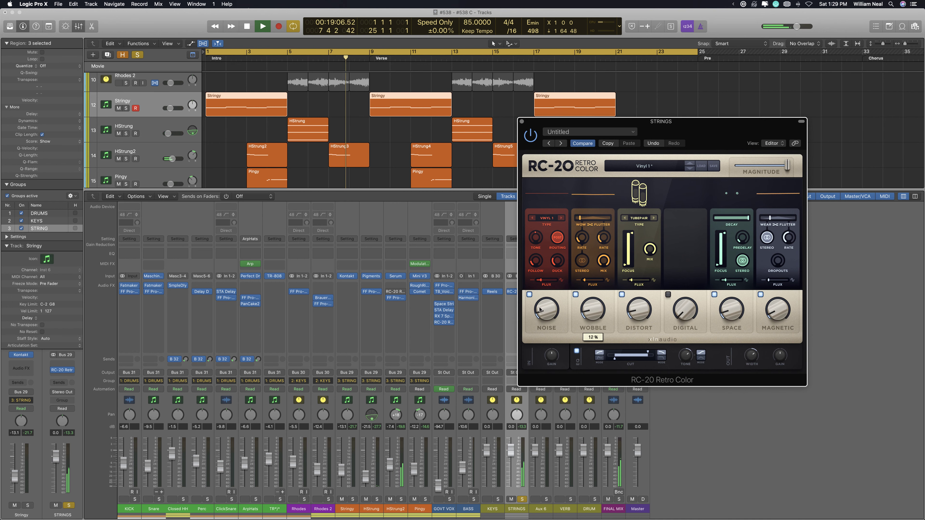
mouse_move(537, 307)
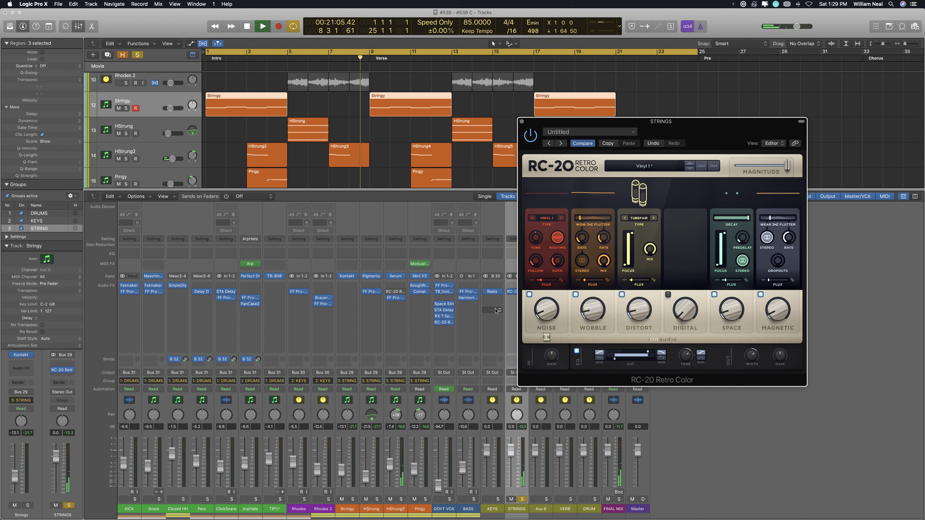
mouse_move(436, 317)
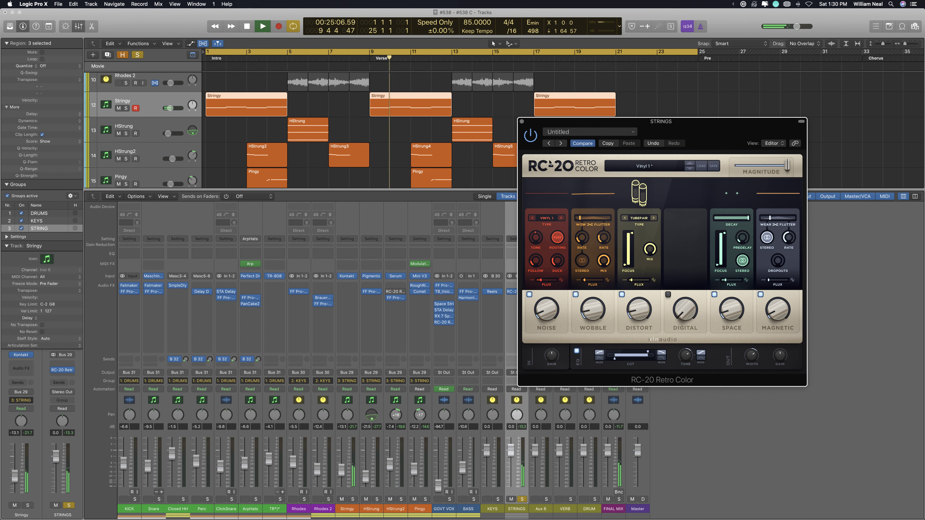
left_click(521, 121)
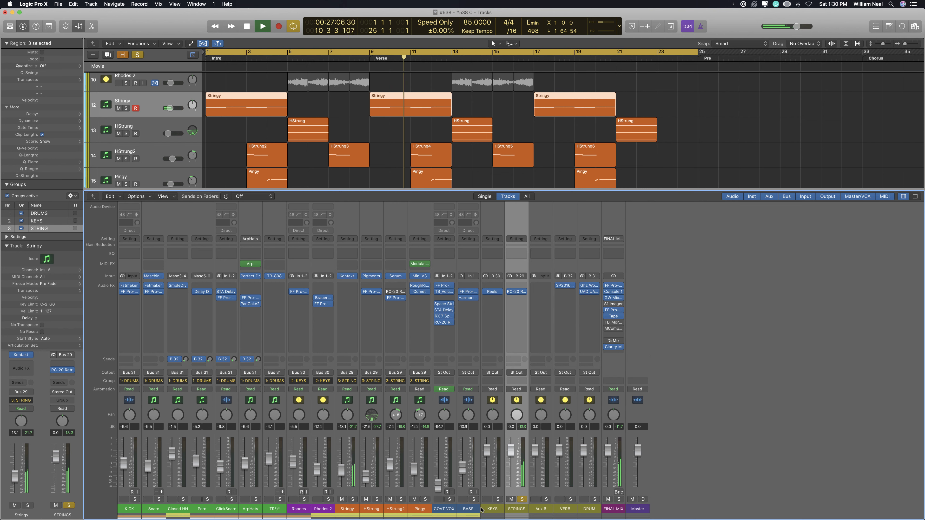
left_click(523, 500)
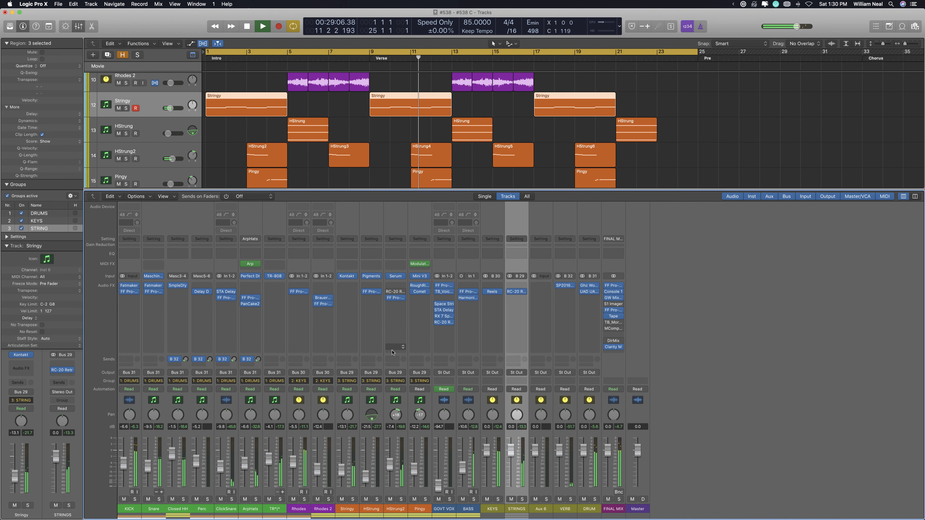
Remove the bypassed RC-20 Retro Color from HStrung2 and raise the string group's faders by 2 dB
left_click(403, 293)
left_click(389, 356)
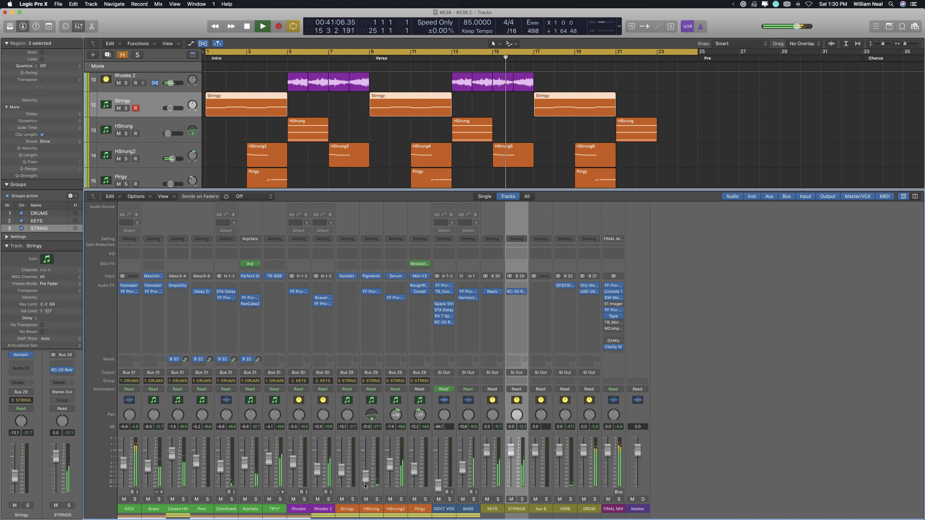
left_click_drag(365, 486, 365, 483)
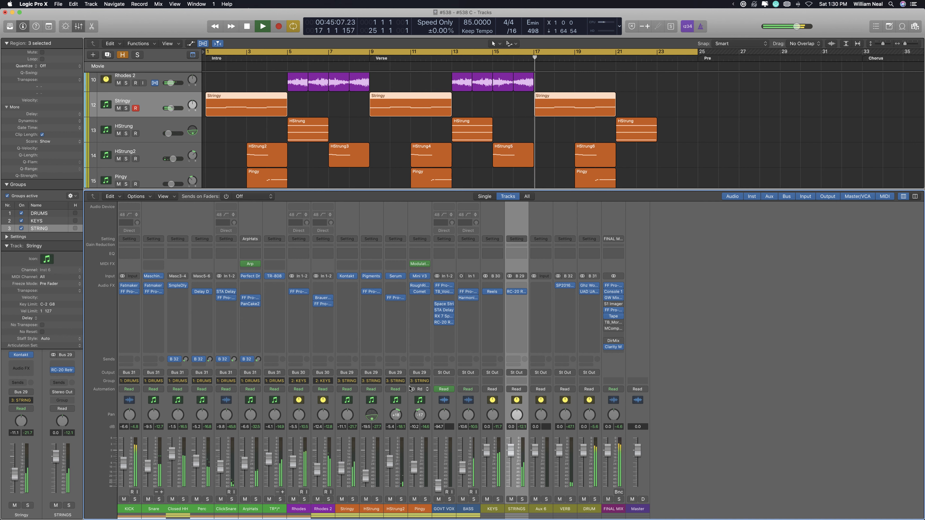
Fine-tune RC-20 Retro Color on STRINGS with Noise at 6%, Wobble at 15% and Dropouts at 4%
left_click(517, 292)
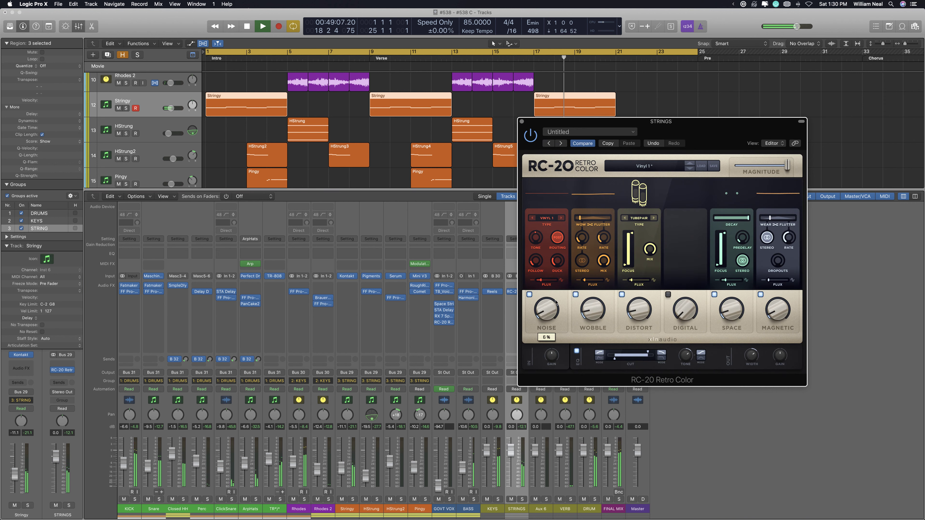
mouse_move(726, 305)
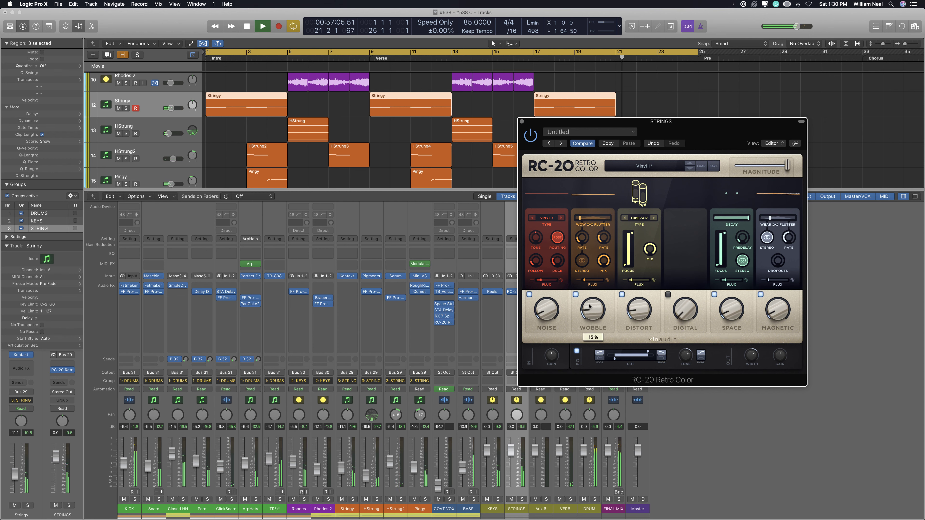
mouse_move(777, 263)
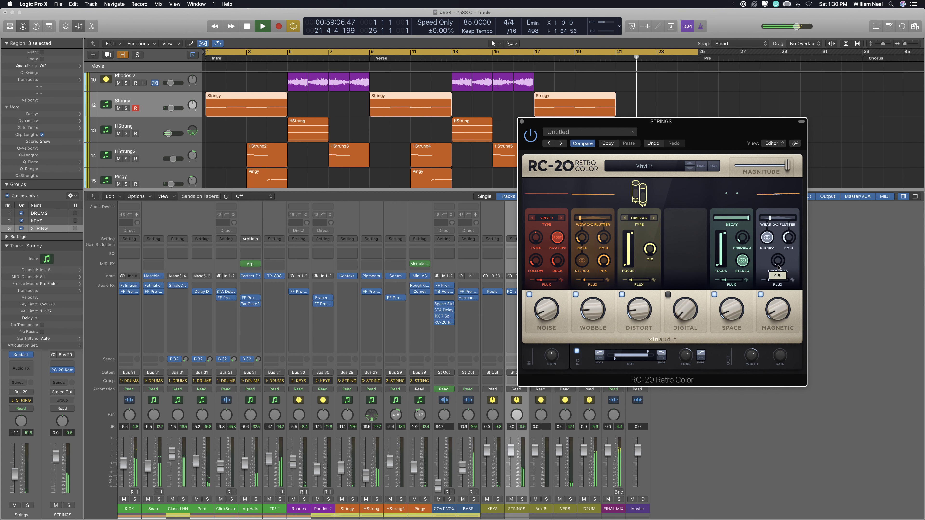
left_click(521, 121)
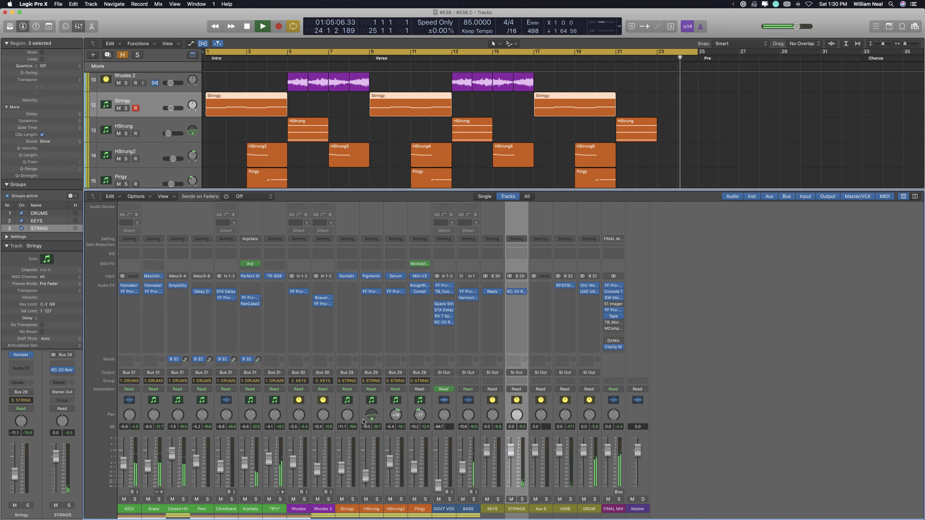
Select the GOVT VOX track in the arrangement, inspect its pitch automation and briefly solo it
key("x")
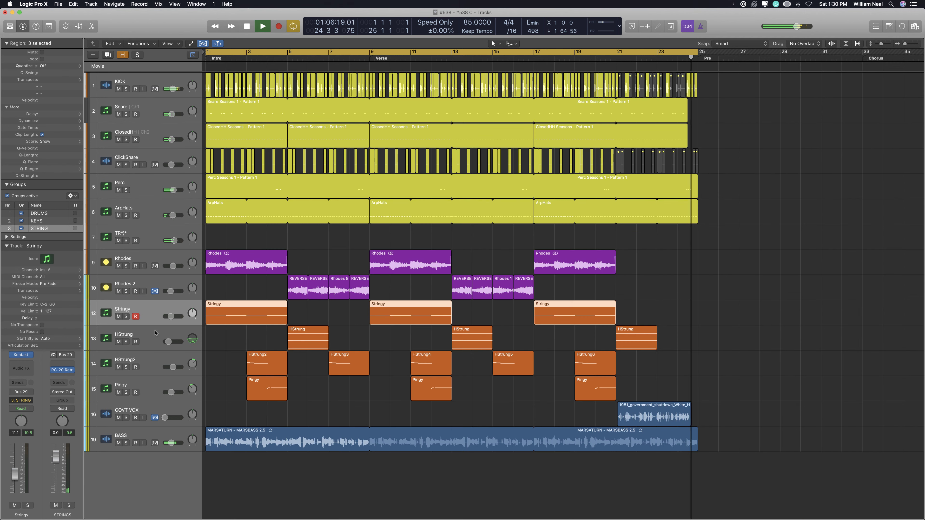
left_click(150, 405)
key("a")
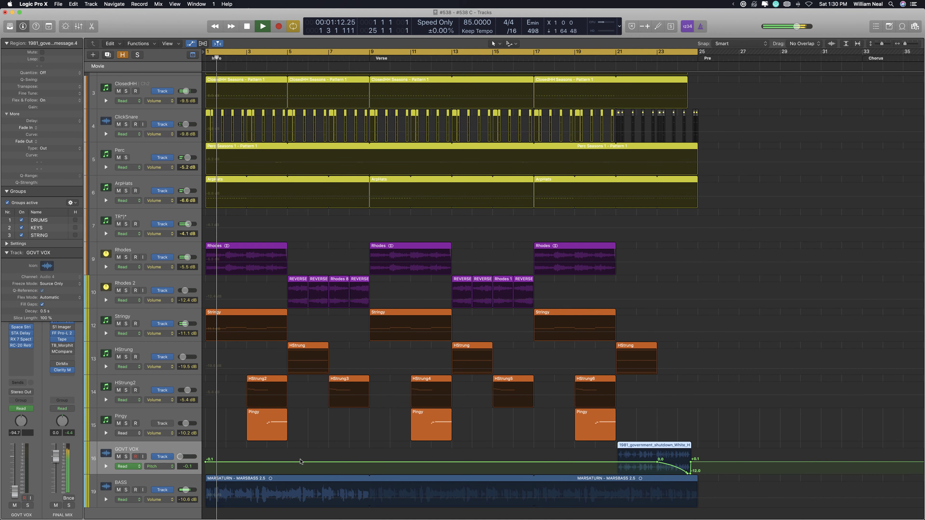
key("ctrl+s")
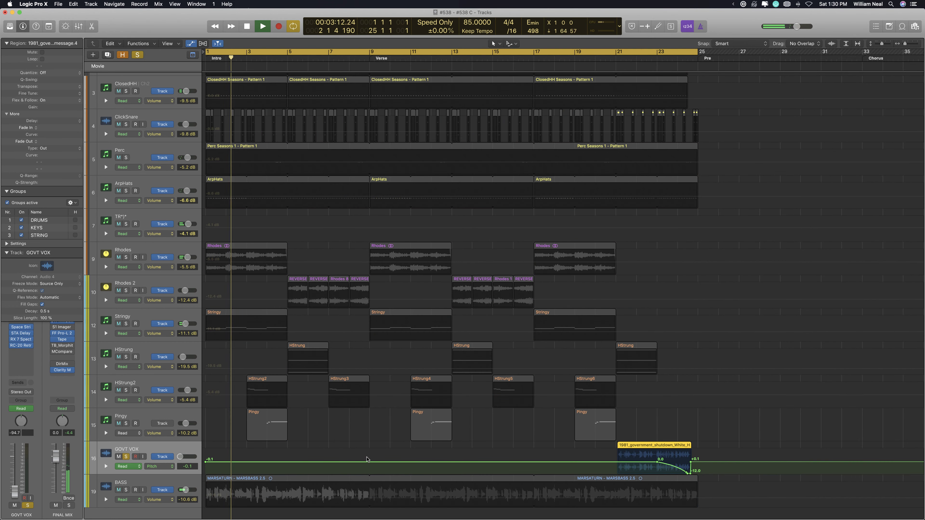
key("ctrl+s")
key("a")
Set the cycle range from bar 21 to bar 25 around the GOVT VOX region and play it
left_click_drag(549, 503, 204, 269)
scroll(393, 339, "right", 10)
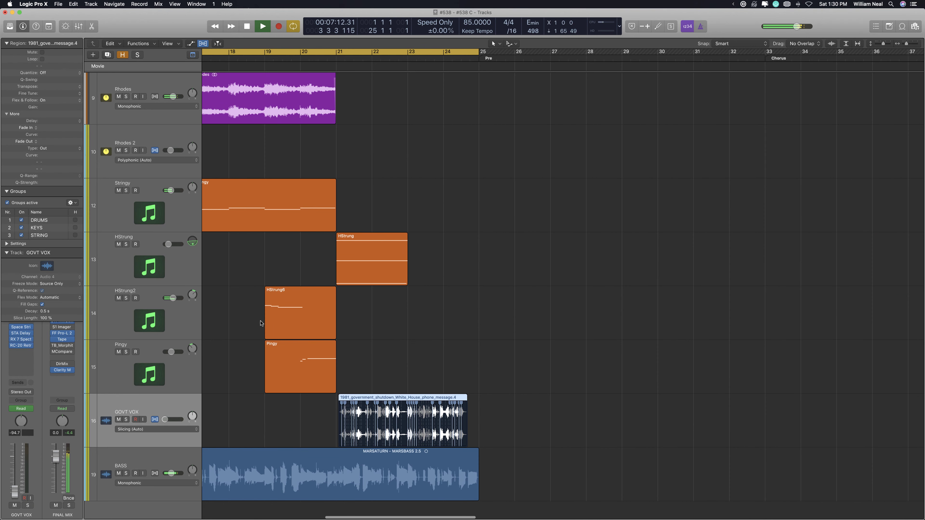
left_click(490, 370)
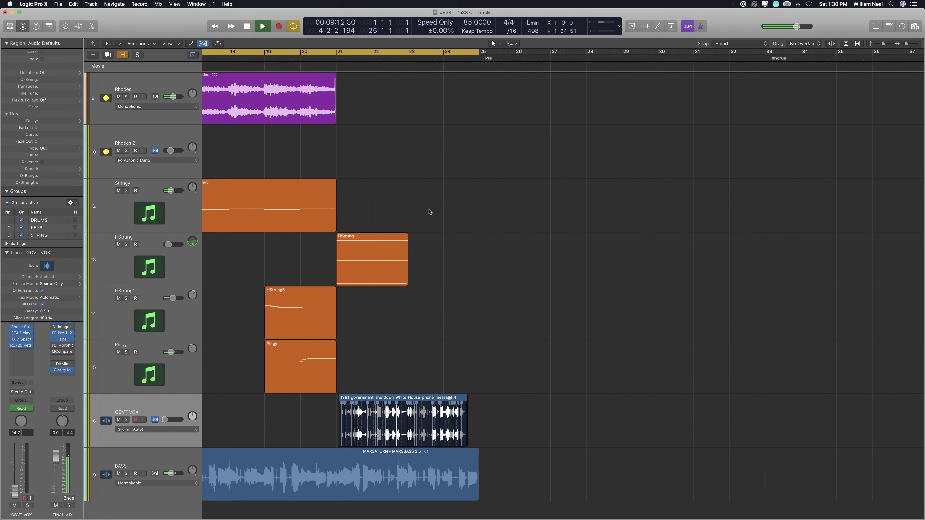
left_click(339, 49)
left_click_drag(337, 51, 481, 69)
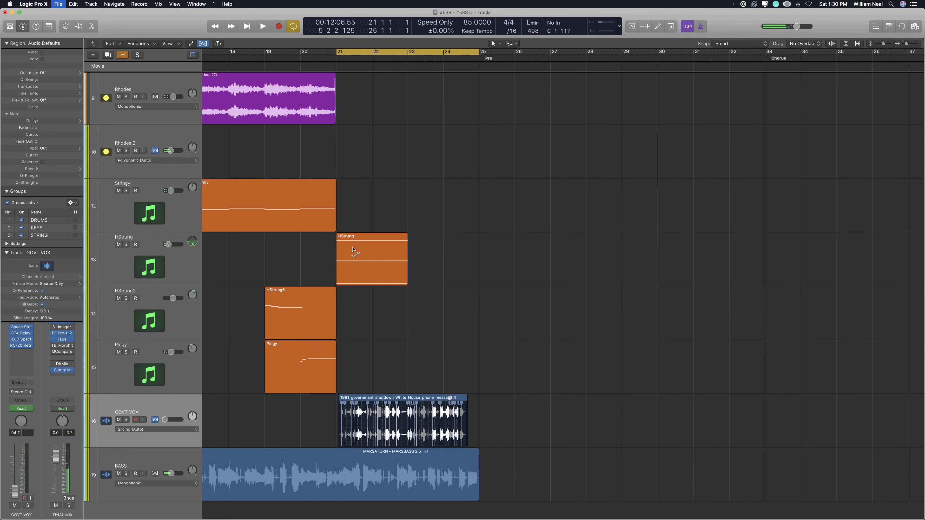
key("space")
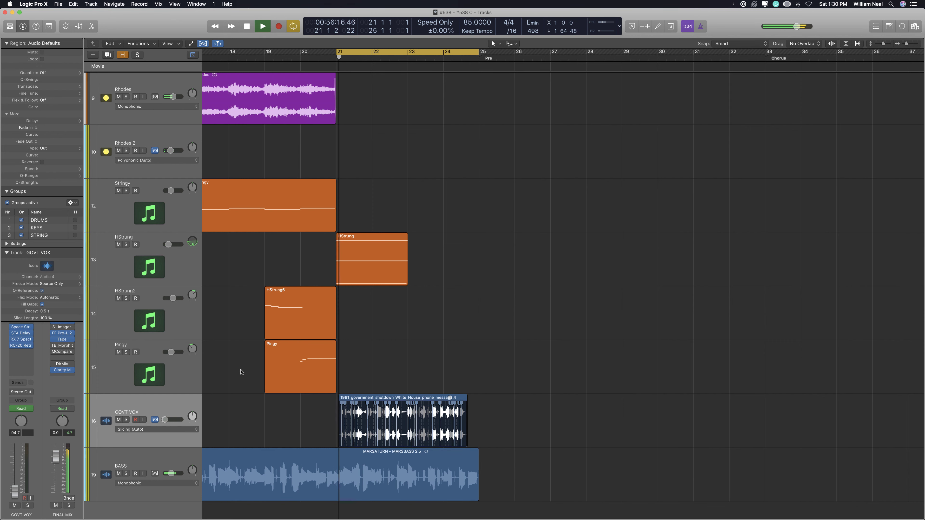
Bring up the mixer and raise the GOVT VOX volume to -3.3 dB
key("x")
key("x")
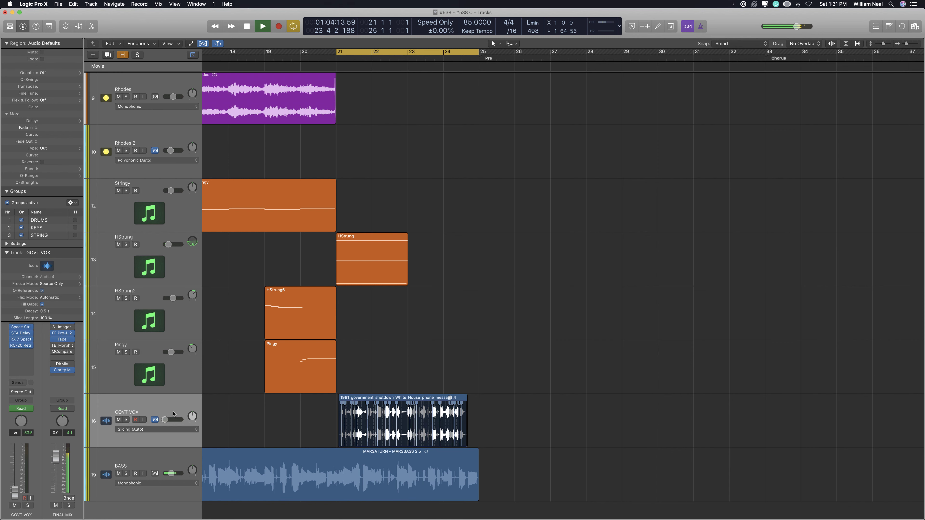
key("x")
scroll(347, 121, "down", 5)
scroll(348, 122, "down", 2)
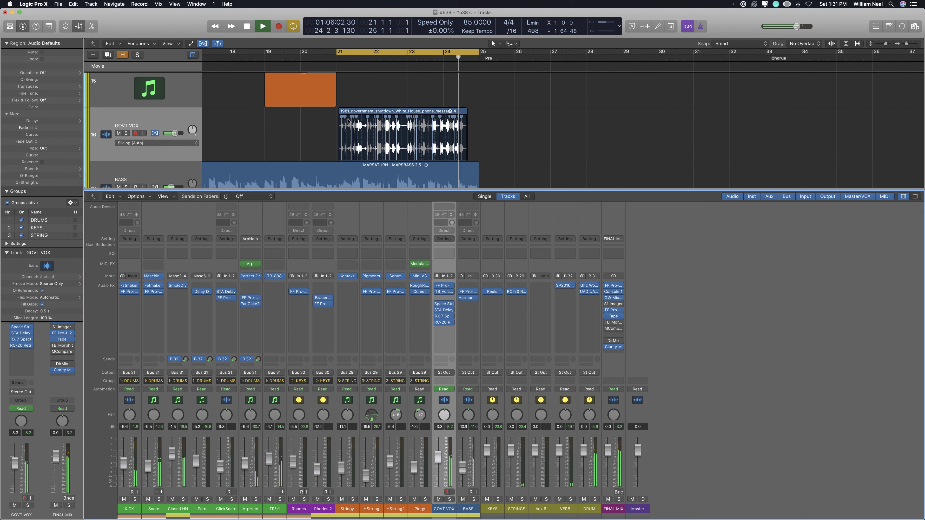
In GOVT VOX's Pro-Q 3, add a high-cut band a little below 5 kHz and slightly lower the mid band
left_click(443, 285)
left_click_drag(210, 32, 450, 102)
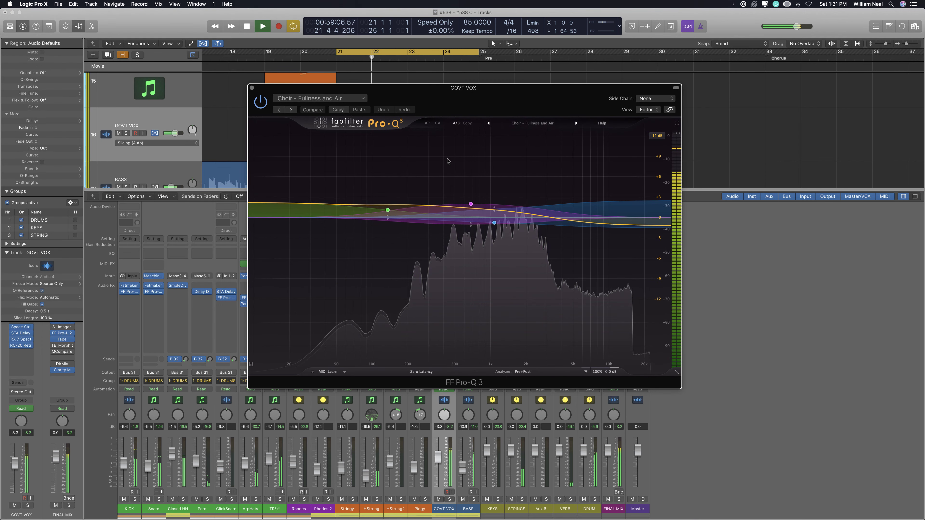
left_click(633, 218)
left_click_drag(633, 217, 560, 213)
left_click_drag(470, 204, 471, 208)
left_click(252, 88)
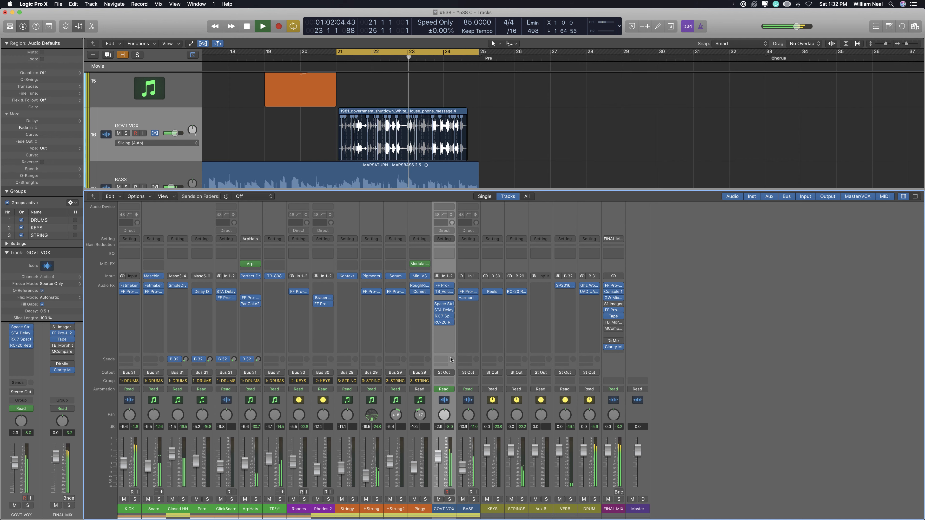
Examine the RC-20 Retro Color and TB_VoicePitcher_v3 settings on the GOVT VOX channel during playback
left_click(444, 322)
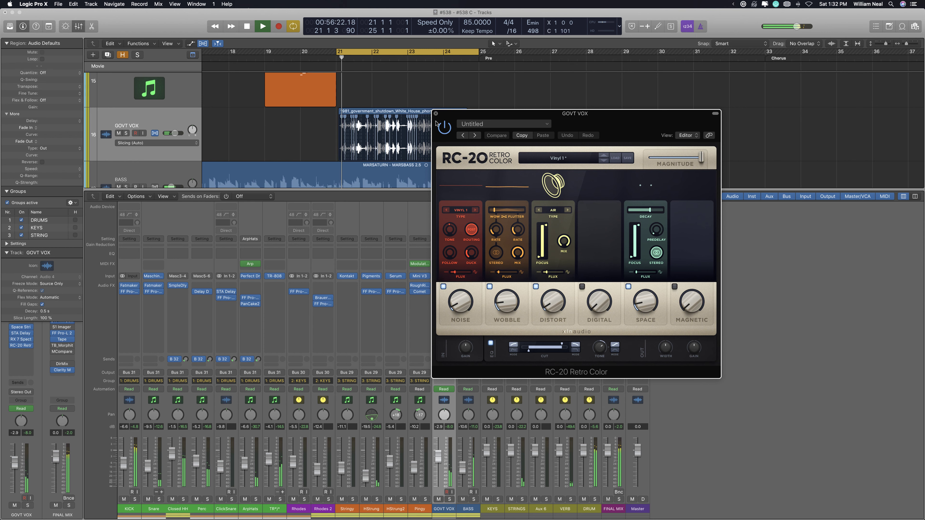
key("super+w")
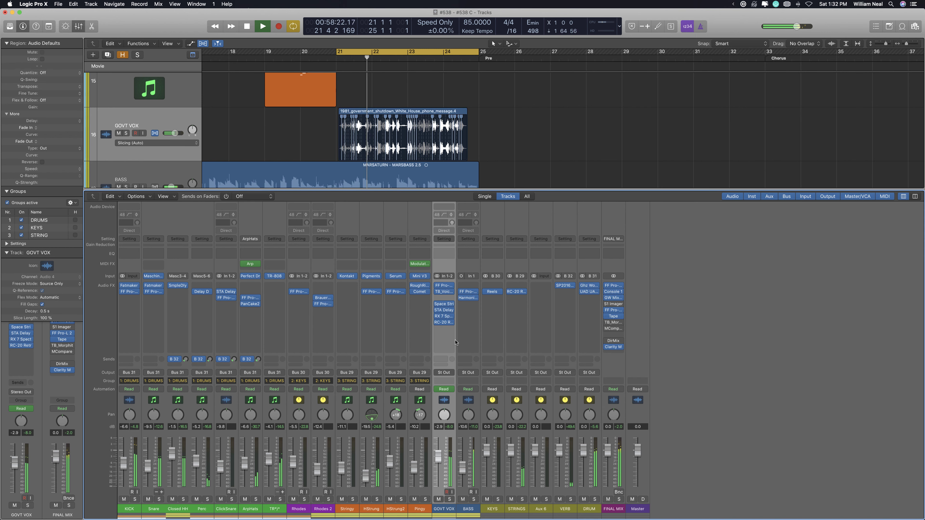
mouse_move(446, 519)
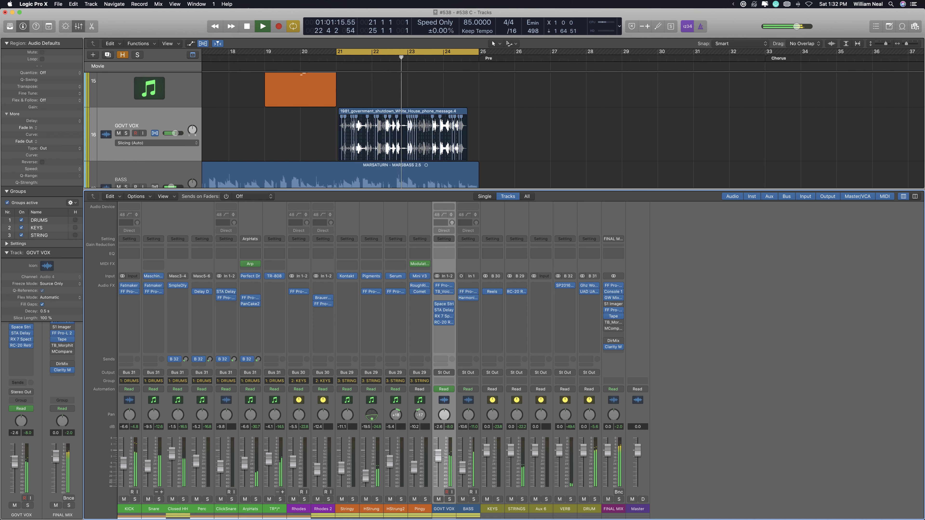
left_click(444, 291)
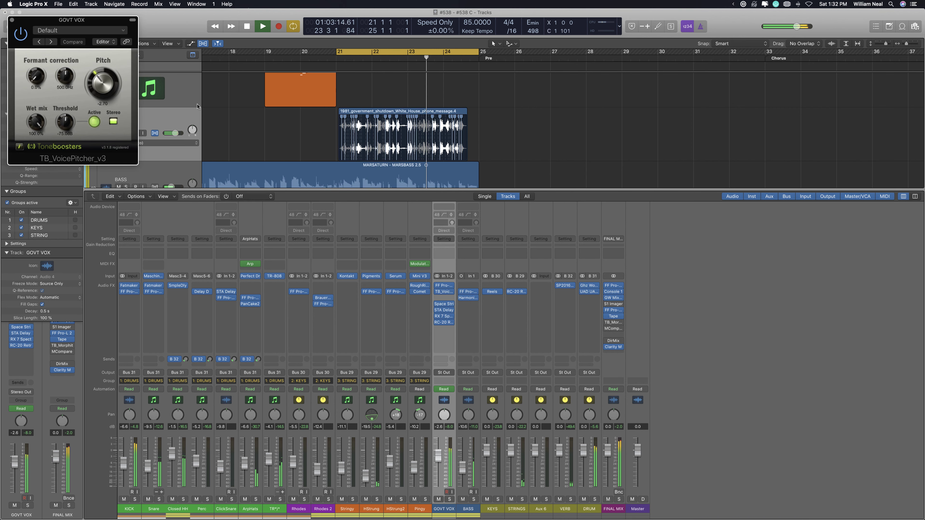
left_click_drag(87, 23, 456, 204)
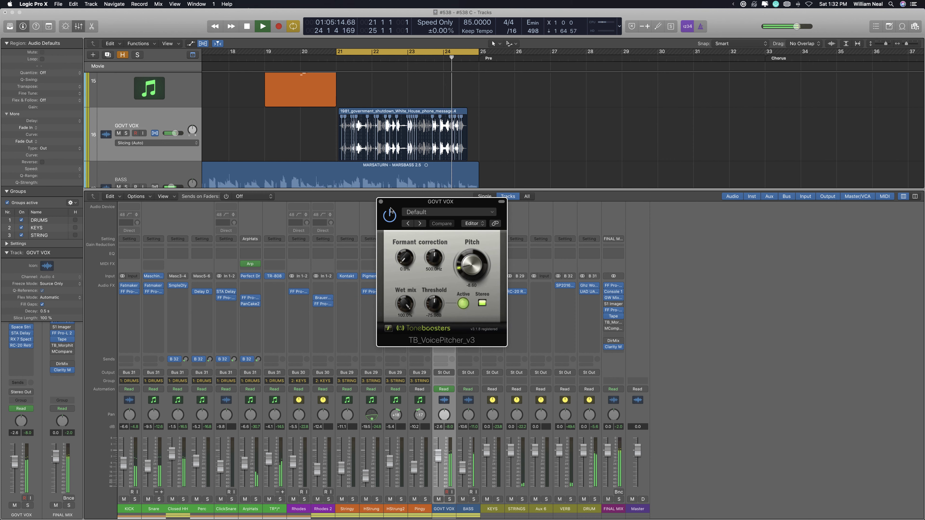
left_click(381, 202)
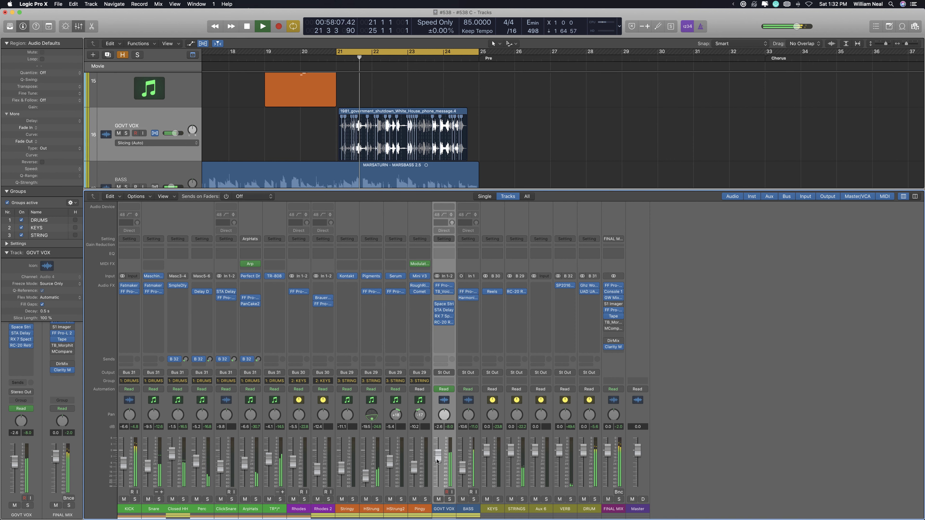
Raise the GOVT VOX fader to -1.8 dB and fine-tune the gain of its Pro-Q 3 mid band around 477 Hz
left_click_drag(436, 462, 438, 454)
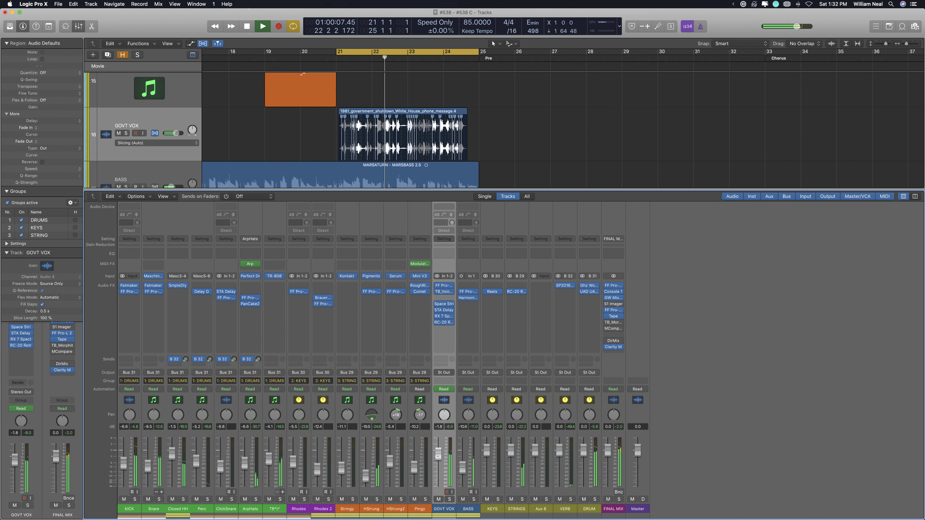
left_click(444, 286)
left_click_drag(391, 88, 368, 106)
left_click_drag(451, 229, 425, 235)
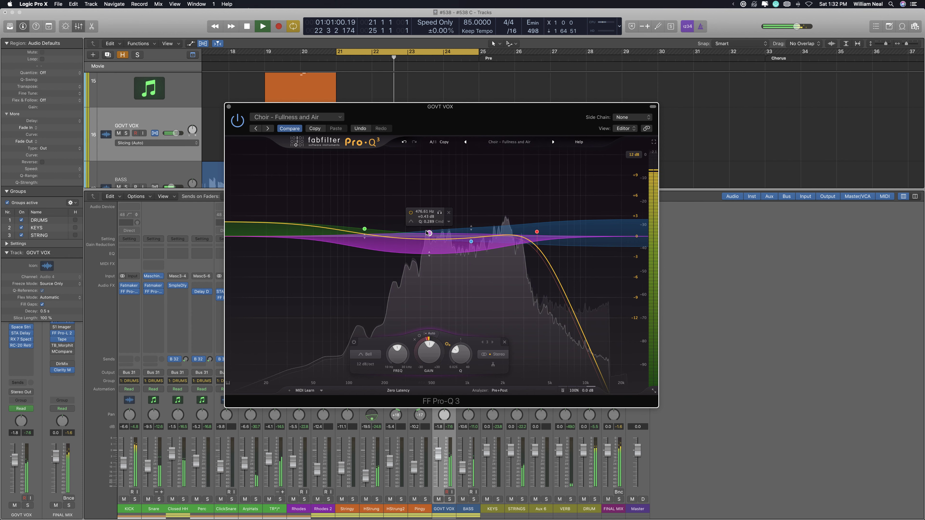
left_click_drag(427, 232, 428, 230)
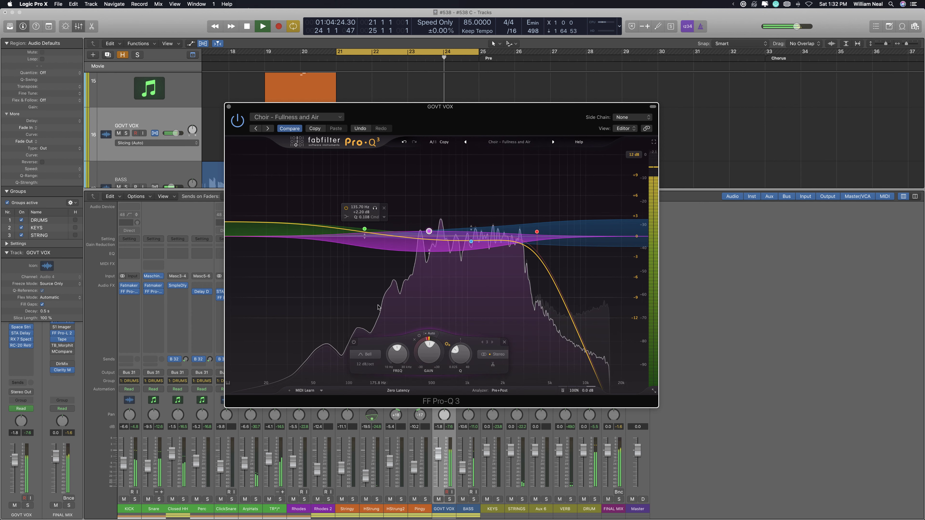
Add a bell band at about 172 Hz with +2.62 dB gain in GOVT VOX's Pro-Q 3 and close the plug-in
double_click(307, 236)
left_click_drag(307, 236, 411, 183)
left_click_drag(399, 219, 391, 197)
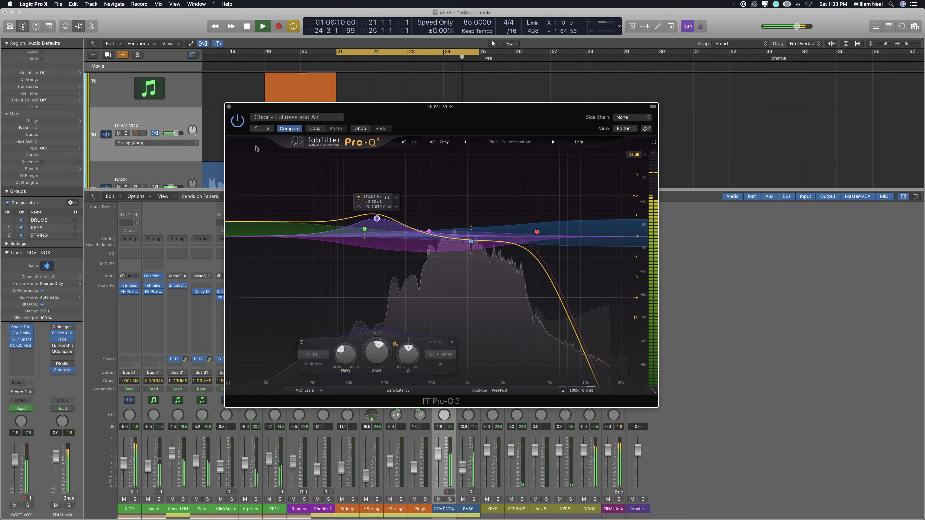
key("super+w")
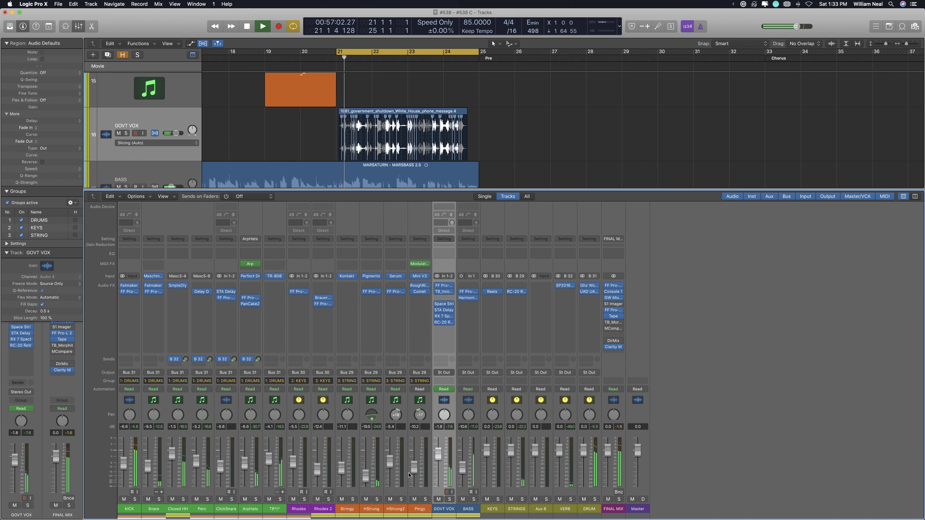
Raise the STRING group so that HStrung sits at -18.0 dB, and switch the track groups off
left_click(365, 494)
left_click_drag(365, 476, 365, 475)
key("shift+g")
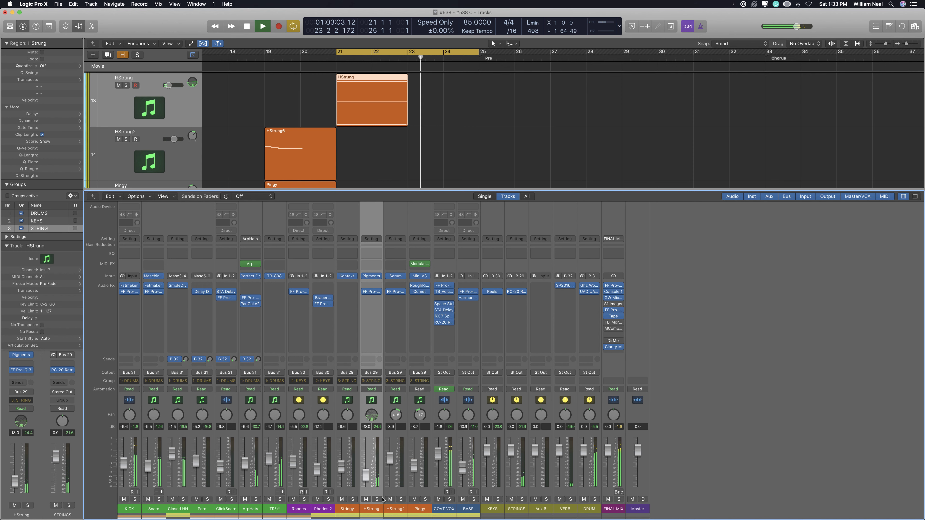
Solo HStrung, set its fader to -20.5 dB on its own, and unsolo it with the track groups back on
key("s")
key("space")
key("shift+space")
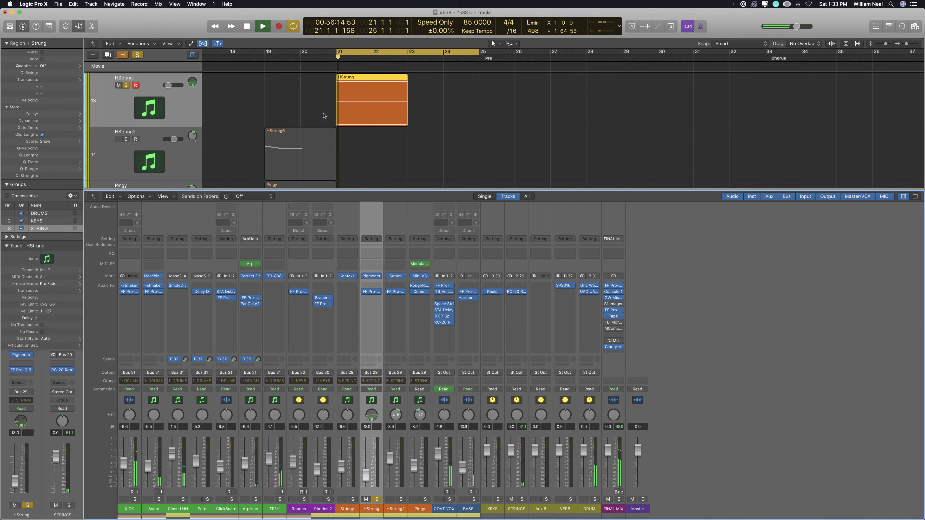
left_click_drag(366, 475, 366, 476)
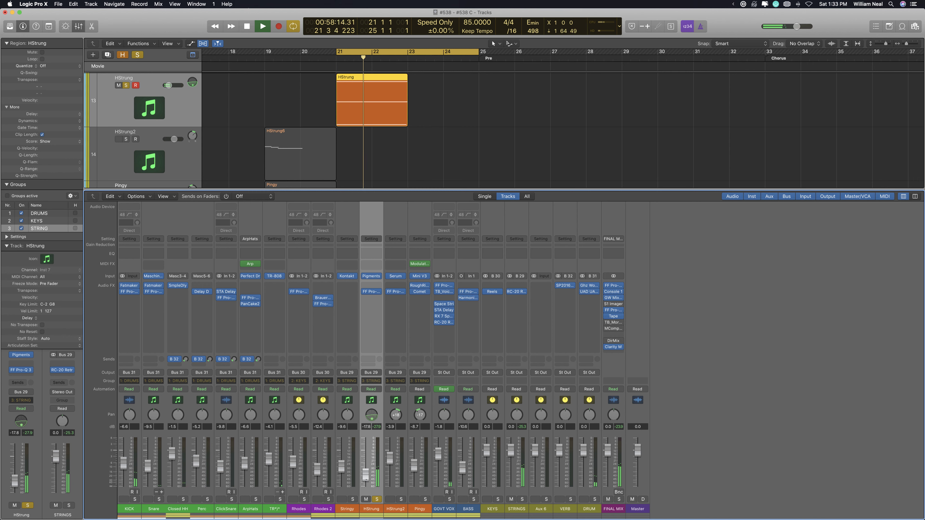
left_click(352, 499)
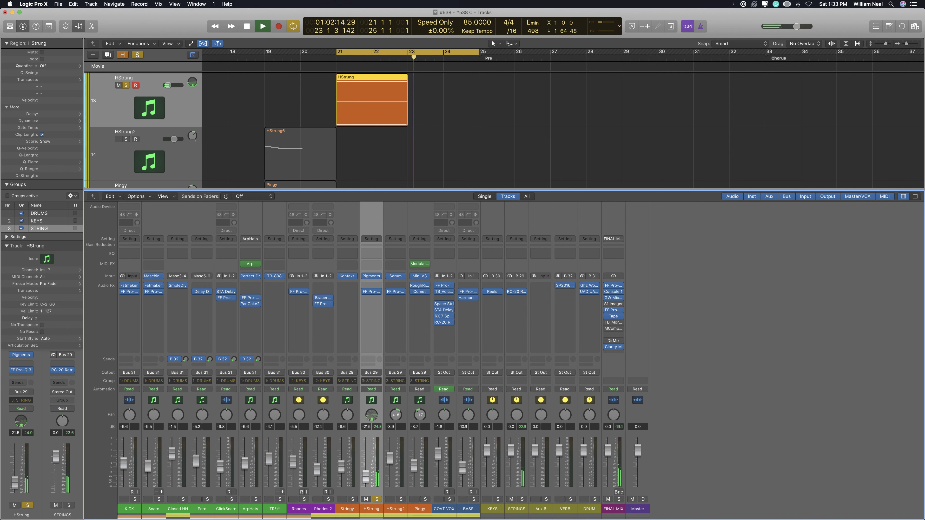
scroll(332, 101, "up", 10)
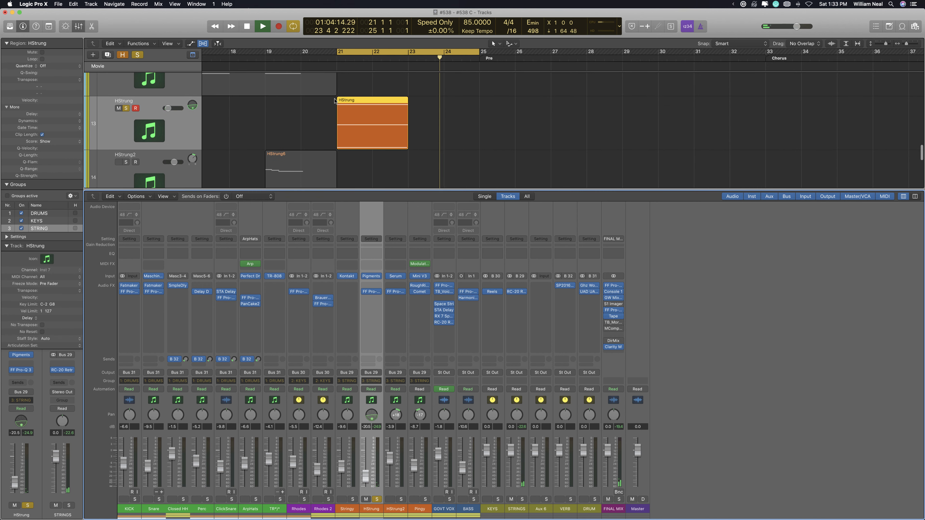
scroll(348, 109, "down", 10)
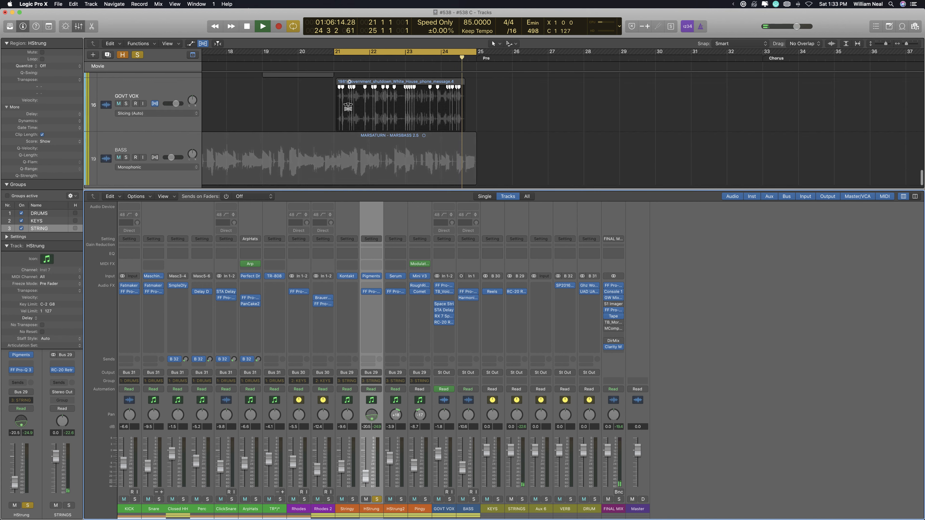
scroll(348, 107, "down", 3)
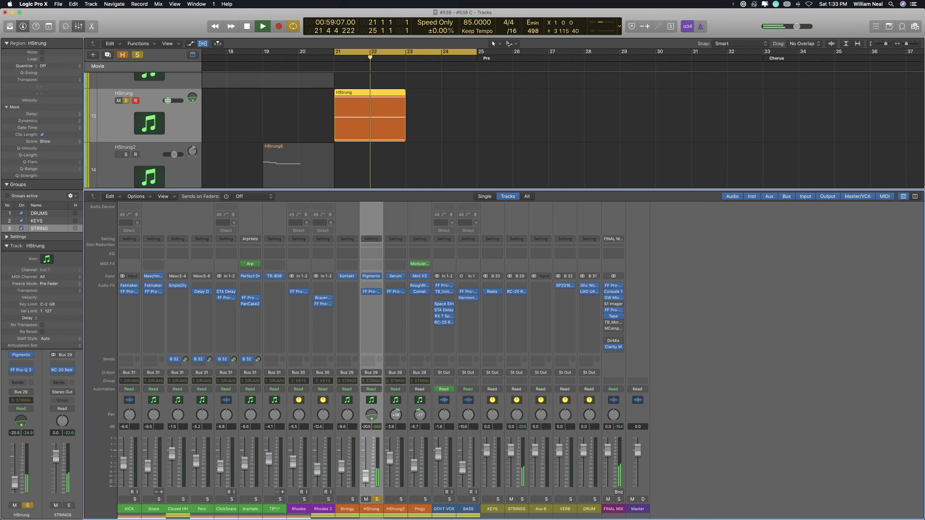
left_click(376, 500)
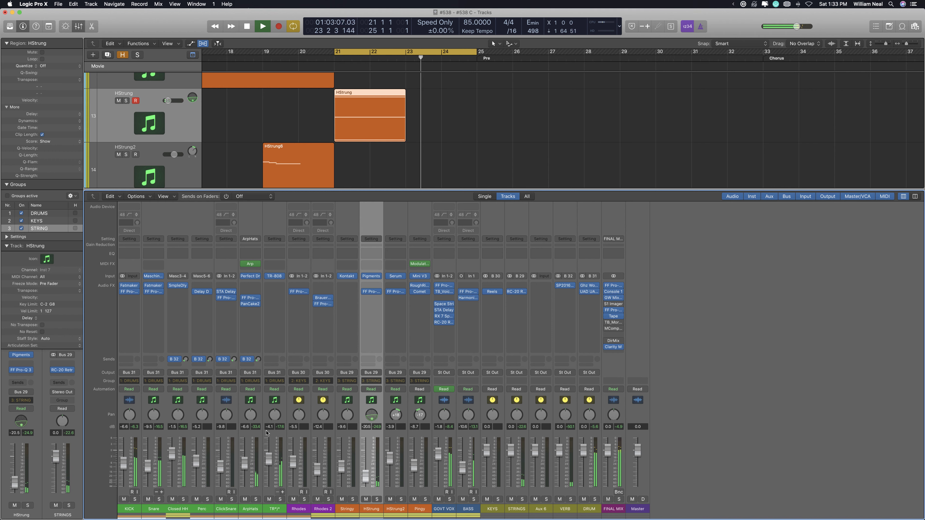
key("shift+g")
Fit the whole arrangement in view and set the cycle range from bar 1 to bar 25
left_click(250, 461)
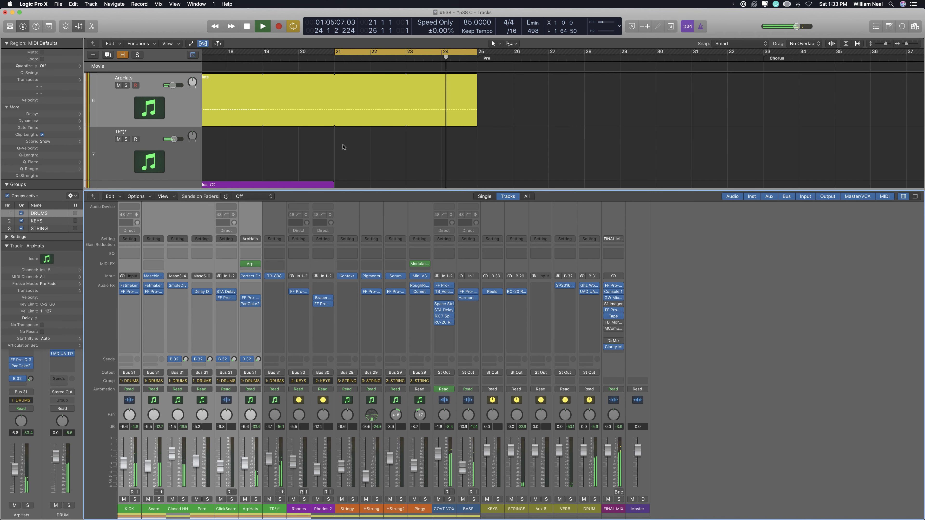
key("z")
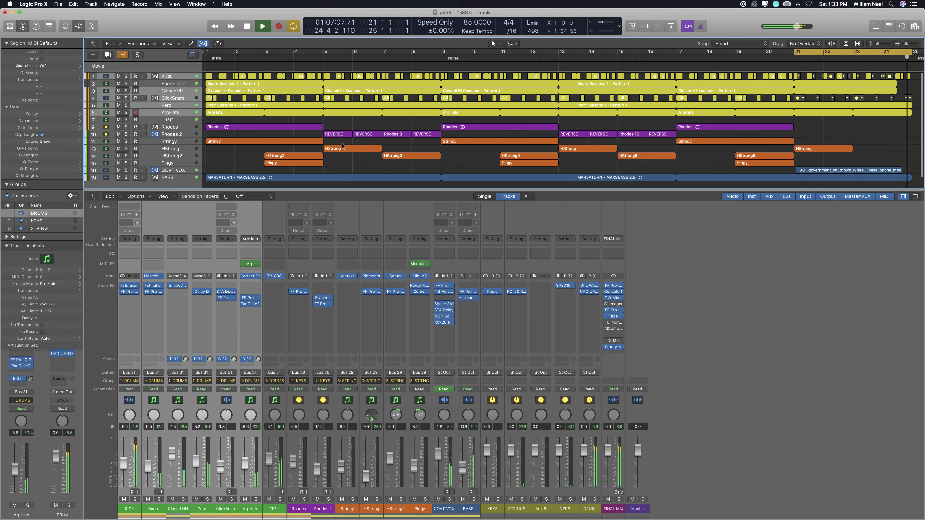
key("super+Left")
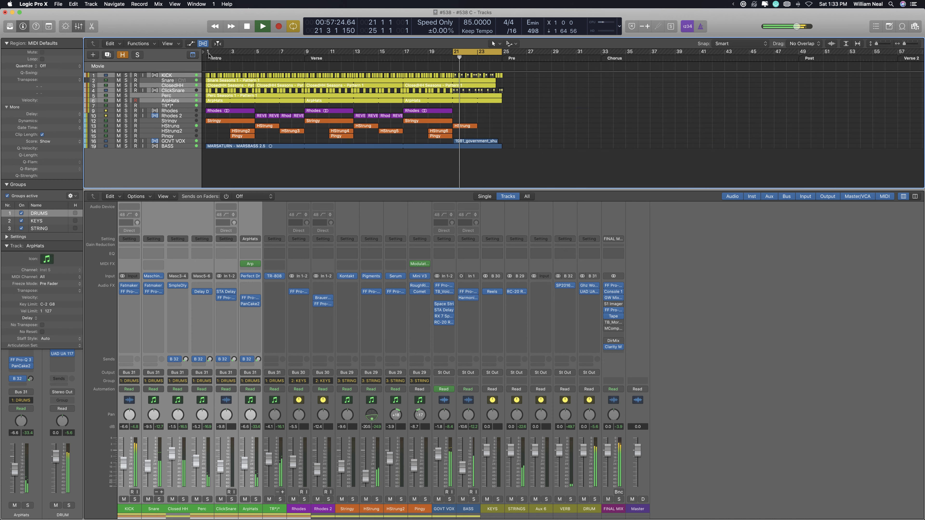
left_click_drag(206, 52, 502, 79)
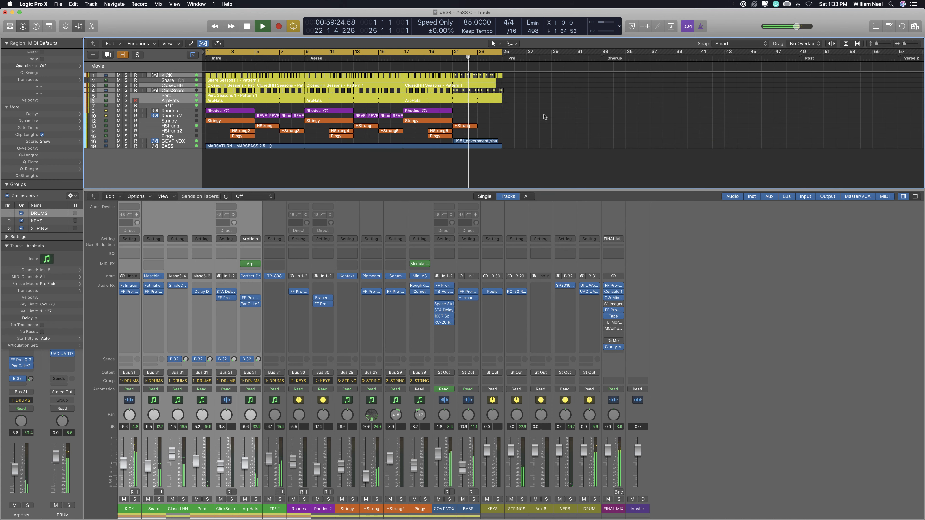
Set BASS to -10.0 dB and, with the track groups off, set Pingy to -10.8 dB and HStrung2 to -2.8 dB
left_click(177, 146)
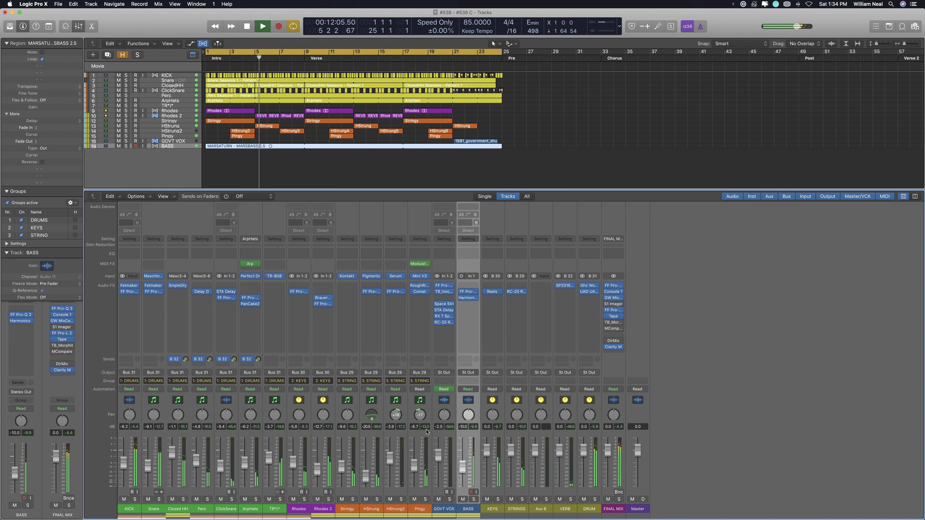
key("shift+g")
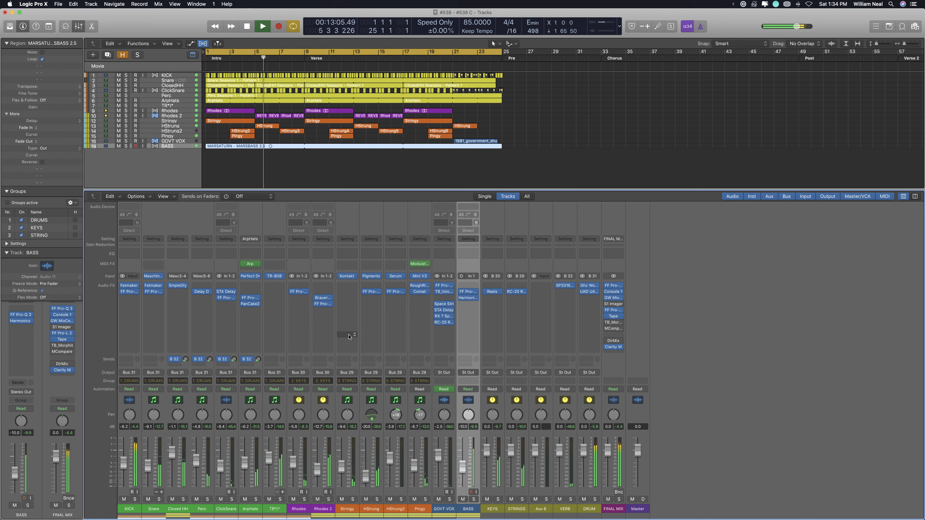
left_click(425, 510)
left_click_drag(414, 466, 391, 465)
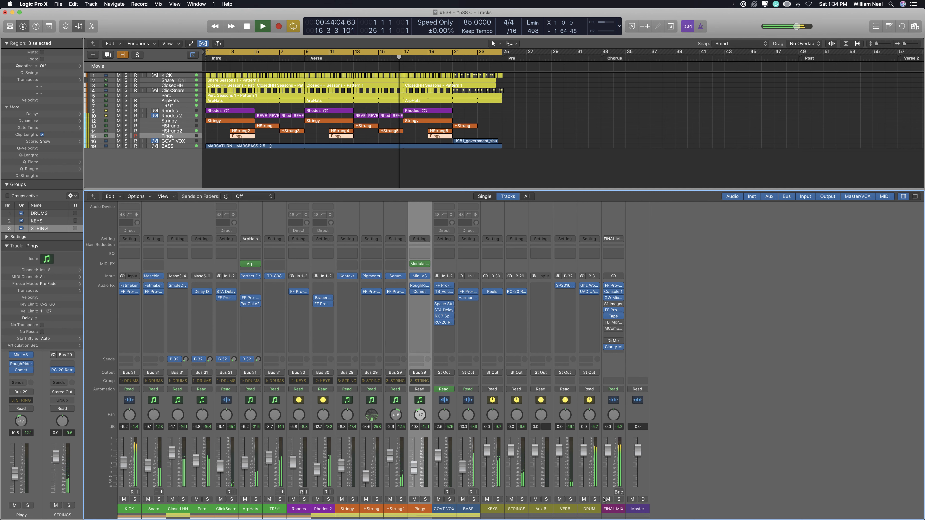
Solo-check the DRUM bus, TR*|* and ArpHats, raising TR*|* to -2.6 dB and ArpHats to -4.9 dB
left_click(595, 499)
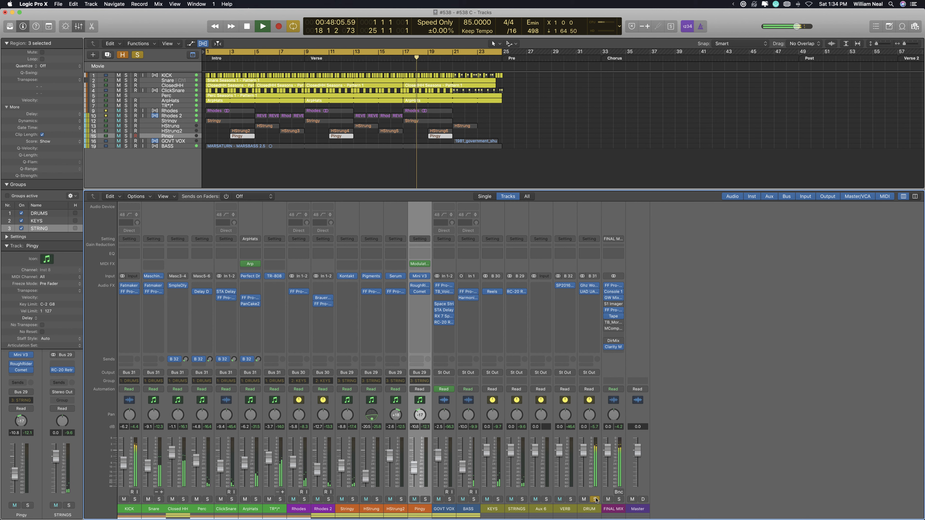
left_click(595, 499)
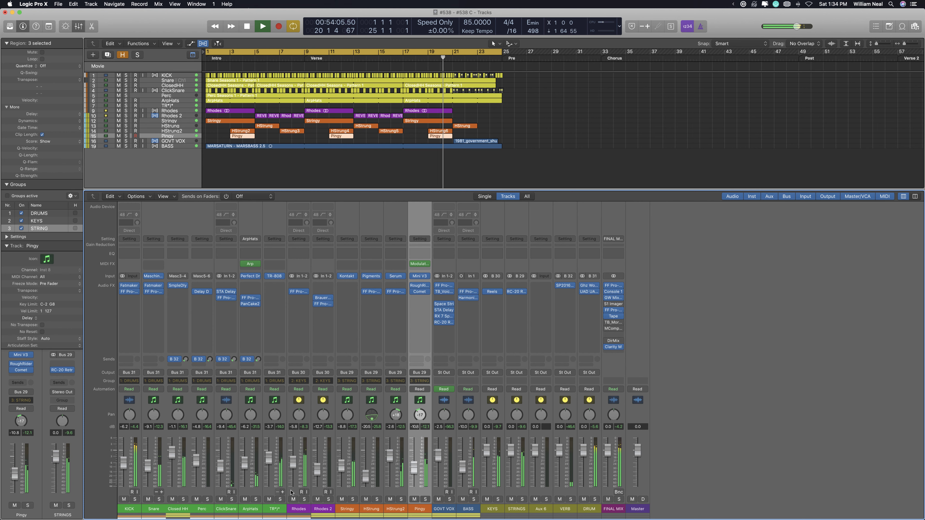
left_click(279, 499)
left_click(280, 499)
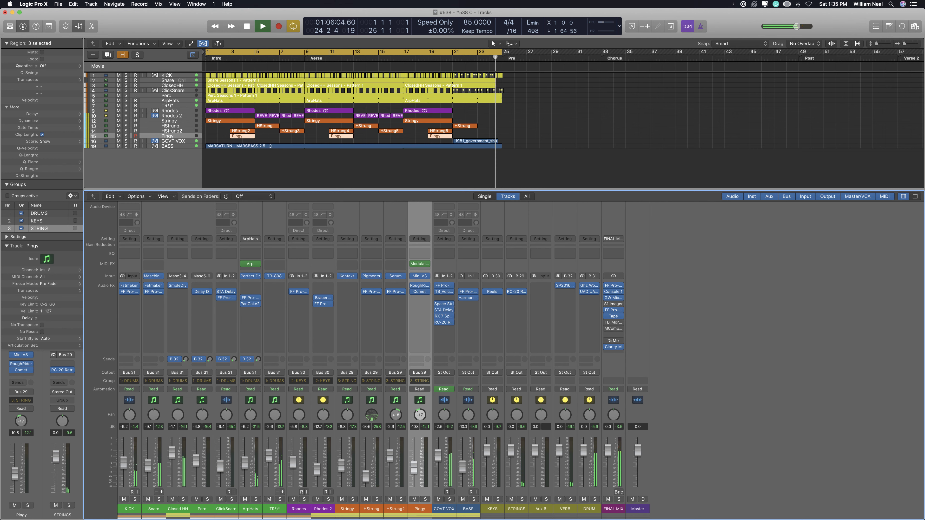
left_click(255, 499)
left_click(255, 499)
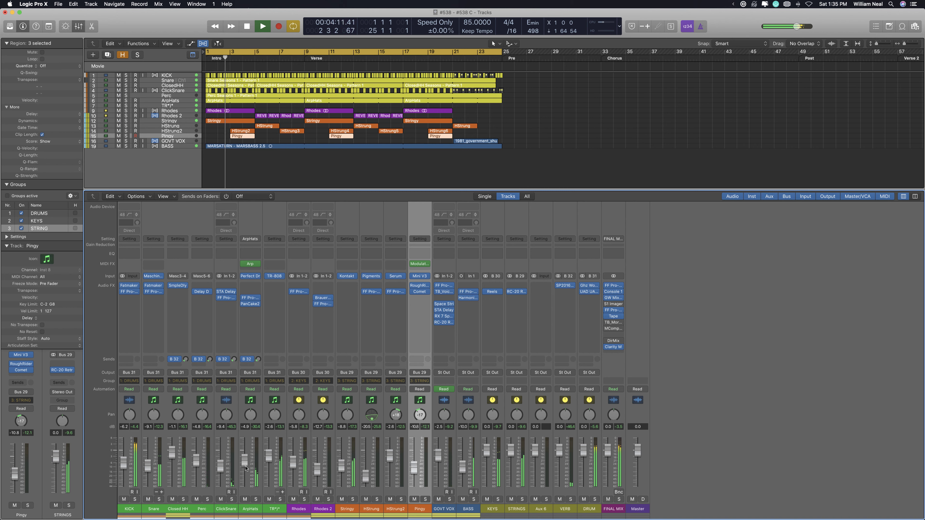
Examine the PanCake2 panning settings on the ArpHats channel during playback and close the plug-in
left_click(249, 306)
left_click_drag(142, 36, 229, 94)
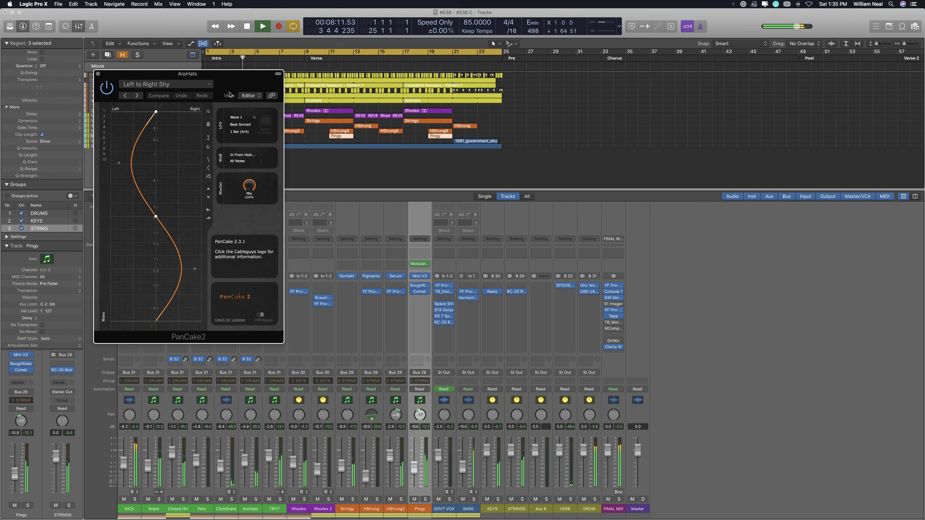
left_click(98, 75)
Audition the ClickSnare channel briefly in solo and return to the full mix
left_click(226, 509)
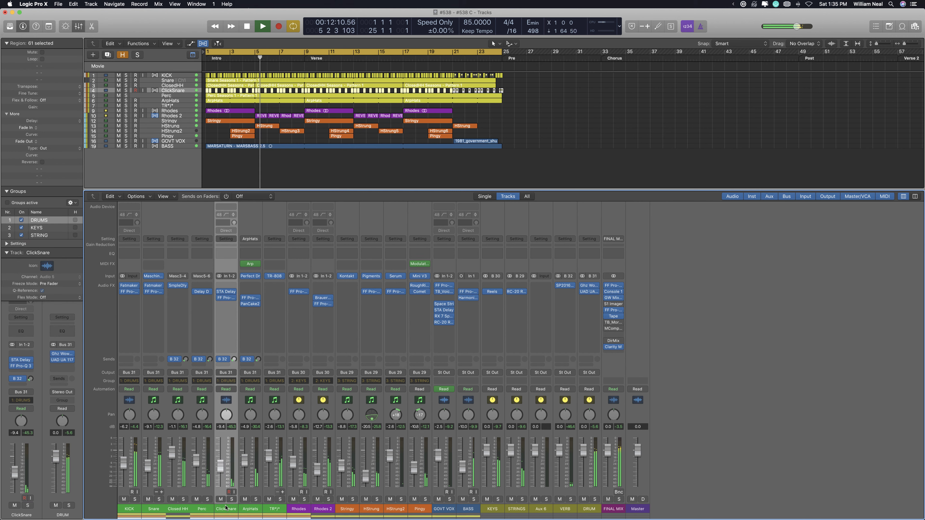
left_click(231, 499)
left_click(231, 499)
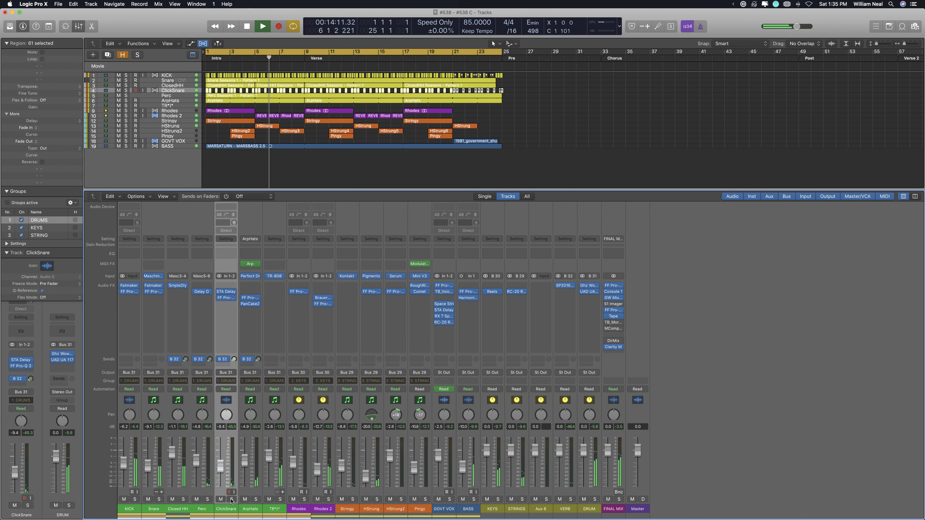
Examine the Snare Punch settings of Fatmaker on the Snare channel and close the plug-in
left_click(157, 335)
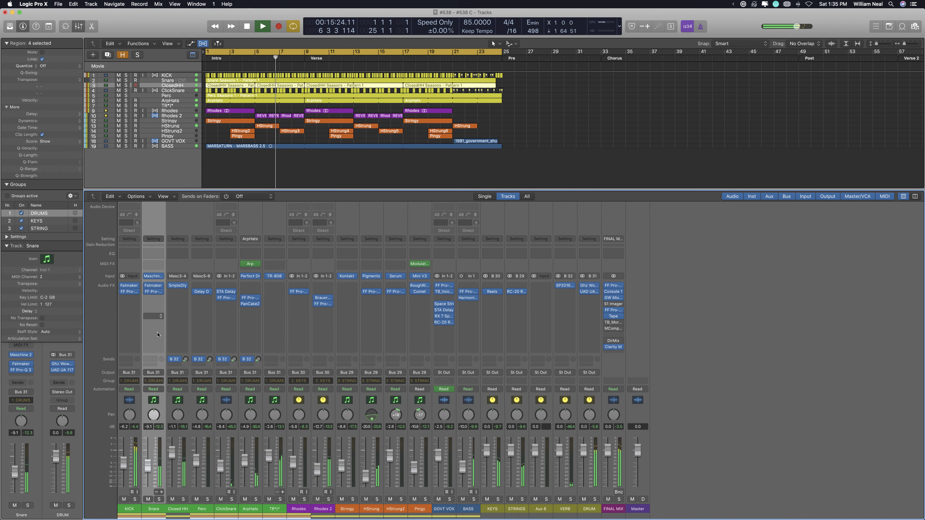
left_click(155, 286)
left_click_drag(197, 127, 290, 292)
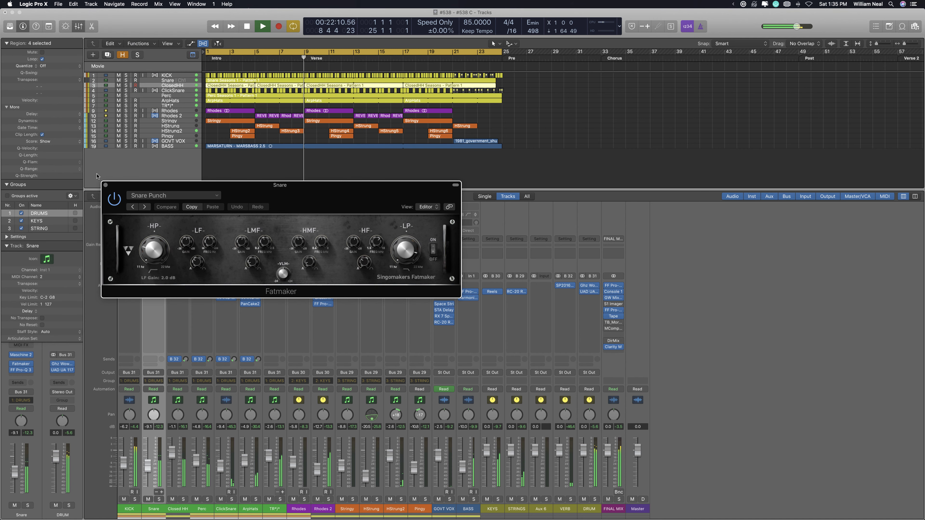
left_click(106, 184)
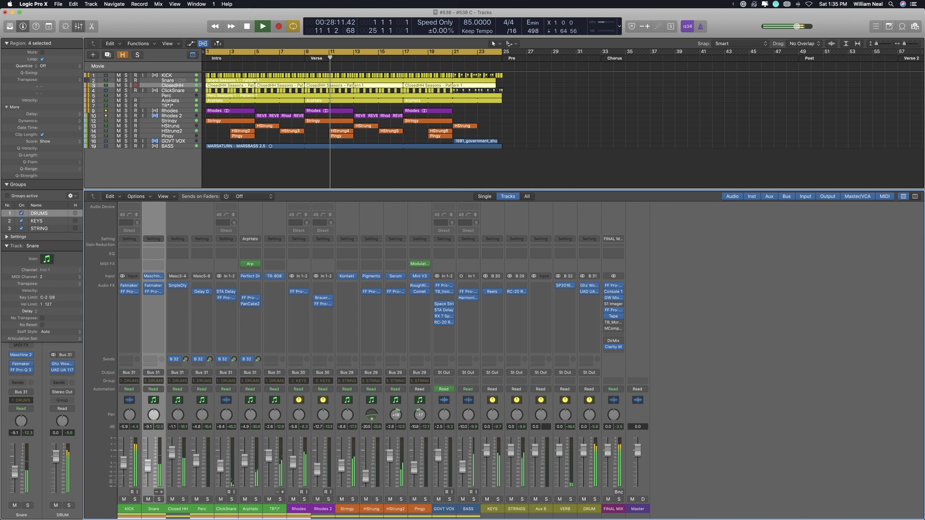
Solo KICK and BASS together, raise BASS to -9.6 dB and return to the full mix
left_click(135, 500)
left_click(473, 499)
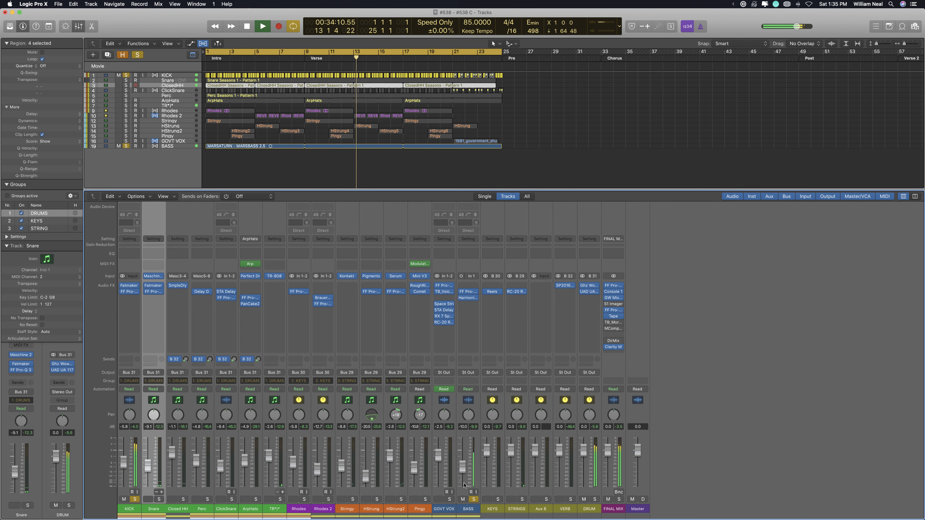
left_click(474, 499, "alt")
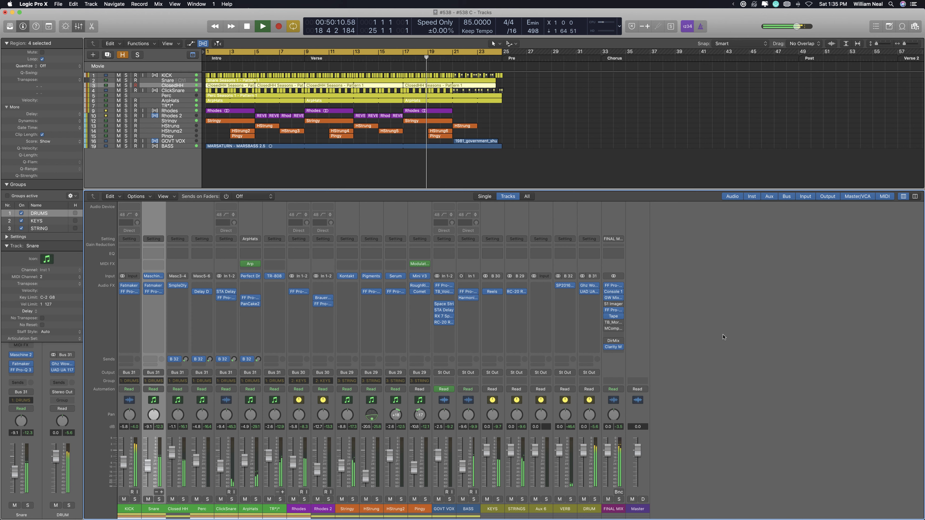
key("v")
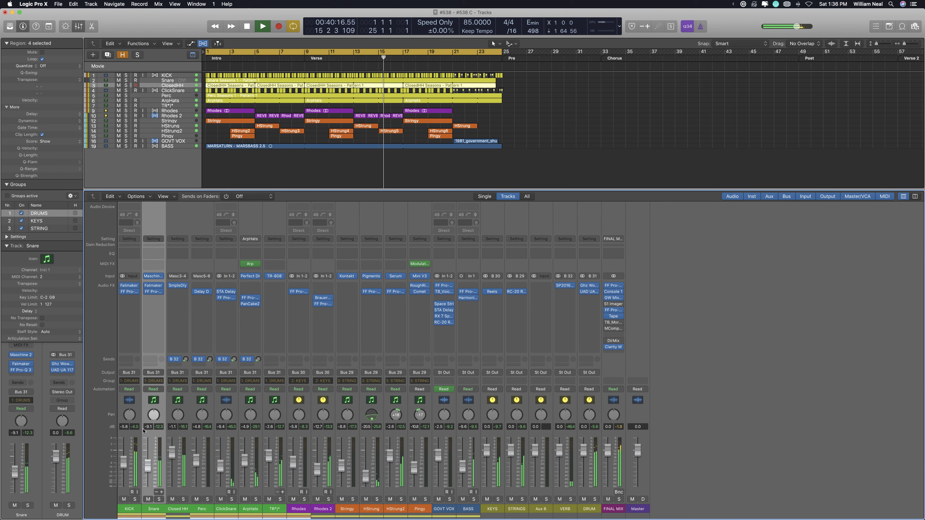
With track groups on, lower the DRUMS group until KICK is at -7.6 dB, the KEYS group until Rhodes is at -7.0 dB, and BASS to -10.4 dB
key("shift+g")
left_click_drag(195, 464, 195, 467)
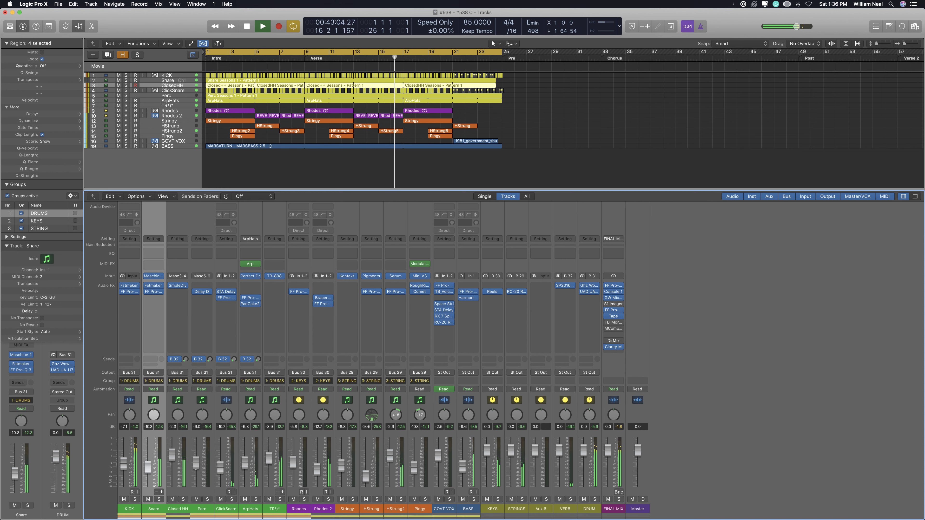
left_click(303, 510)
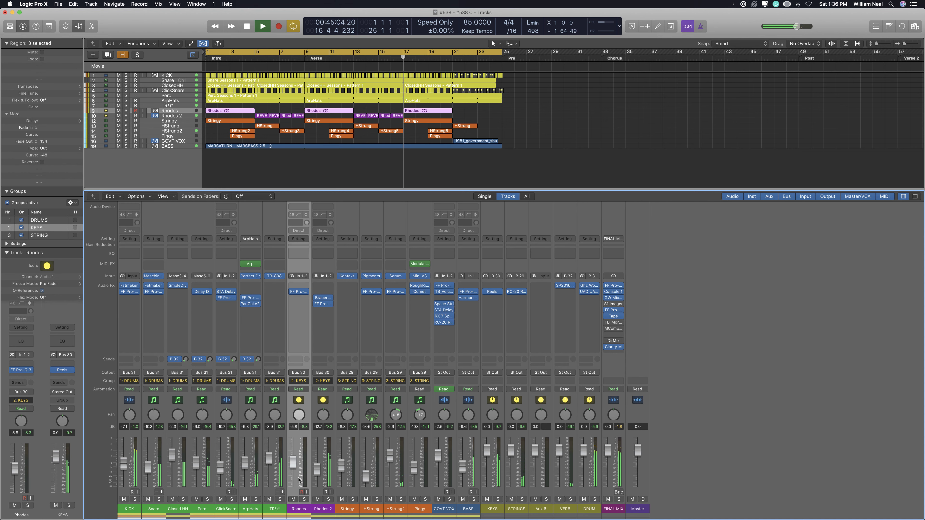
left_click(346, 509)
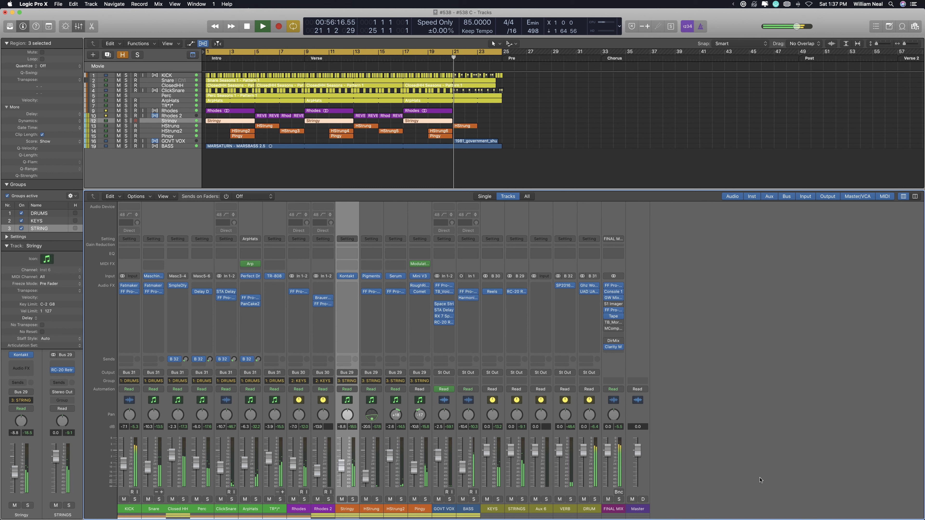
left_click_drag(148, 475, 147, 477)
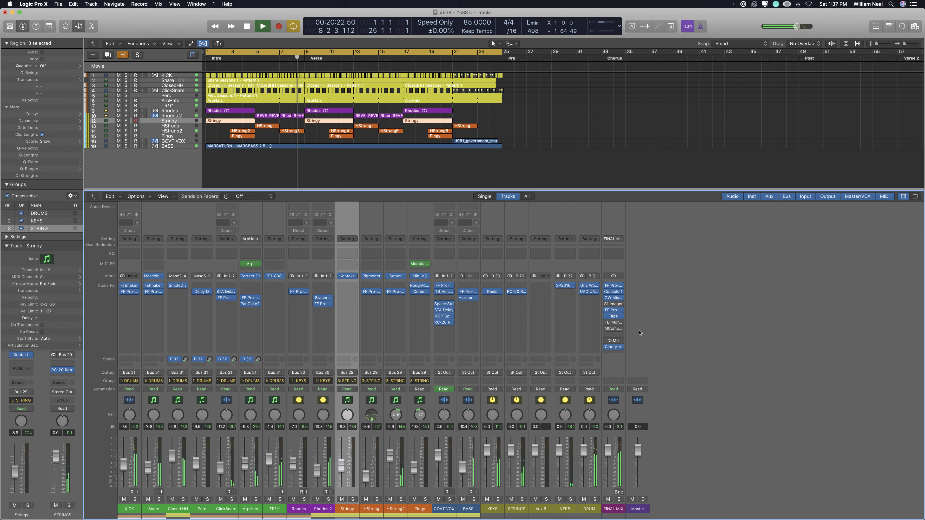
Check the Clarity M loudness meter and the FF Pro-L 2 limiter on FINAL MIX during playback, closing each plug-in
left_click(614, 347)
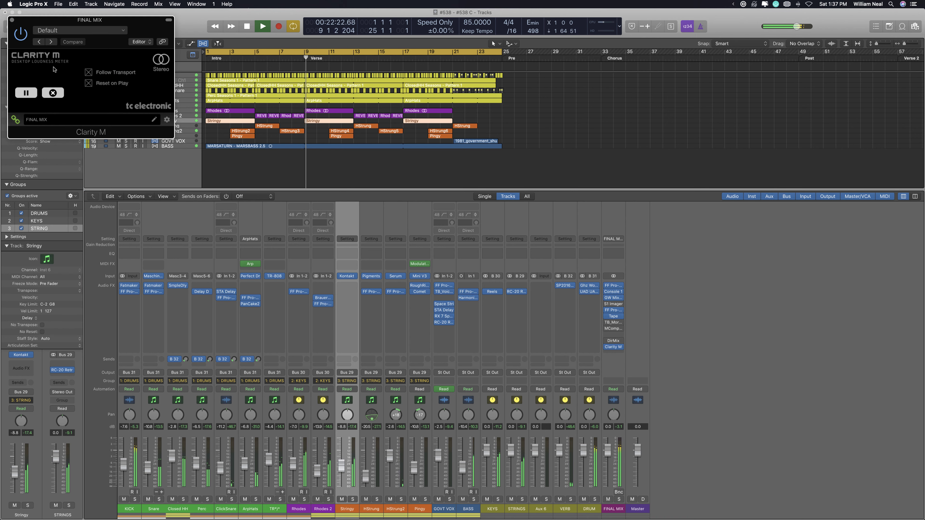
left_click(11, 20)
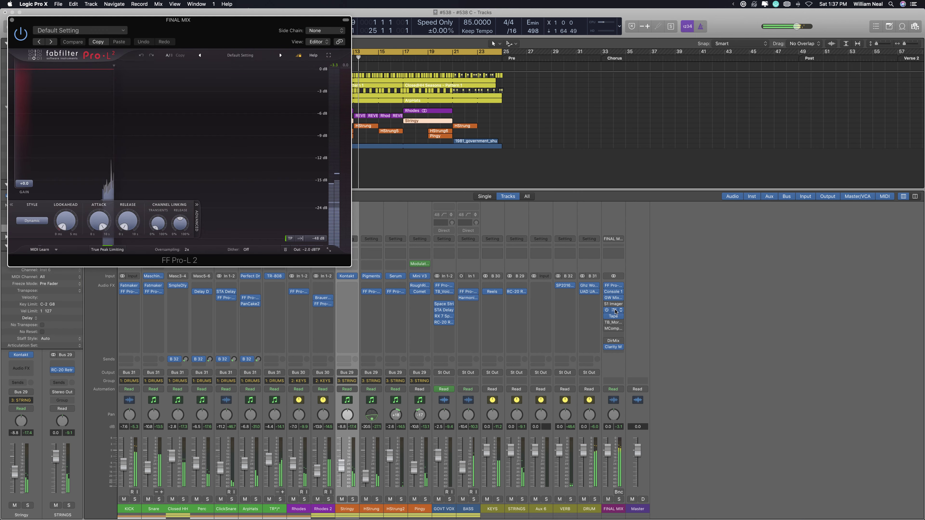
left_click(614, 310)
left_click_drag(215, 27, 364, 171)
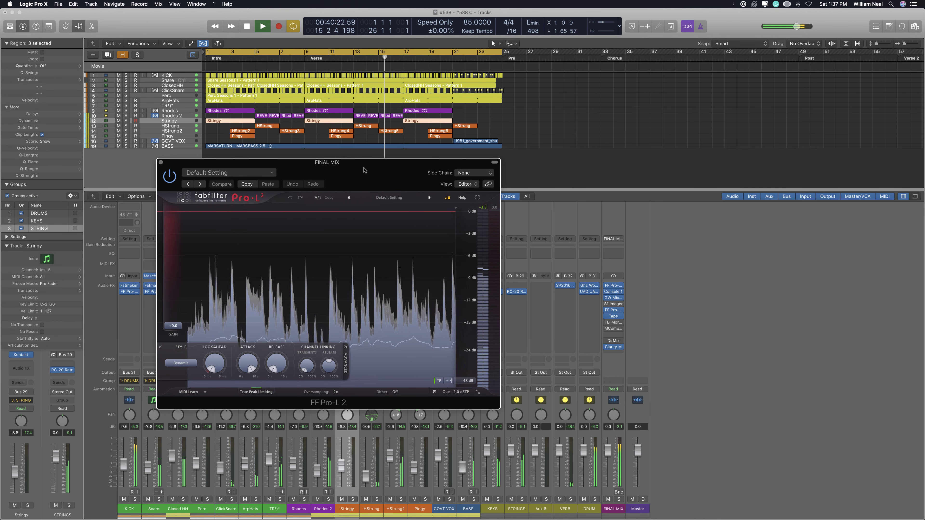
left_click(307, 211)
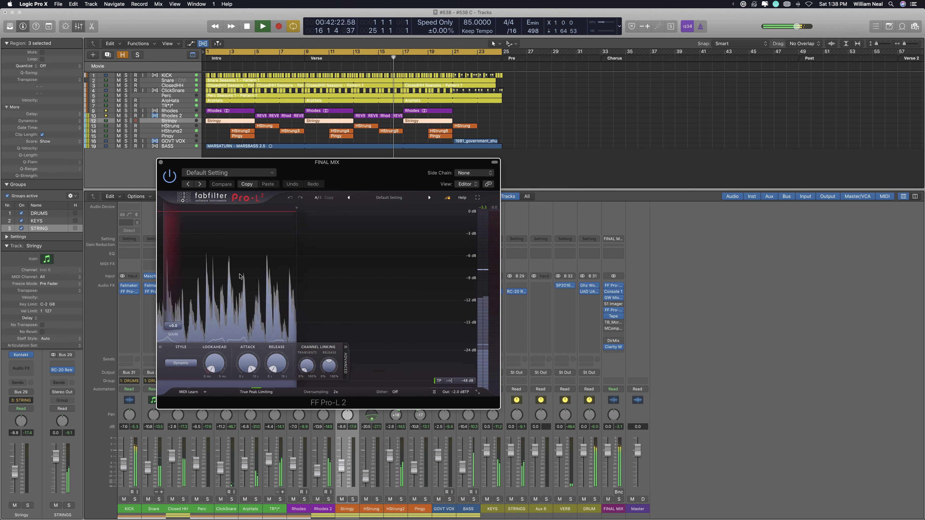
left_click(162, 163)
left_click(665, 308)
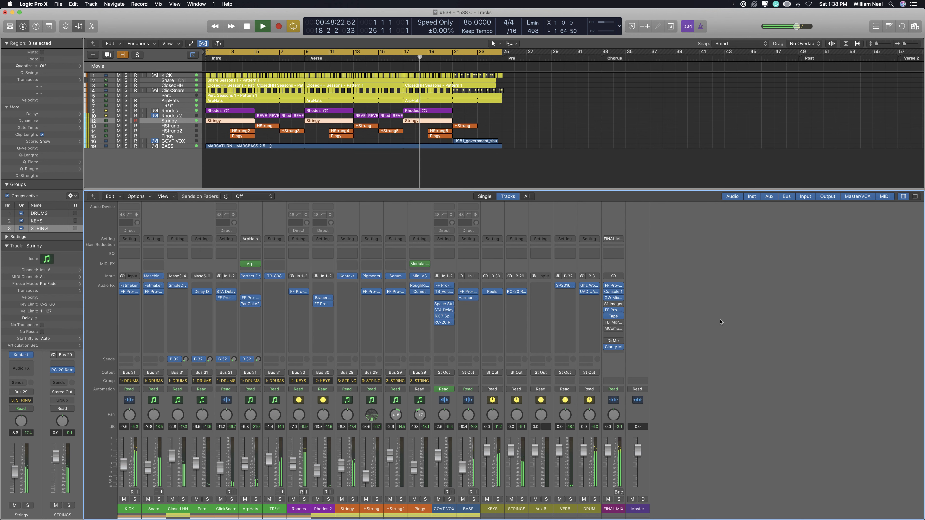
Raise the Intensity of GW MixCentric on FINAL MIX slightly and close the plug-in
left_click(619, 298)
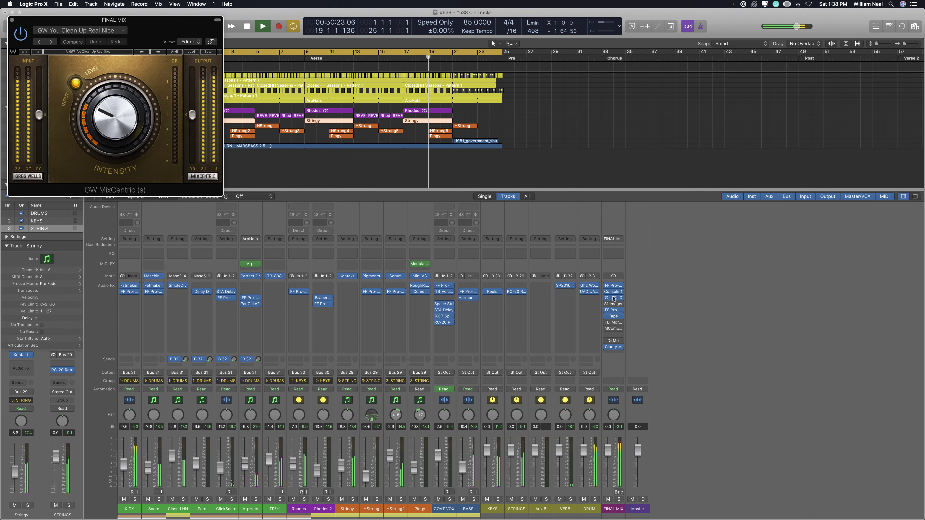
left_click_drag(115, 118, 115, 111)
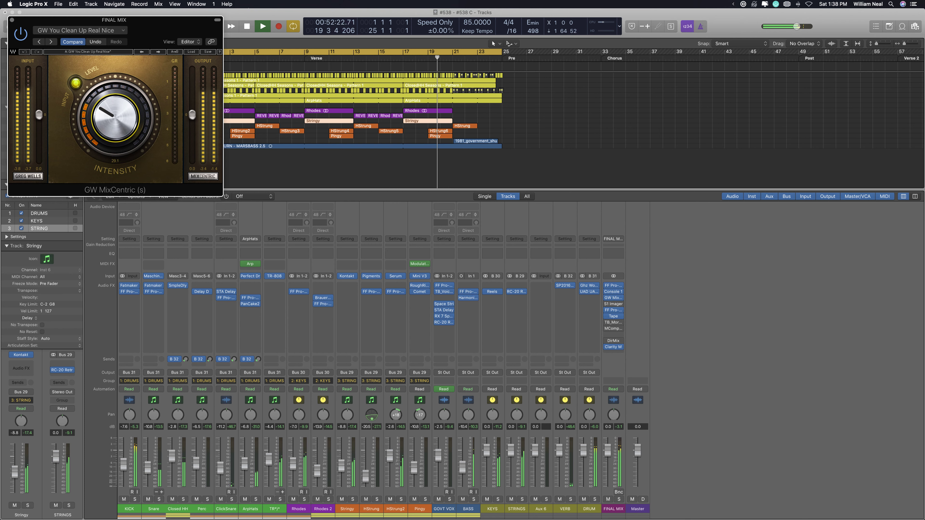
left_click(12, 19)
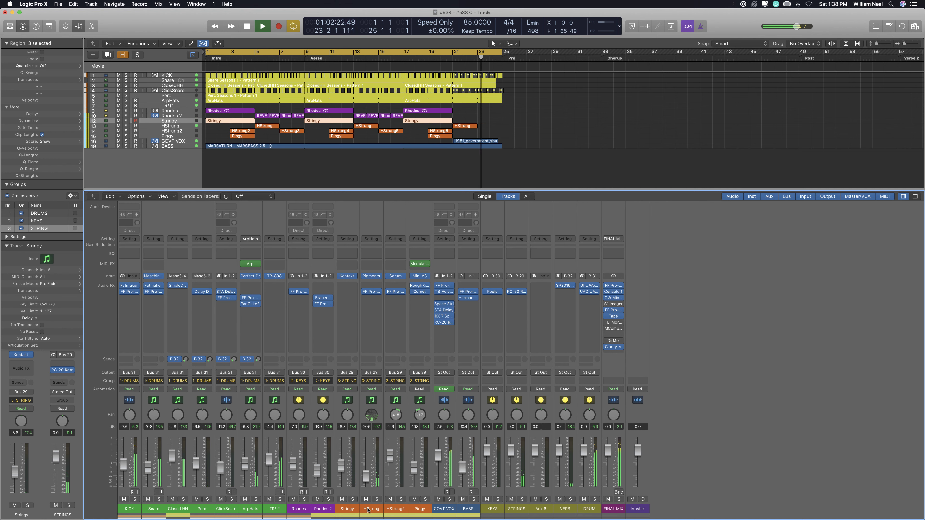
Turn track groups off, lower HStrung2 to -3.1 dB and set Pingy to -11.6 dB
left_click(393, 509)
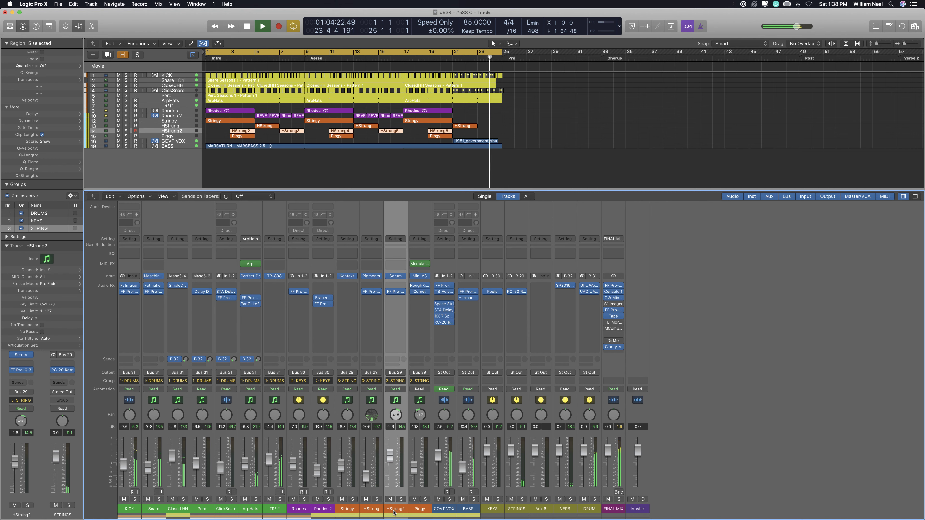
key("g")
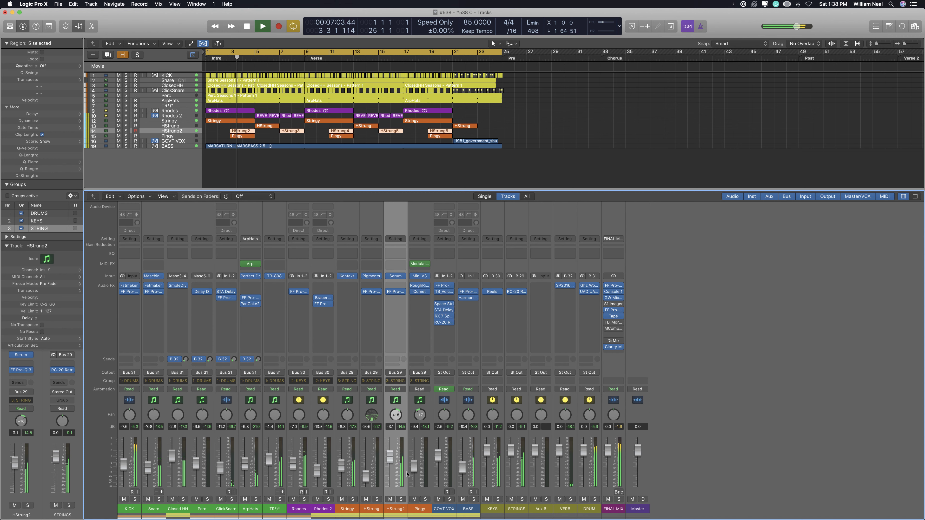
left_click_drag(414, 467, 413, 472)
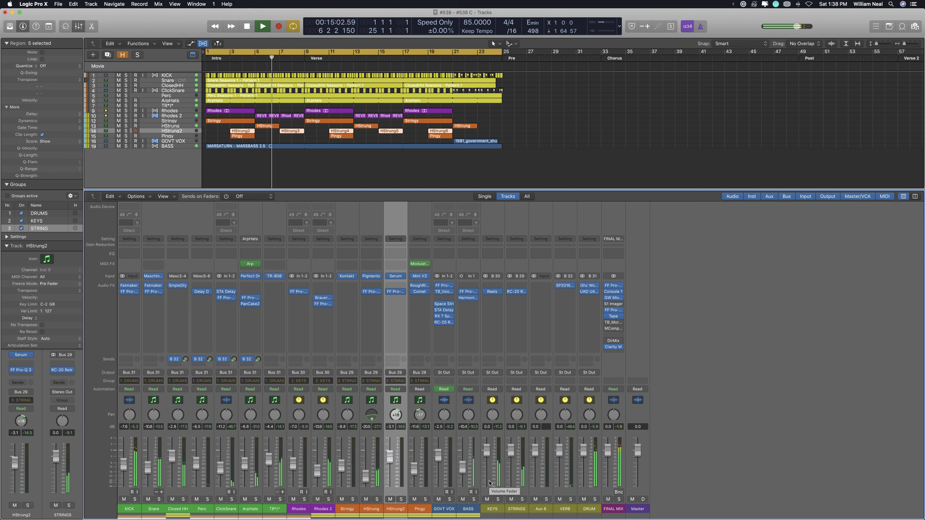
Stop playback, hide the mixer and deselect the HStrung2 regions
key("space")
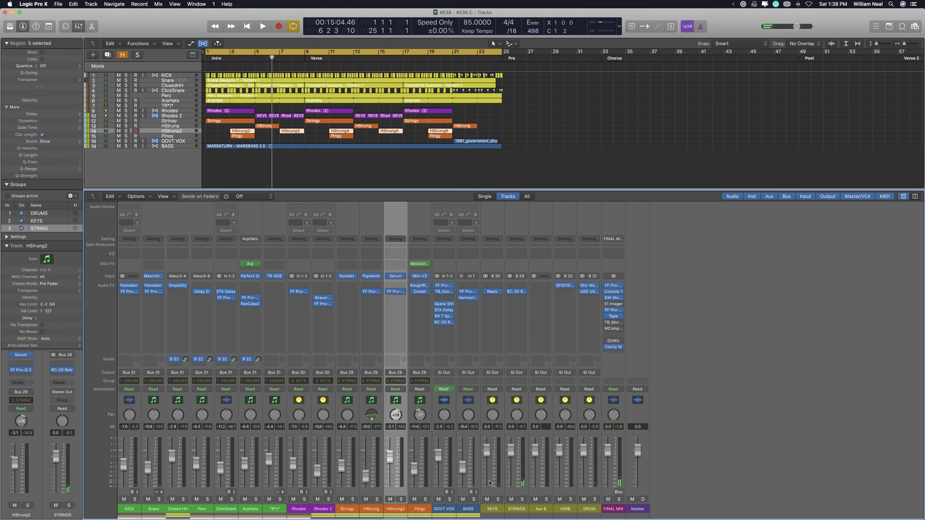
key("x")
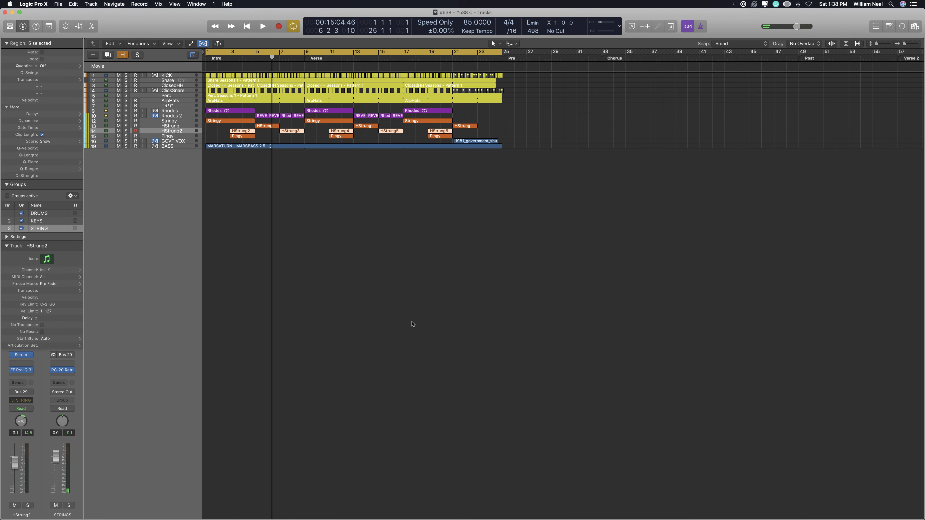
left_click(399, 282)
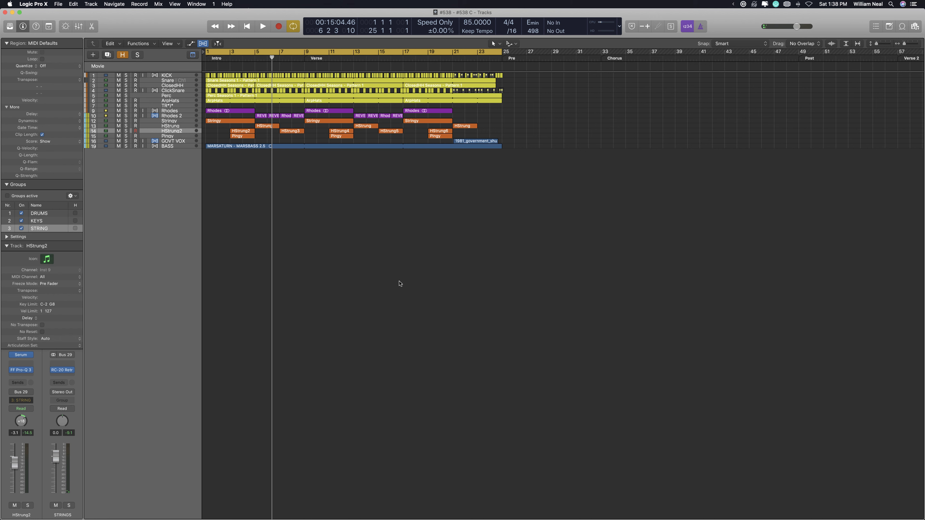
Switch to Camtasia 2019
mouse_move(463, 518)
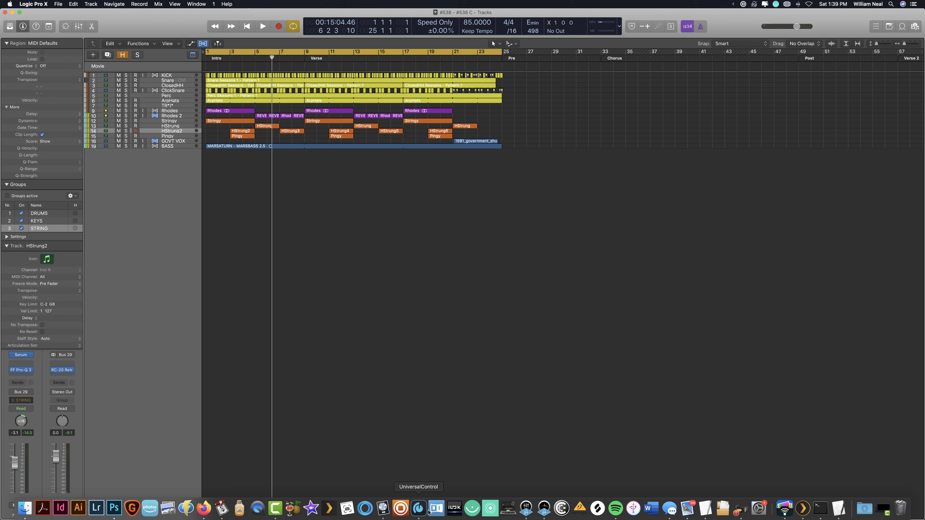
left_click(275, 508)
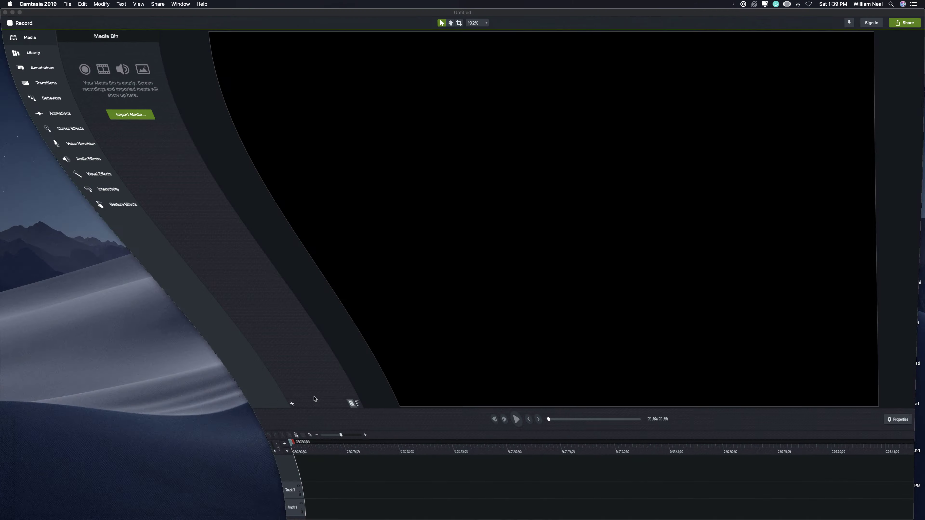